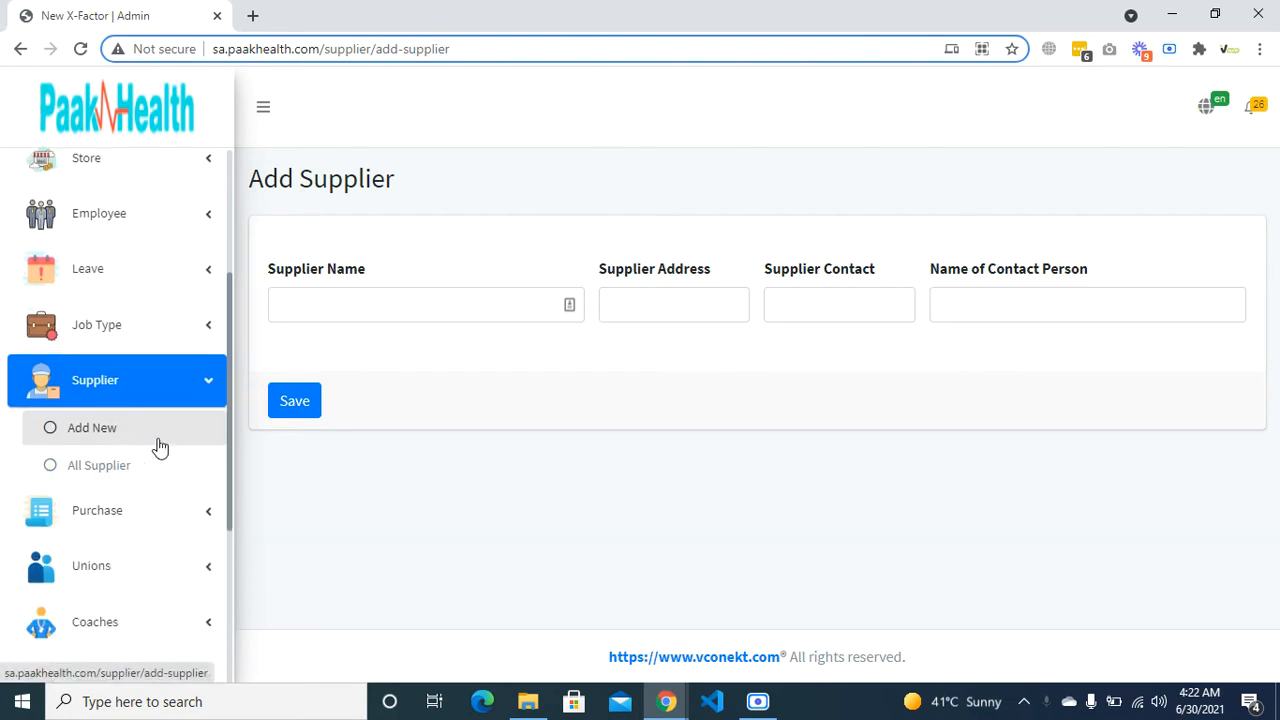
- Review the existing supplier list with its 'test' entry and open the Add Supplier form
click(123, 463)
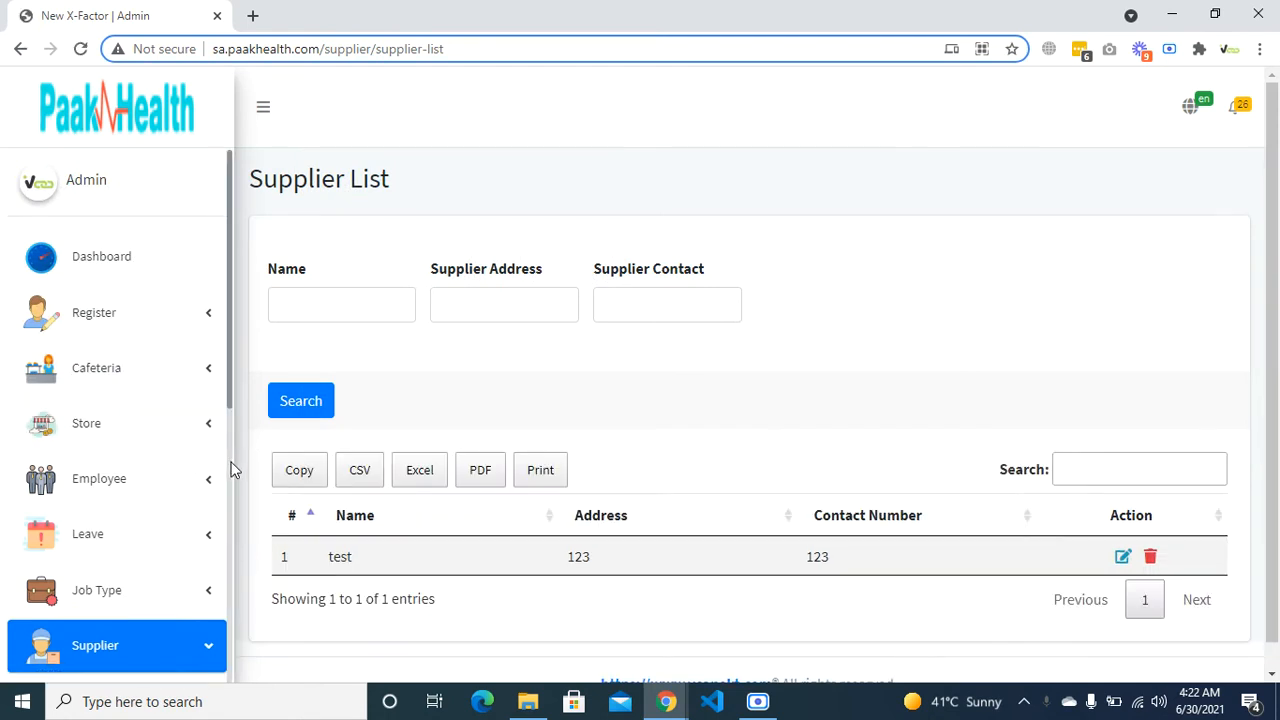
scroll(163, 509, down, 2)
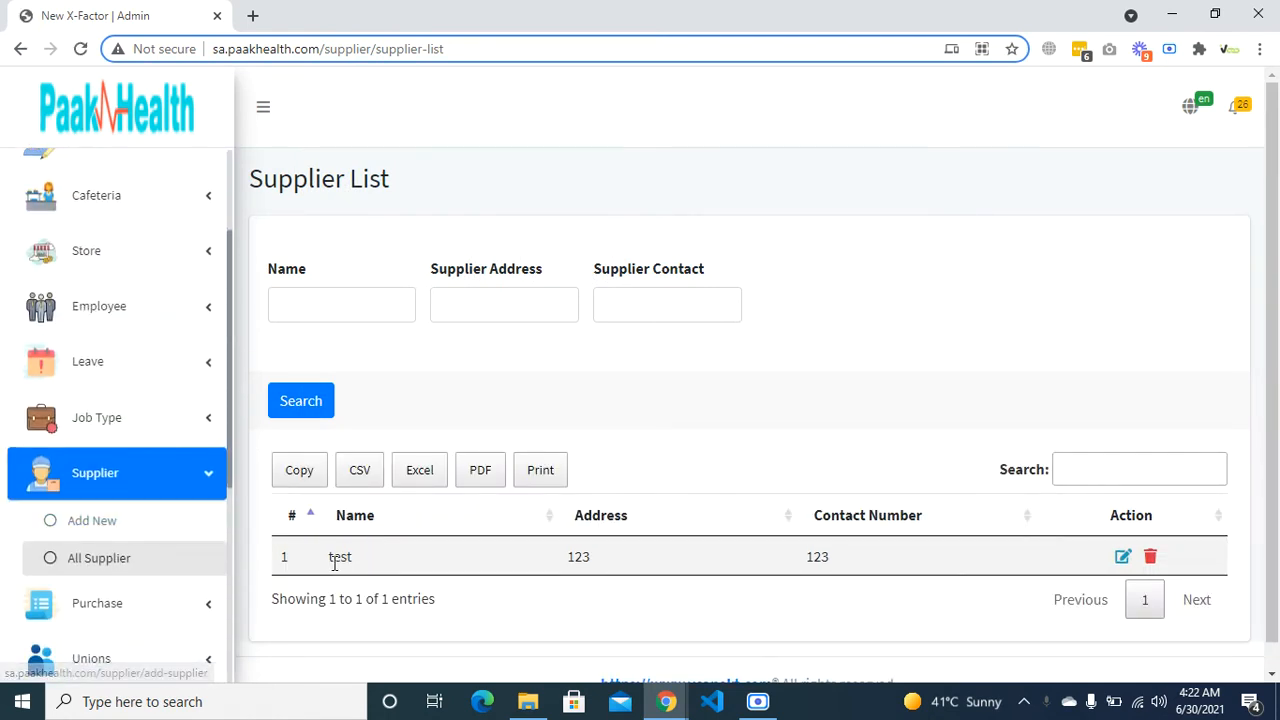
drag(333, 559, 449, 569)
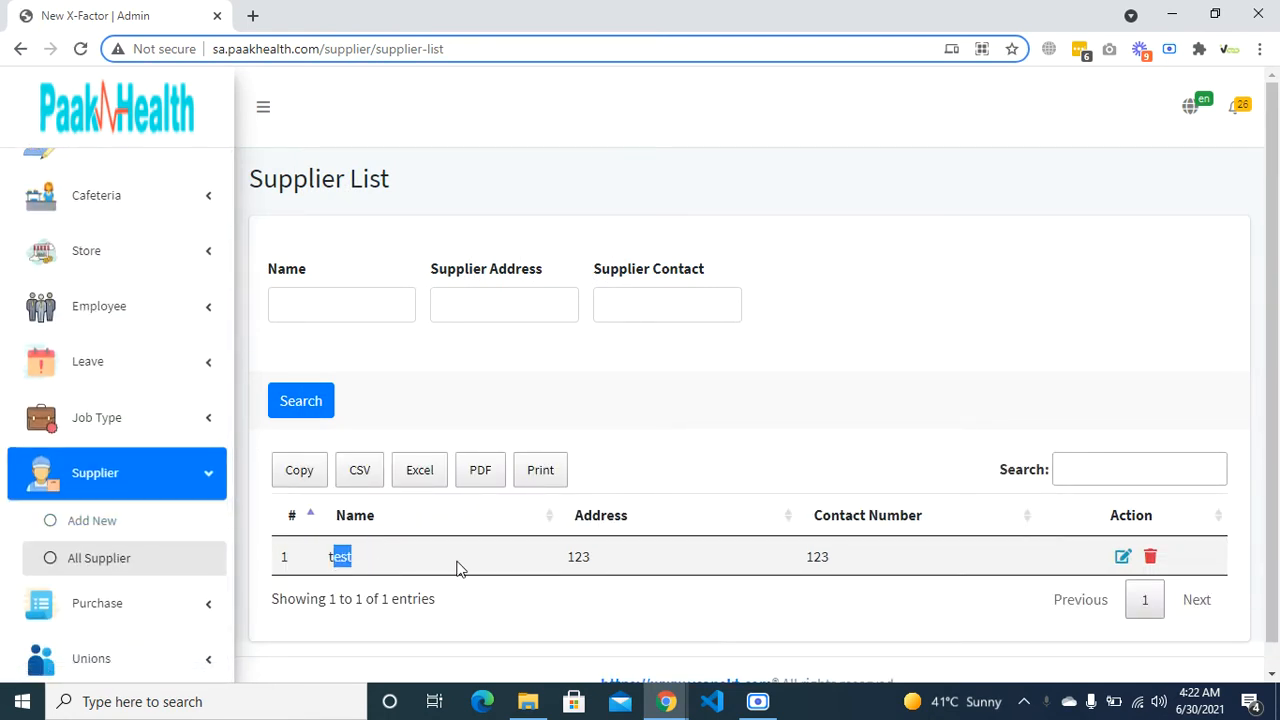
click(378, 567)
scroll(200, 583, down, 1)
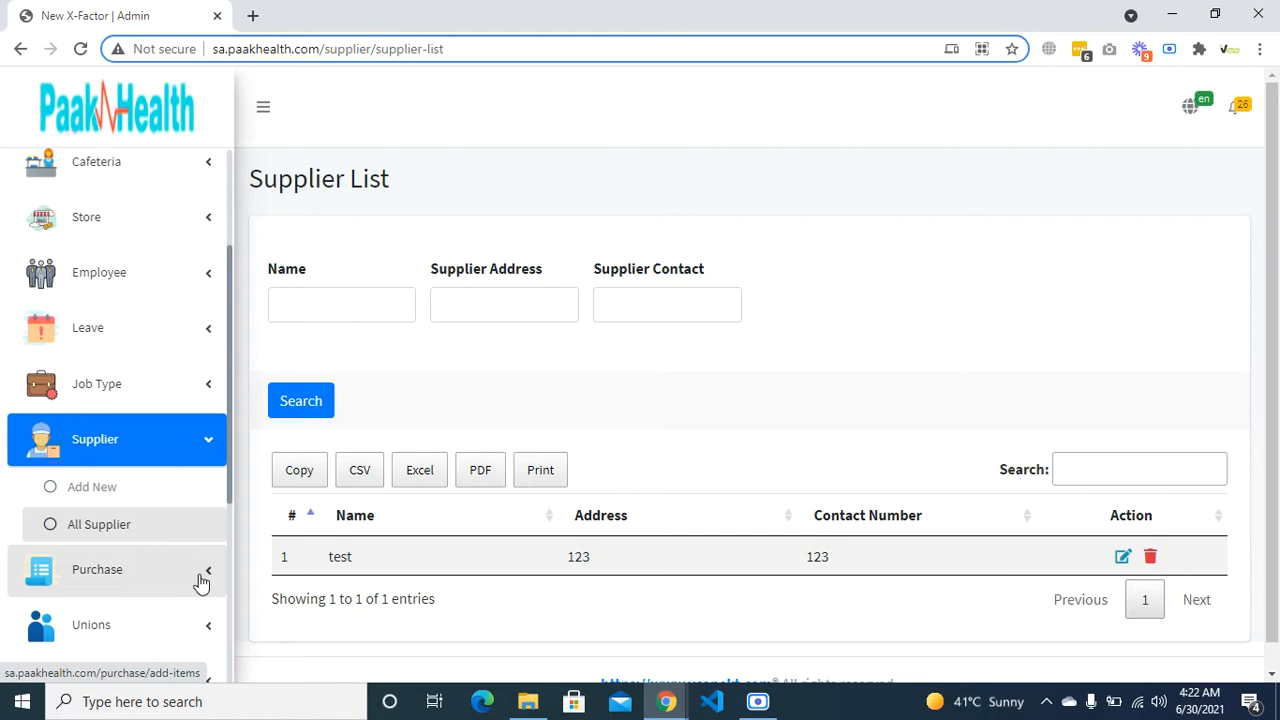
click(113, 484)
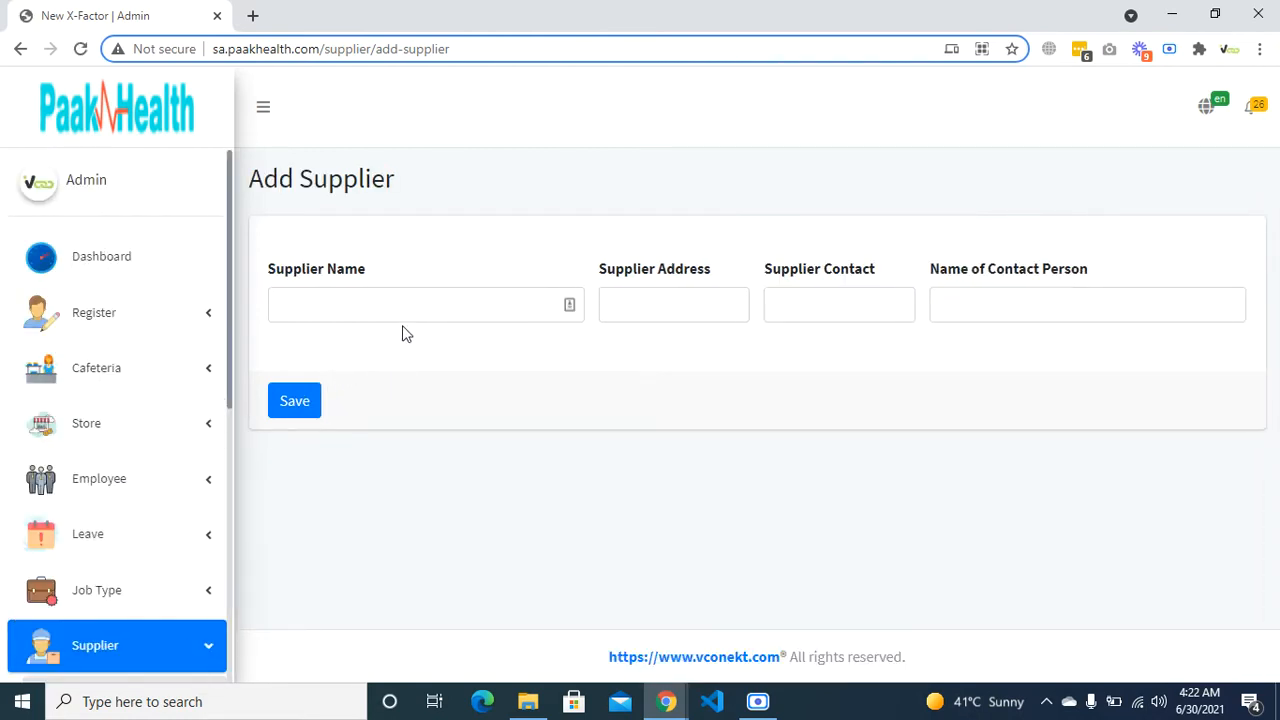
- Enter the supplier's name, postal address, contact phone number and contact person's name
click(434, 309)
text(ali)
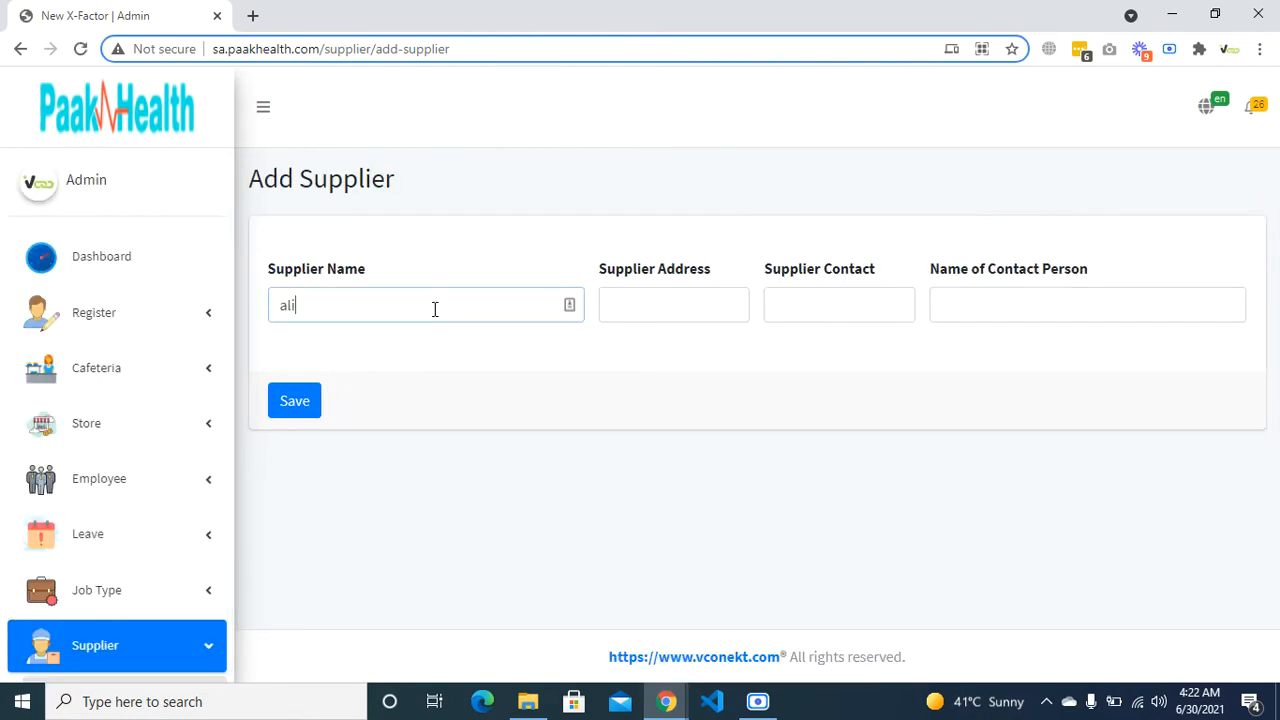
key(Tab)
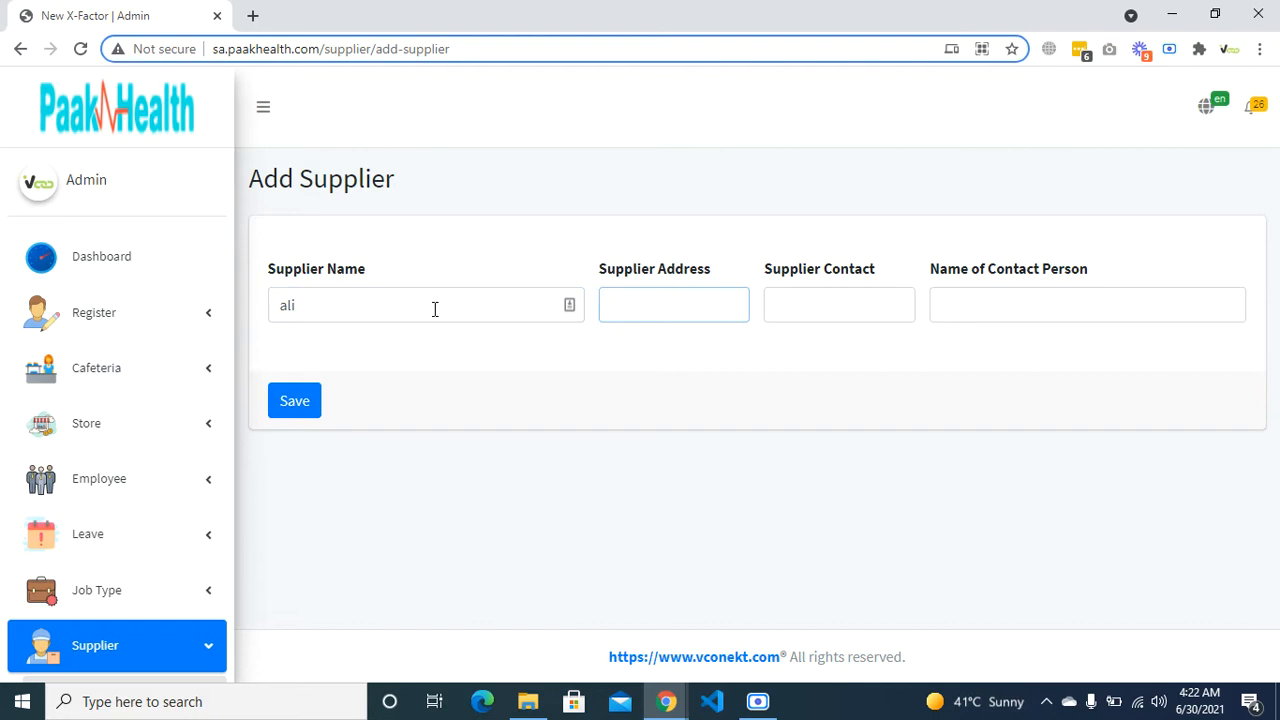
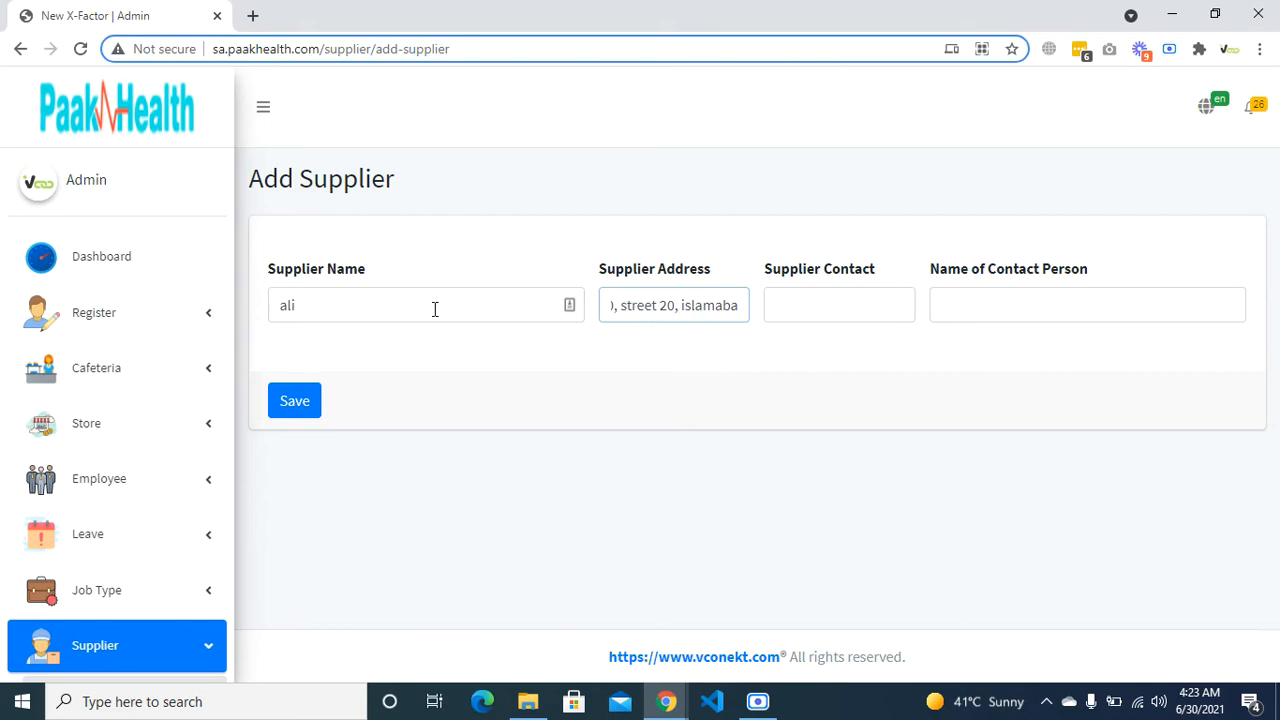
key(Tab)
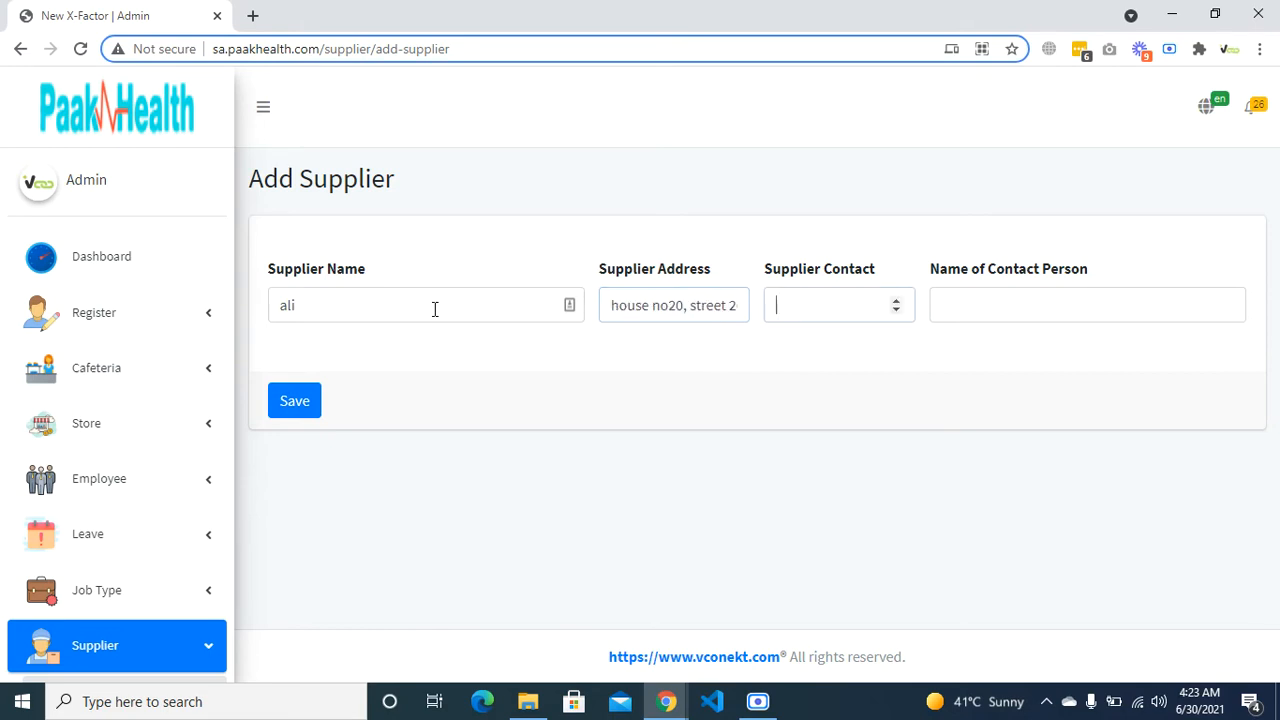
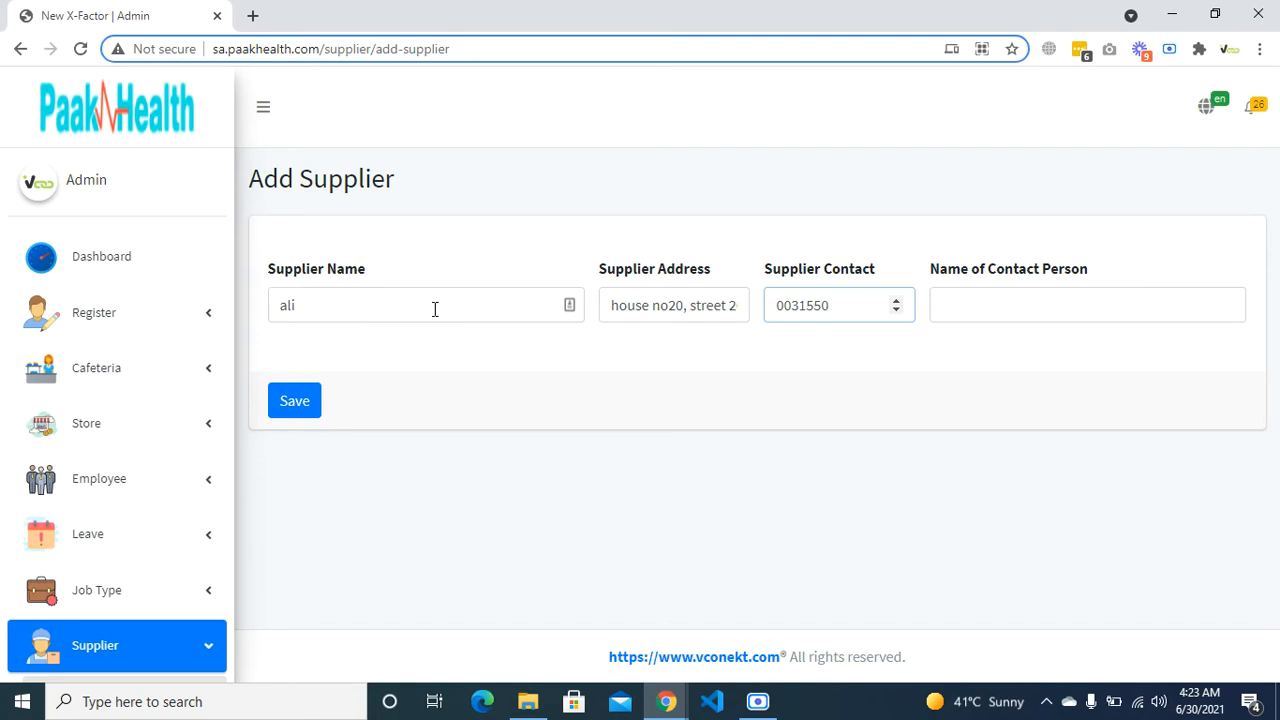
key(Tab)
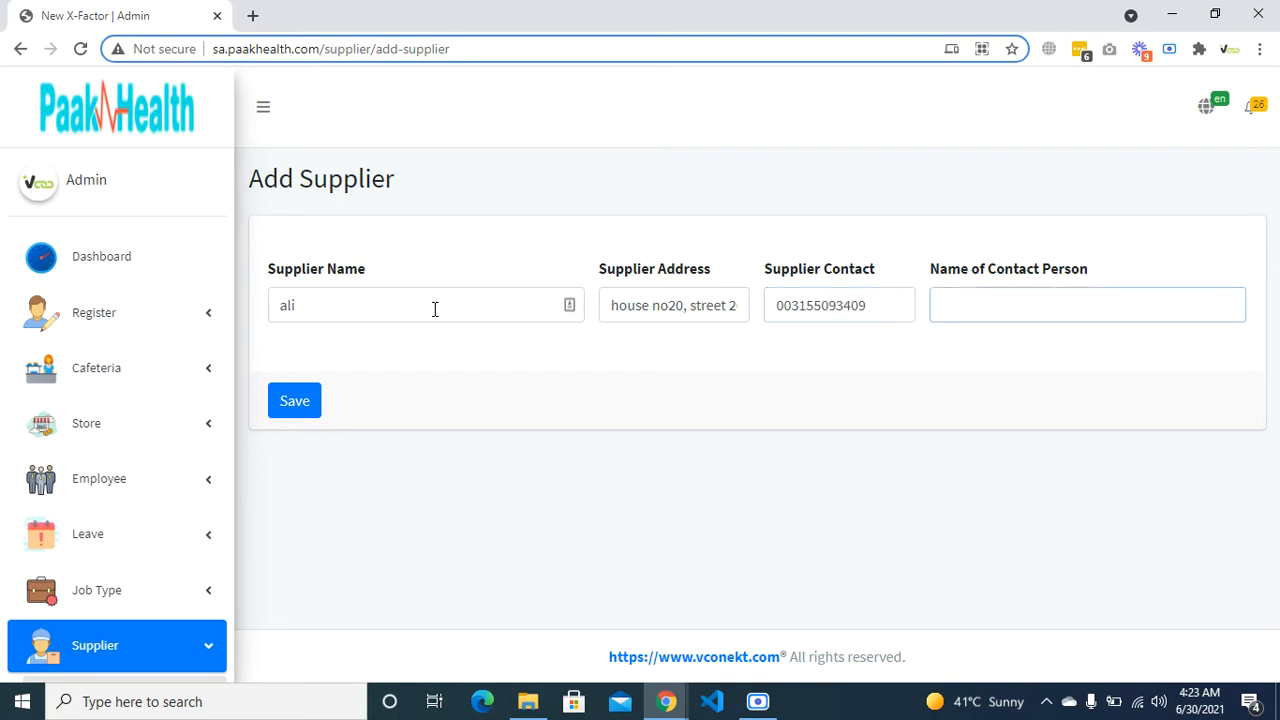
text(khkn)
text(akan)
- Save the supplier and confirm it is listed as the second row after 'test'
click(286, 412)
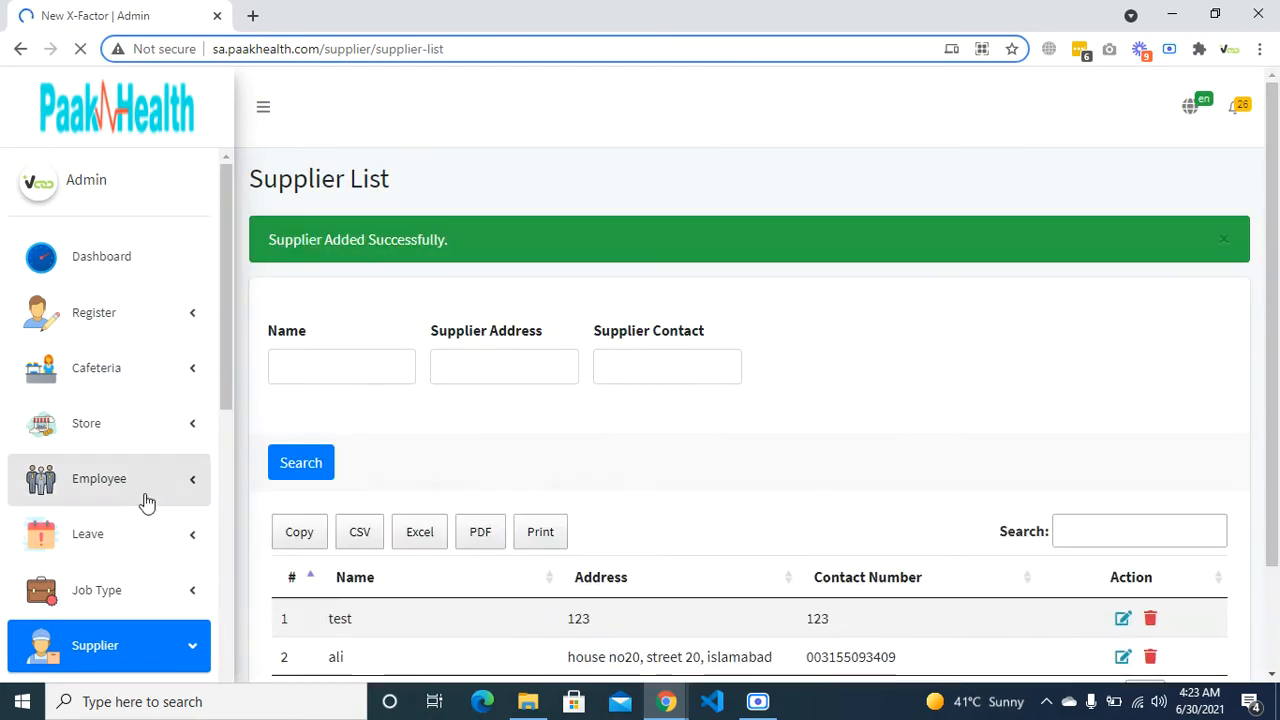
scroll(143, 500, down, 3)
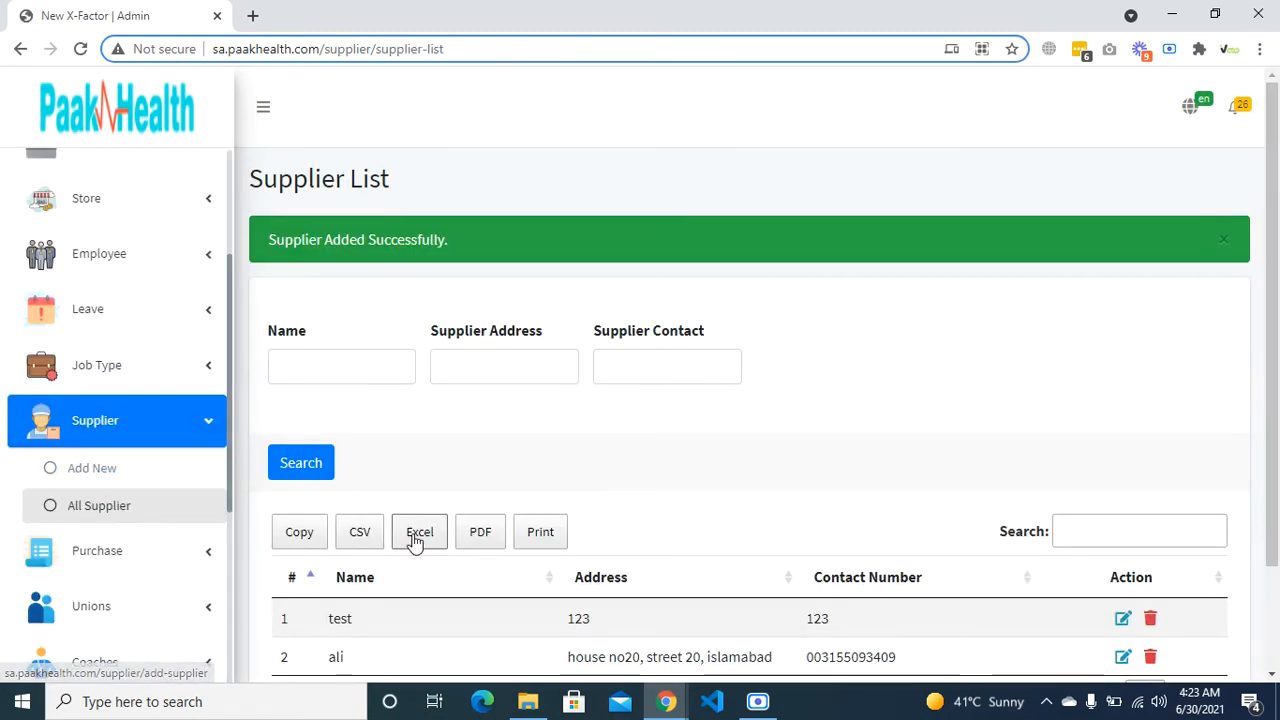
scroll(400, 530, down, 2)
drag(327, 537, 350, 540)
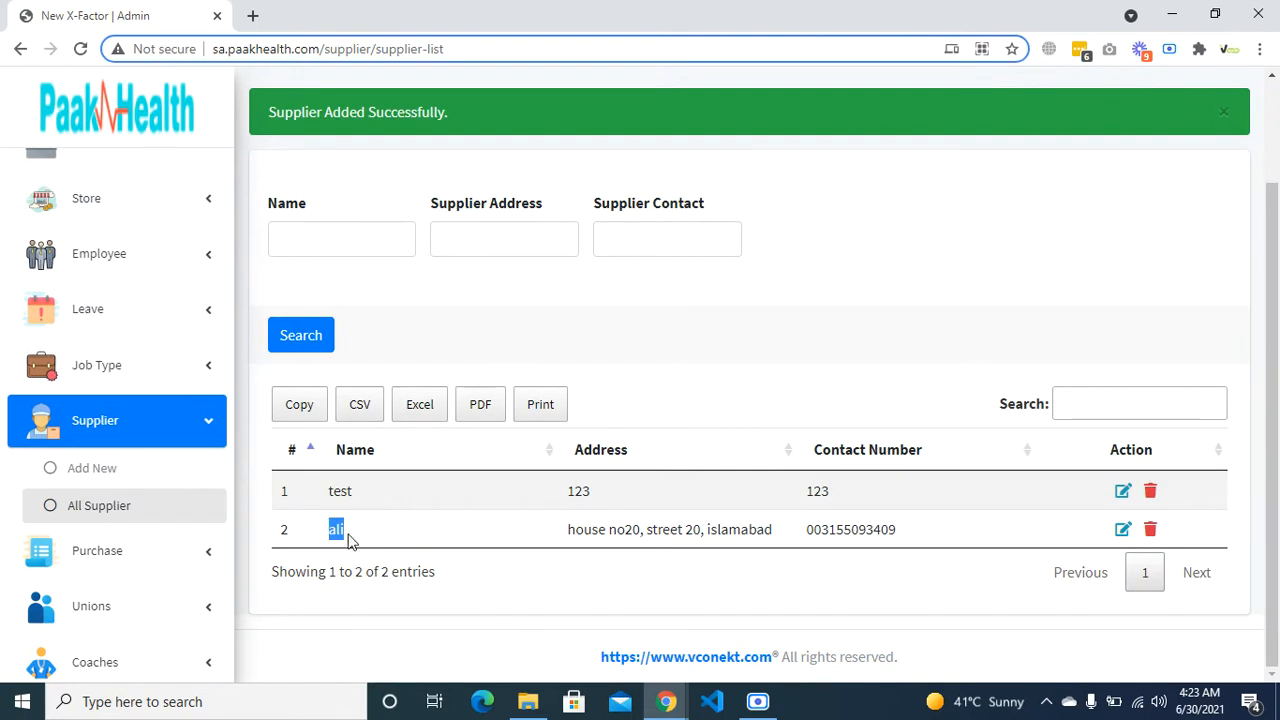
scroll(183, 574, down, 1)
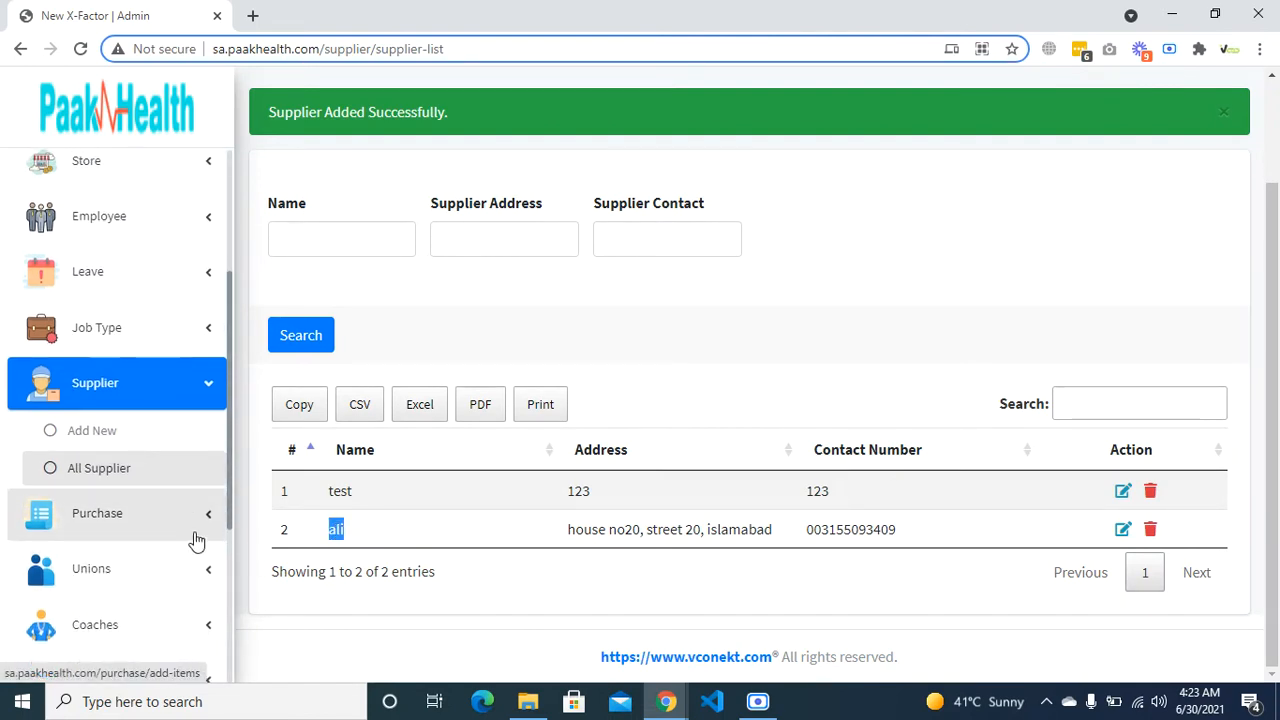
click(200, 530)
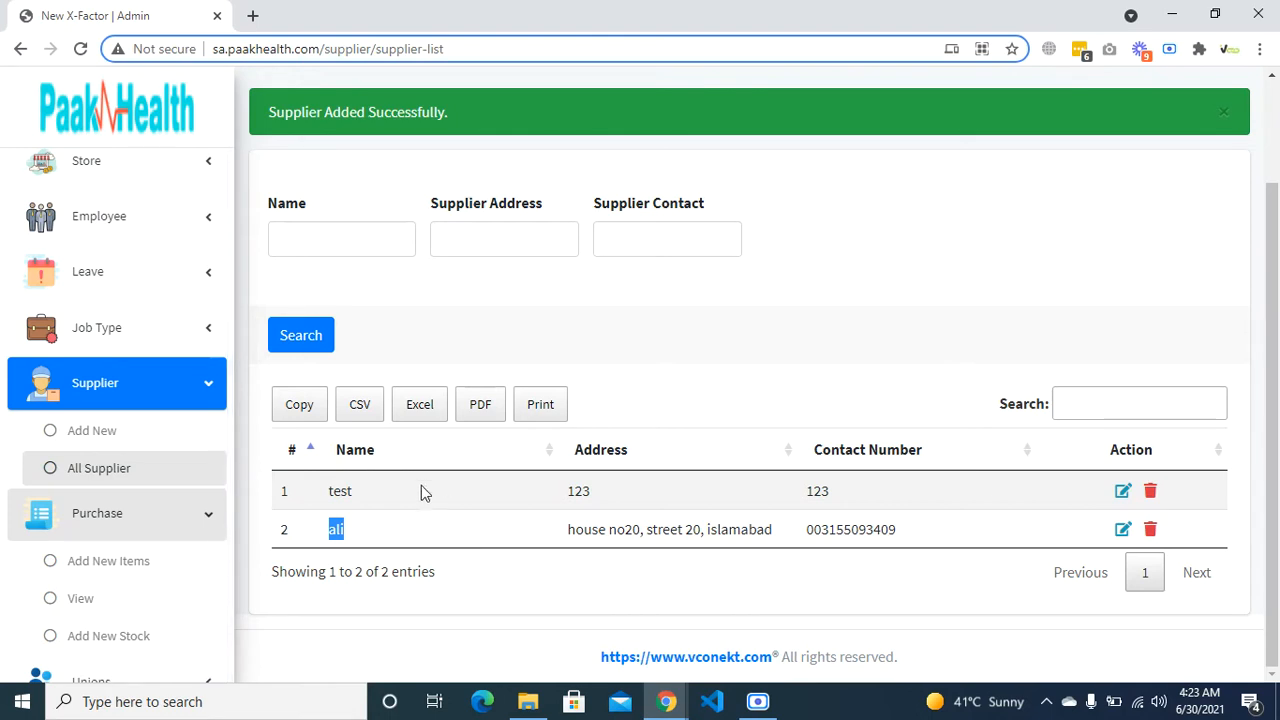
scroll(125, 513, down, 1)
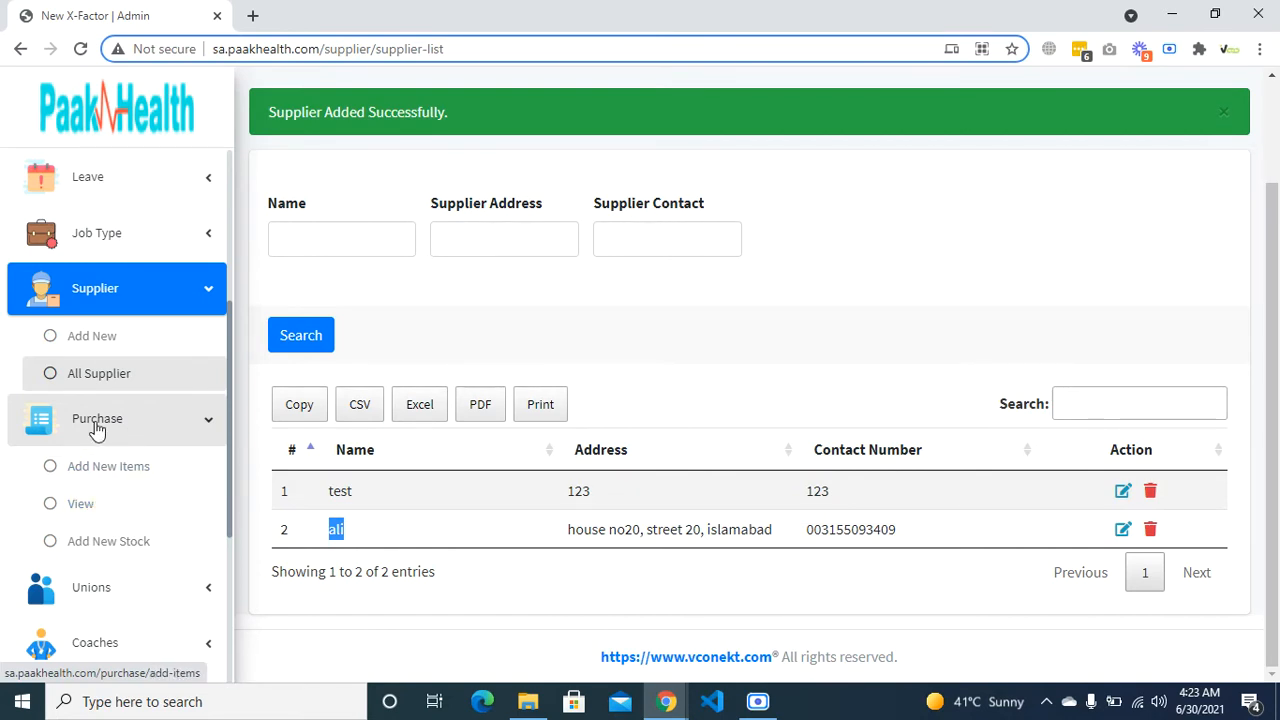
- Open the purchase Items List and scroll through its existing entries
click(86, 517)
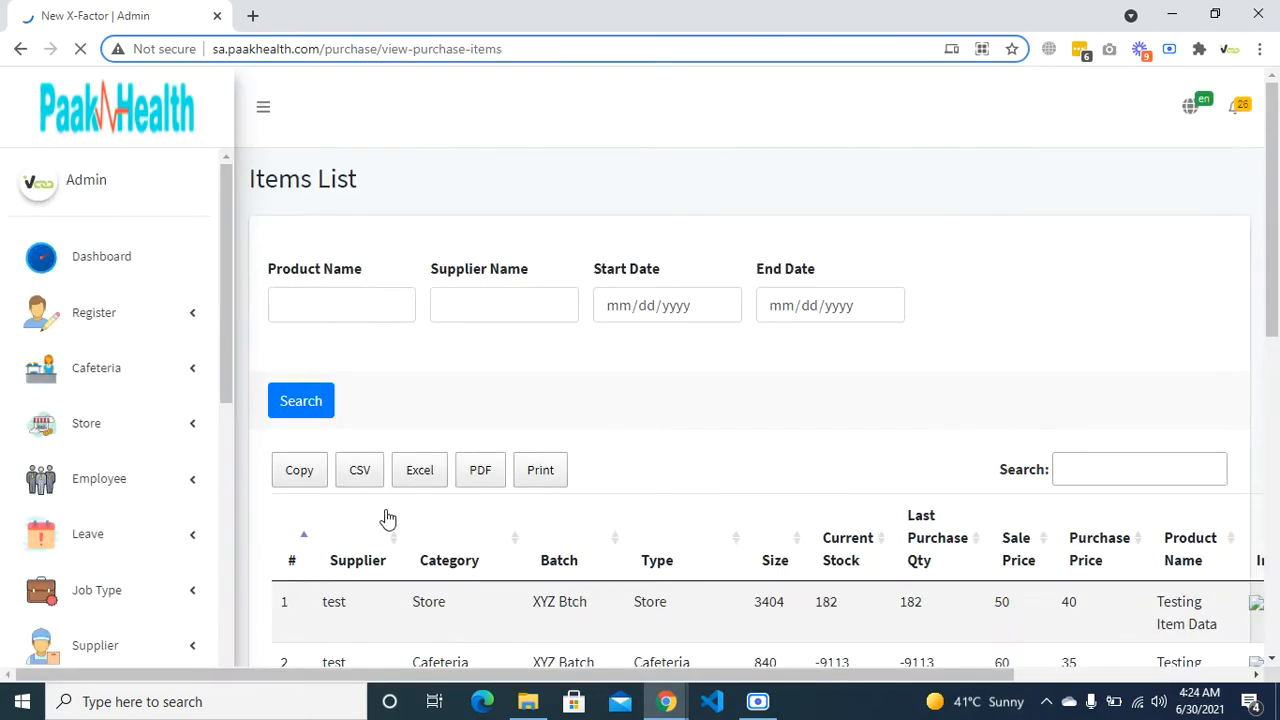
scroll(386, 515, down, 2)
scroll(350, 420, down, 2)
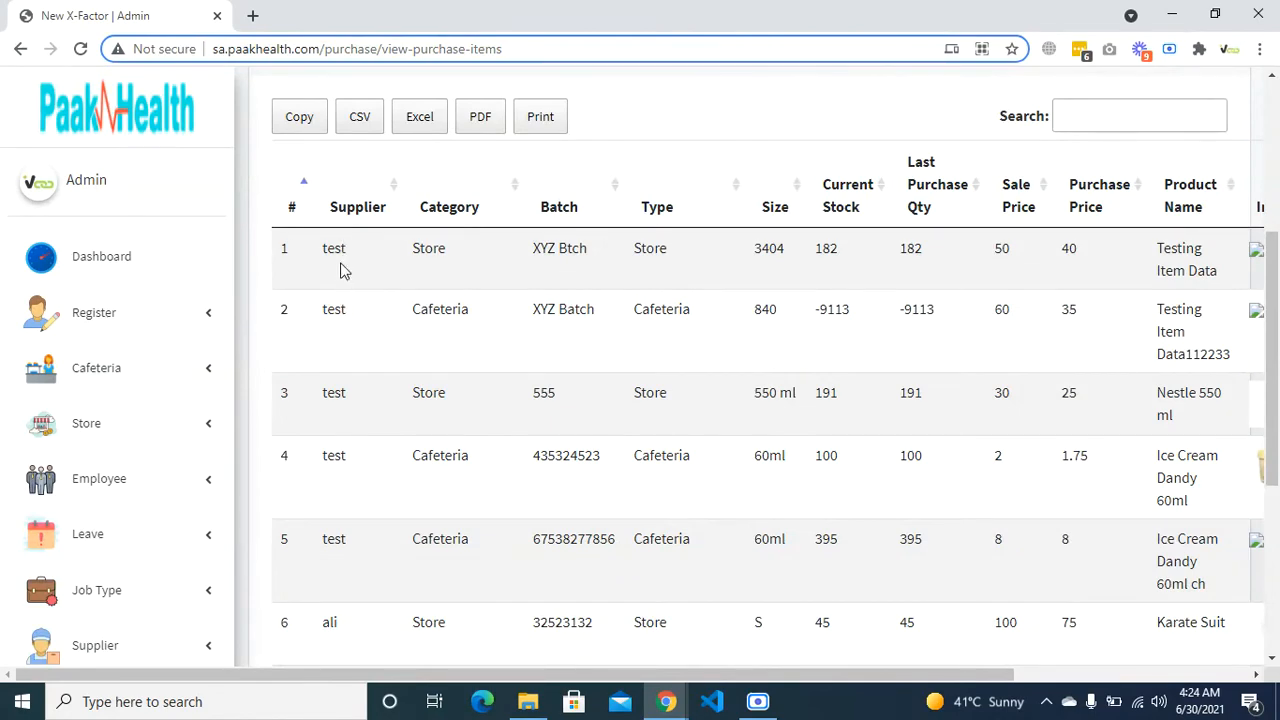
scroll(347, 213, down, 1)
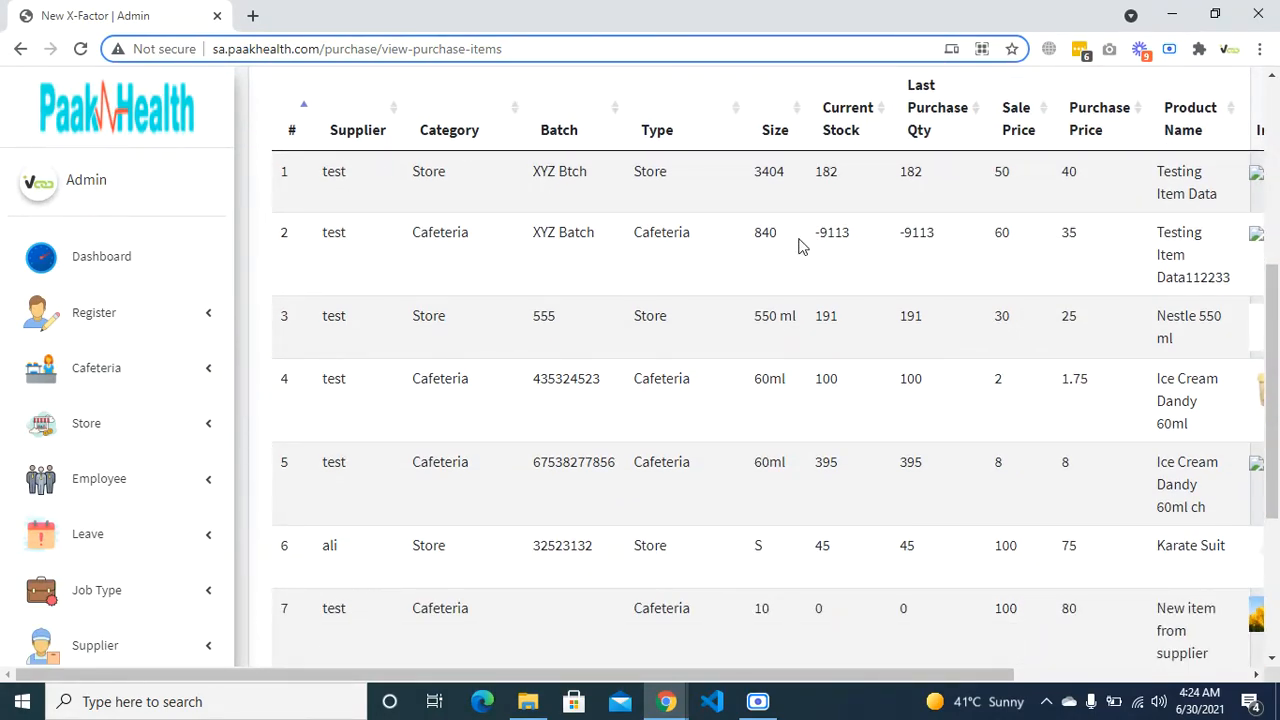
scroll(649, 243, up, 3)
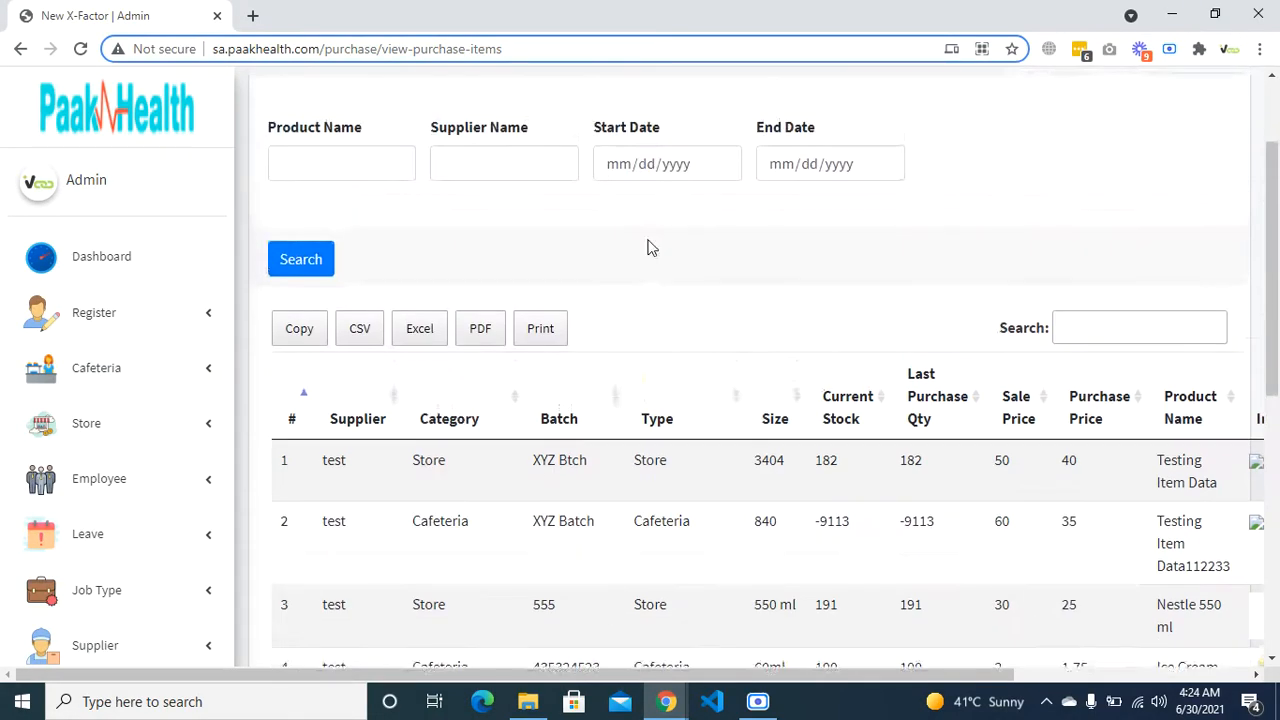
click(391, 151)
text(dsd)
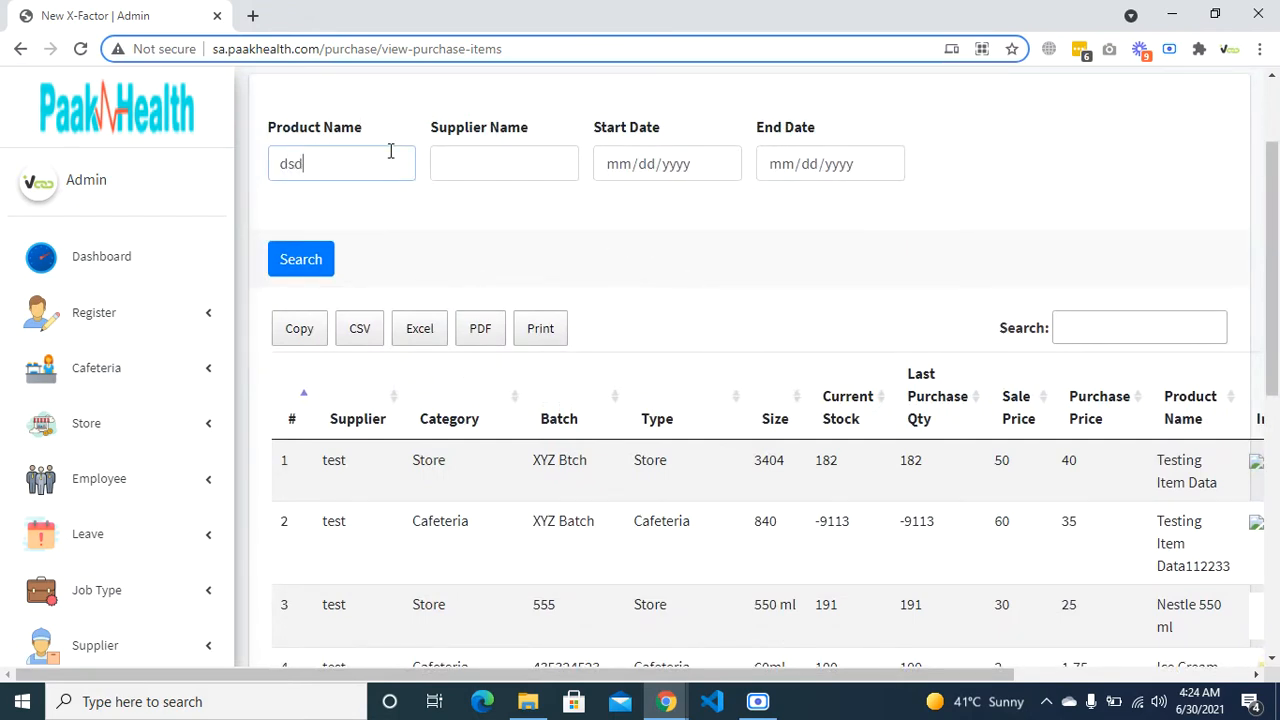
text(===)
key(BackSpace)
key(BackSpace)
key(BackSpace)
key(BackSpace)
key(BackSpace)
key(BackSpace)
double_click(1178, 464)
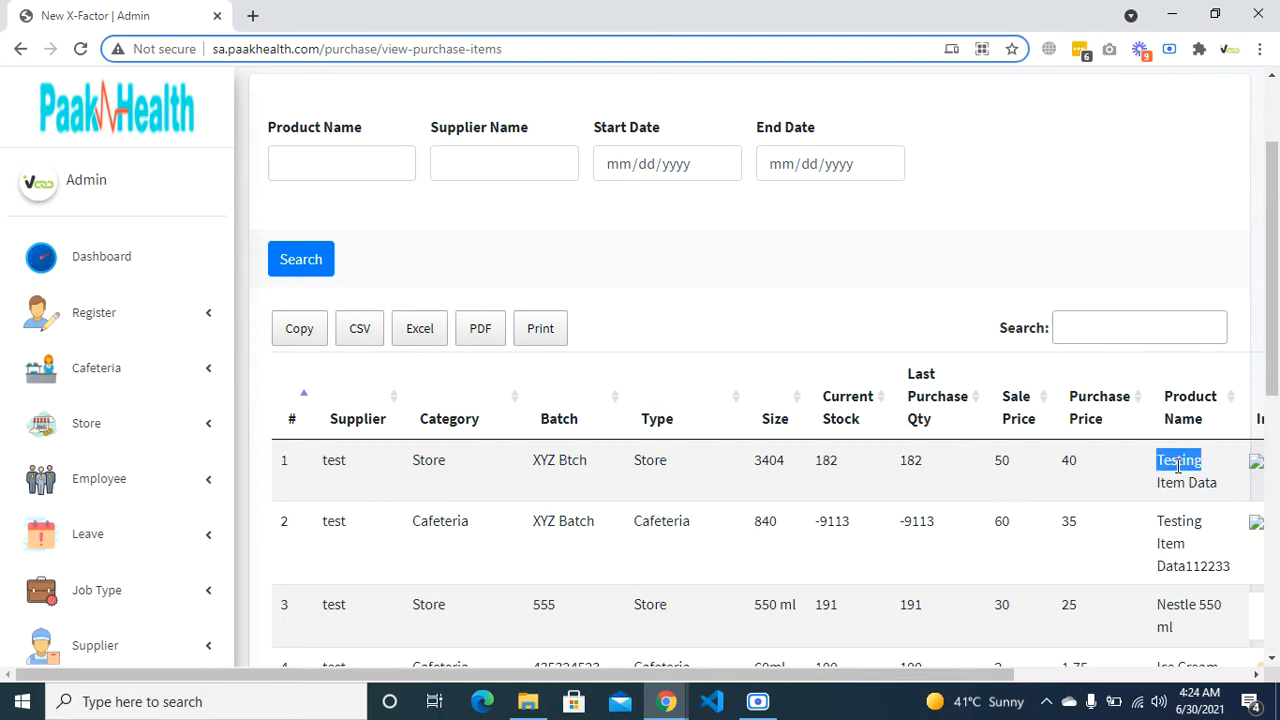
- Search items by product 'testing item data' and supplier 'tes', showing 2 matching entries
click(389, 166)
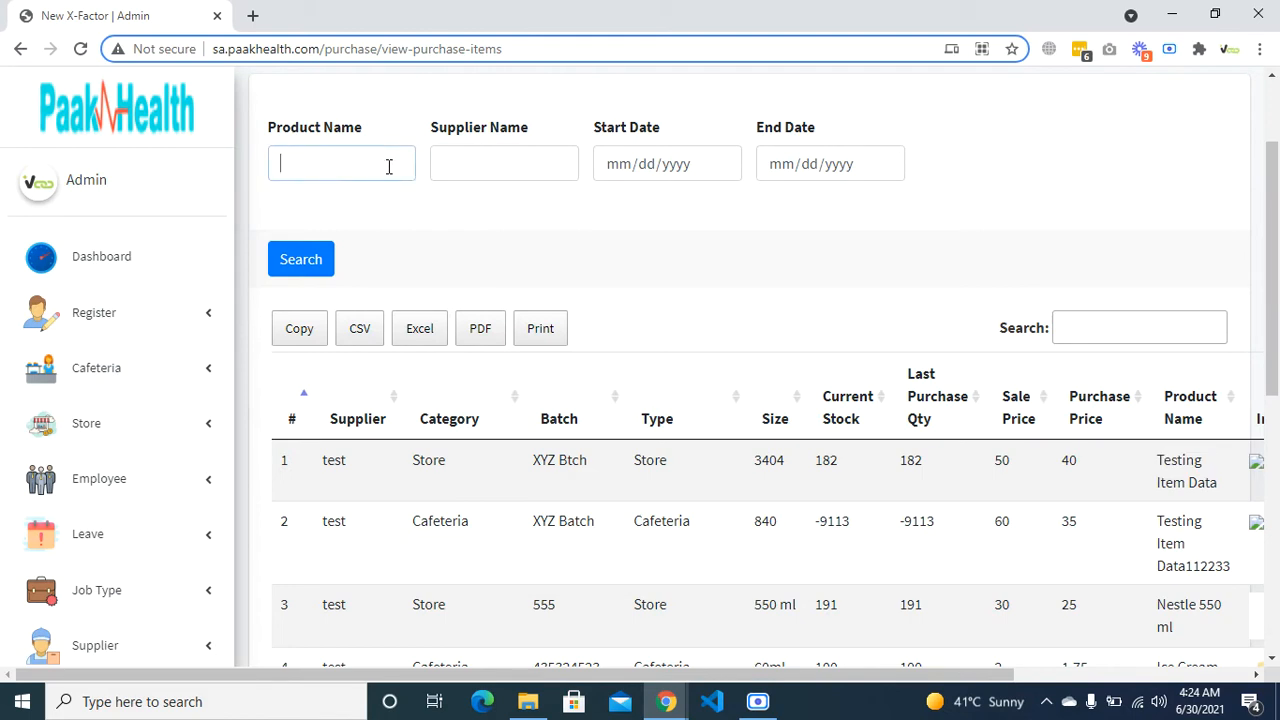
text(testing item data)
key(Tab)
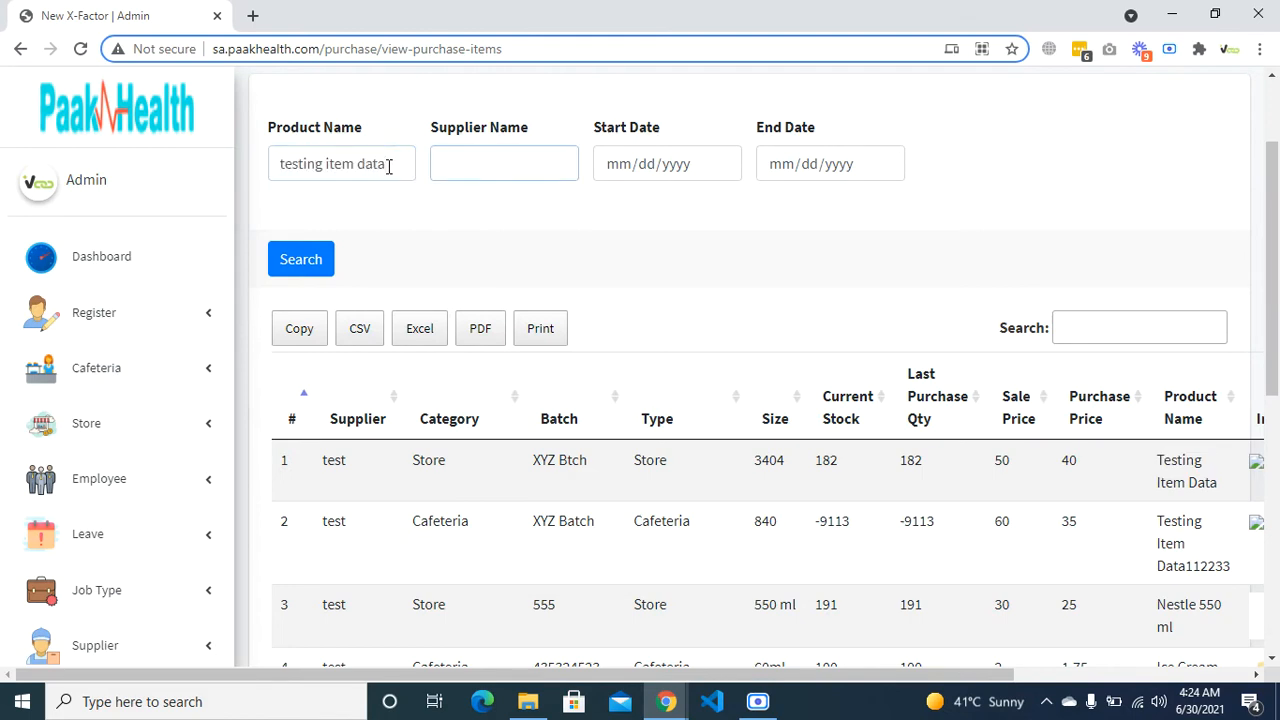
text(e)
key(BackSpace)
text(test)
key(Return)
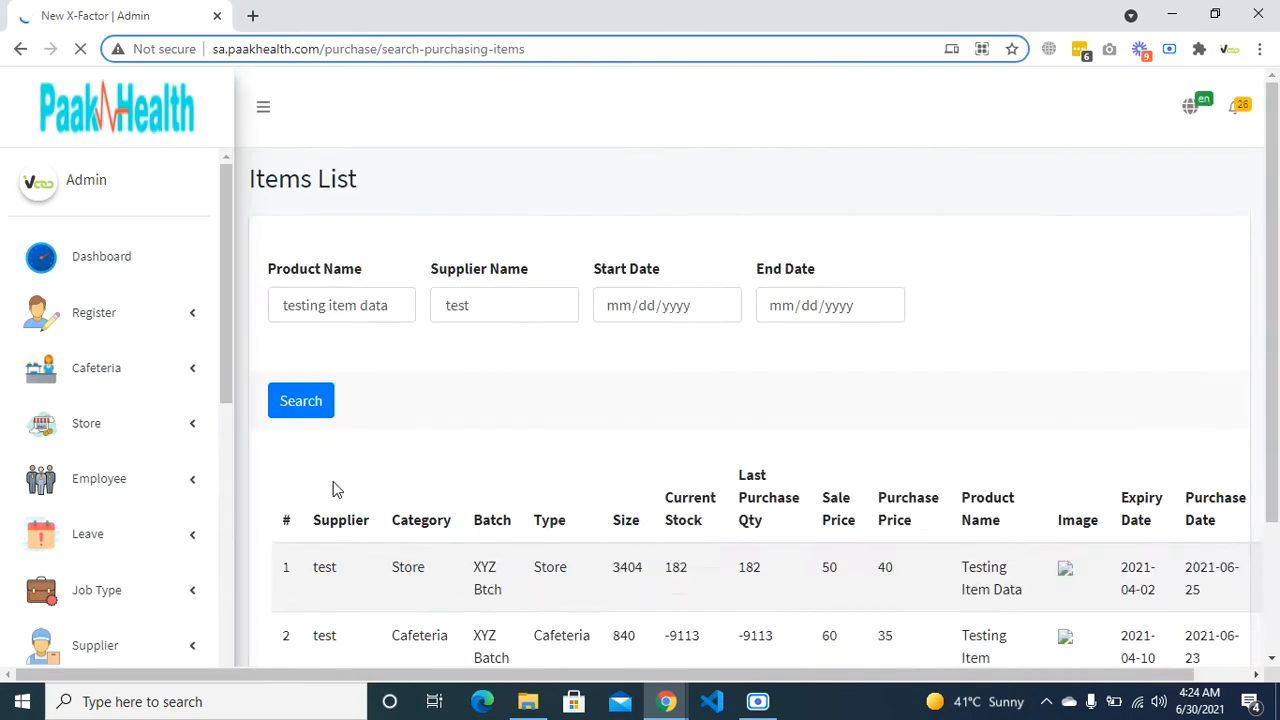
scroll(331, 488, down, 2)
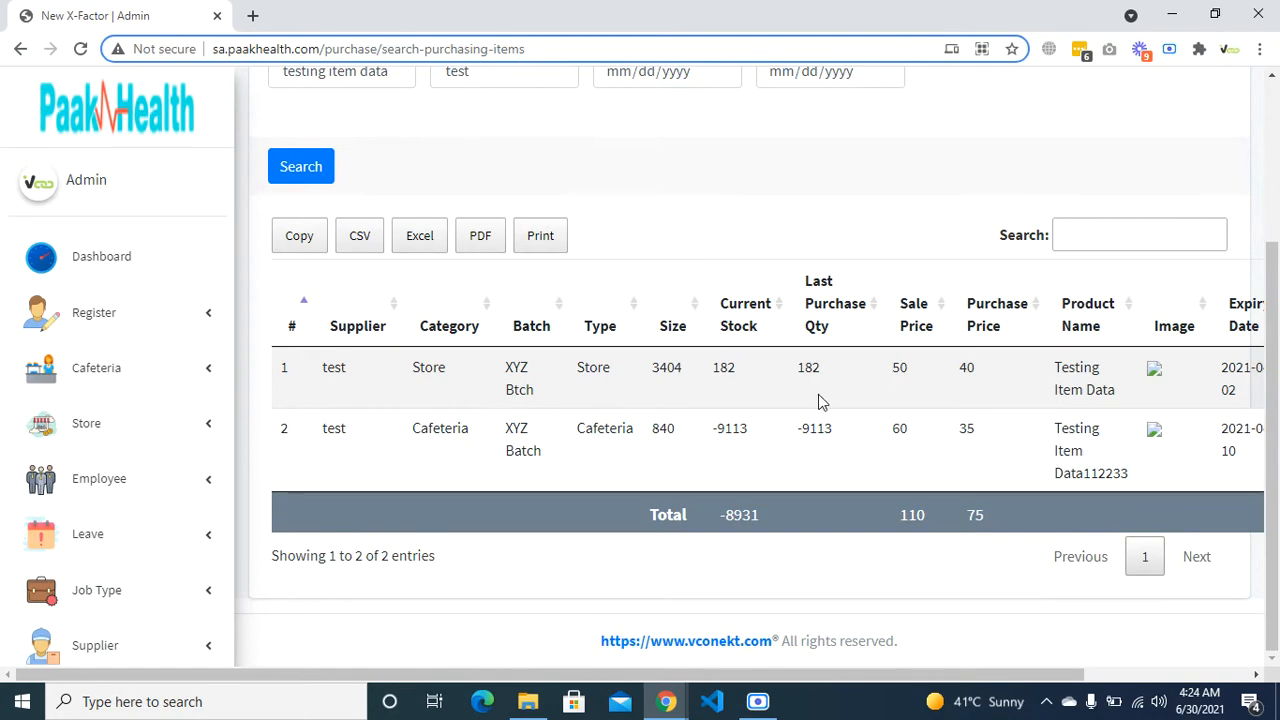
key(super+d)
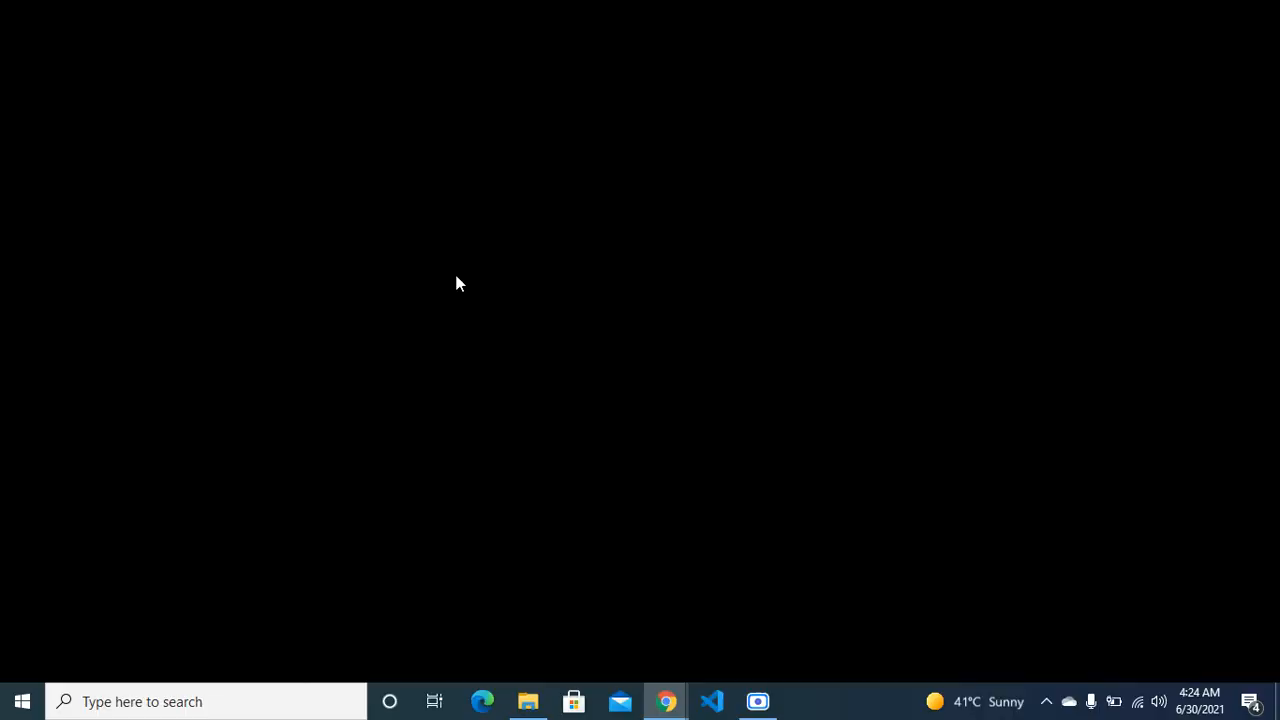
key(alt+Tab)
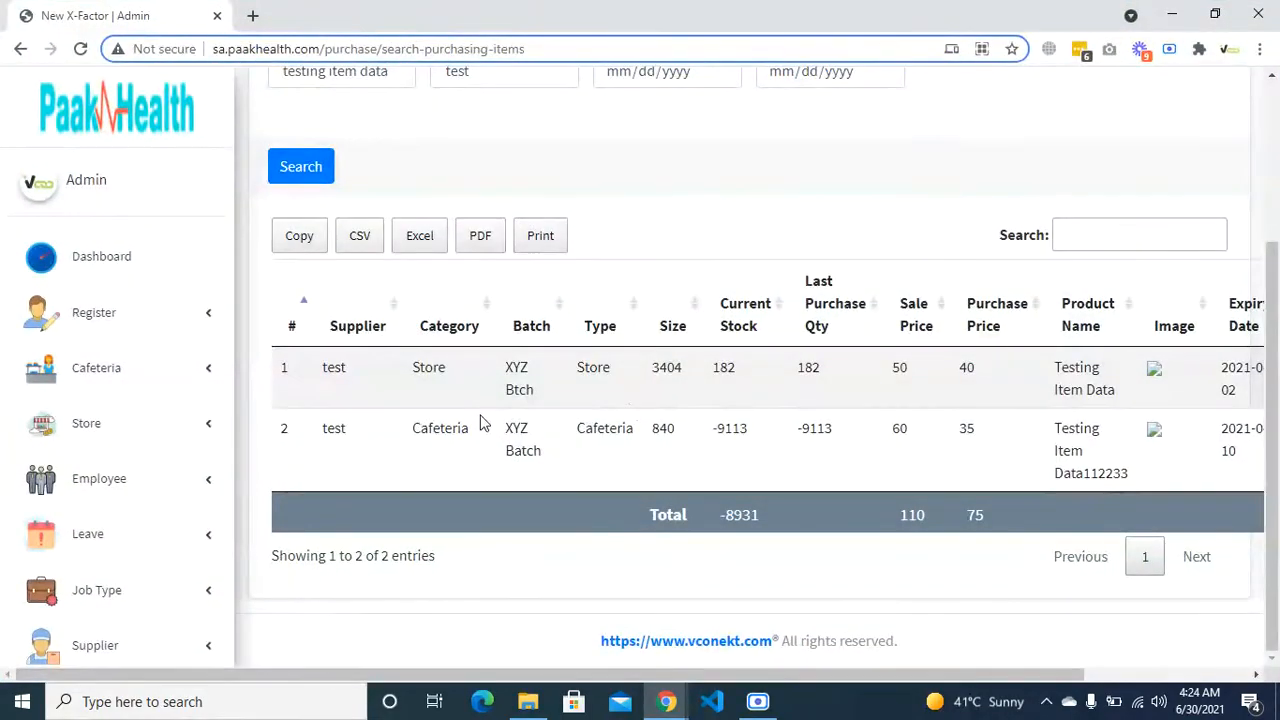
click(130, 538)
scroll(126, 540, down, 3)
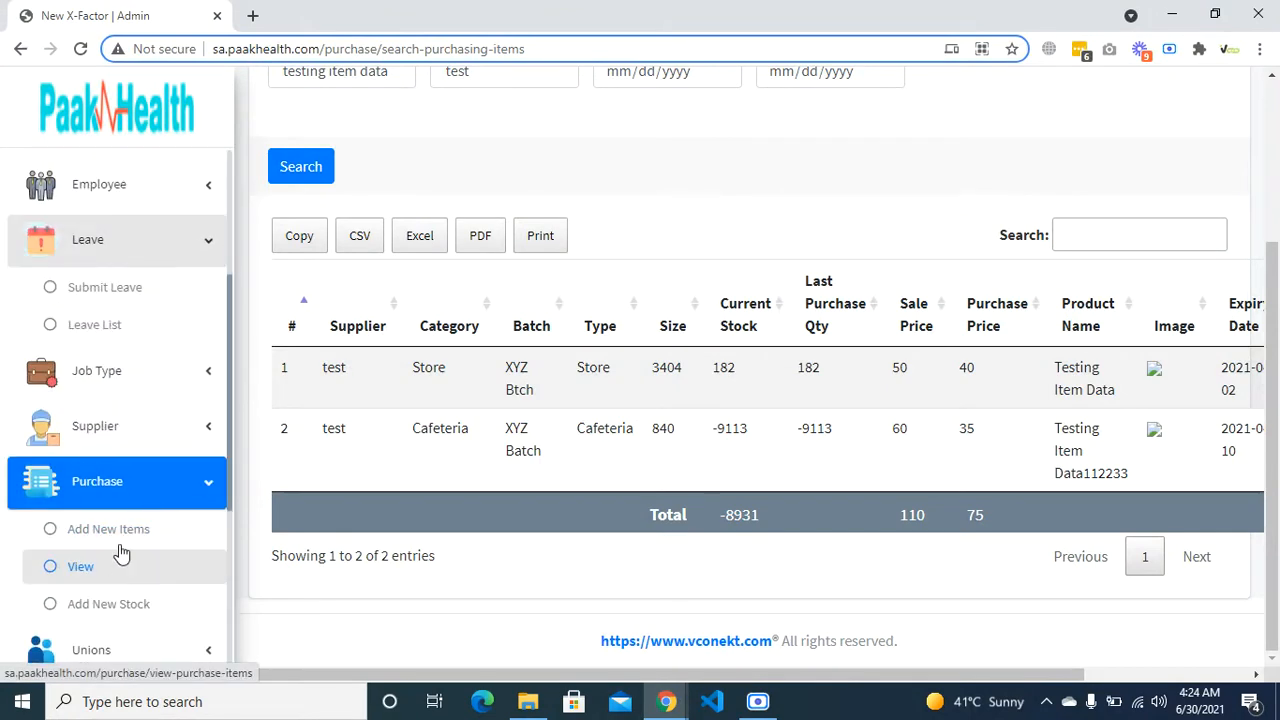
- Start a new Store purchase item from the non-test supplier named 'demo item1111'
click(126, 540)
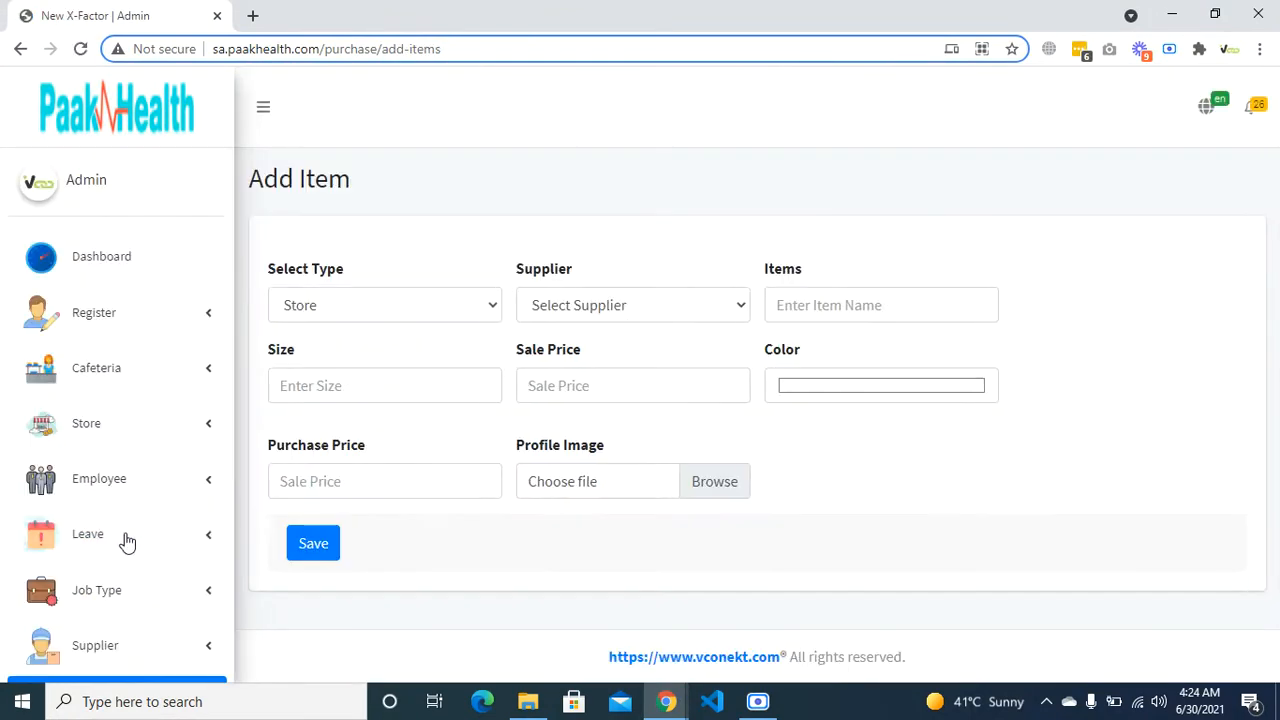
click(400, 305)
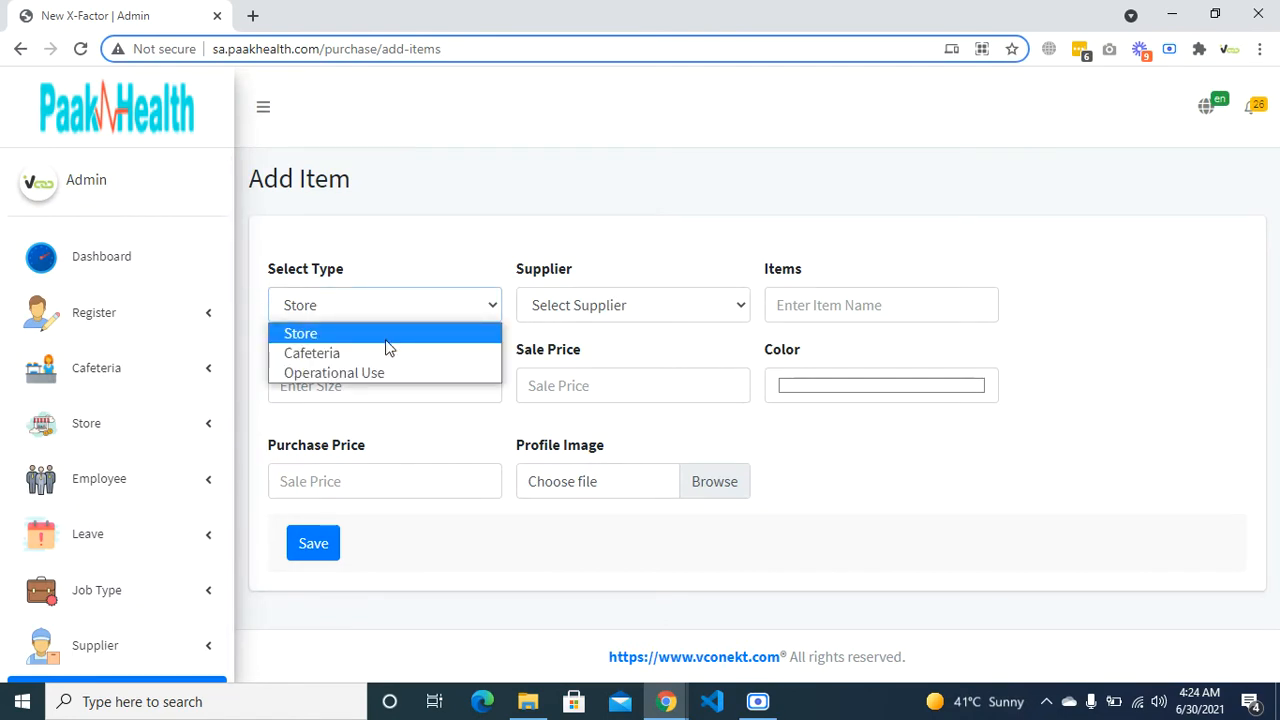
click(387, 338)
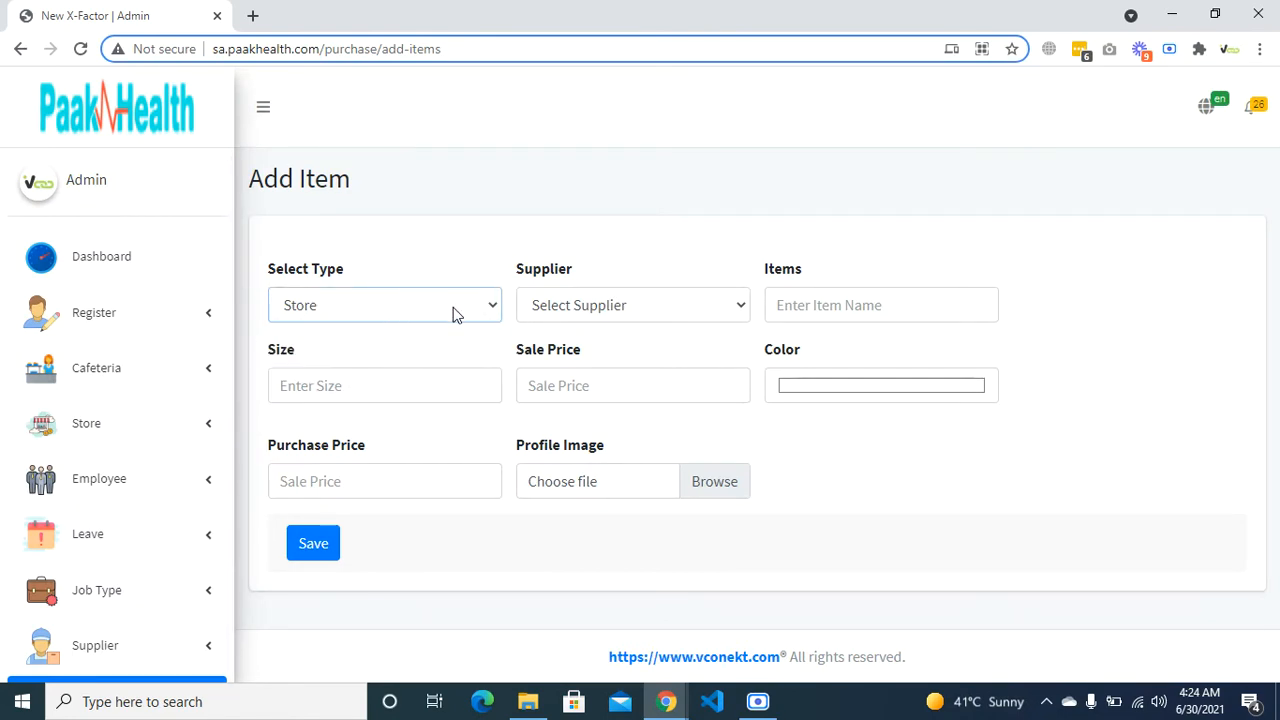
click(580, 307)
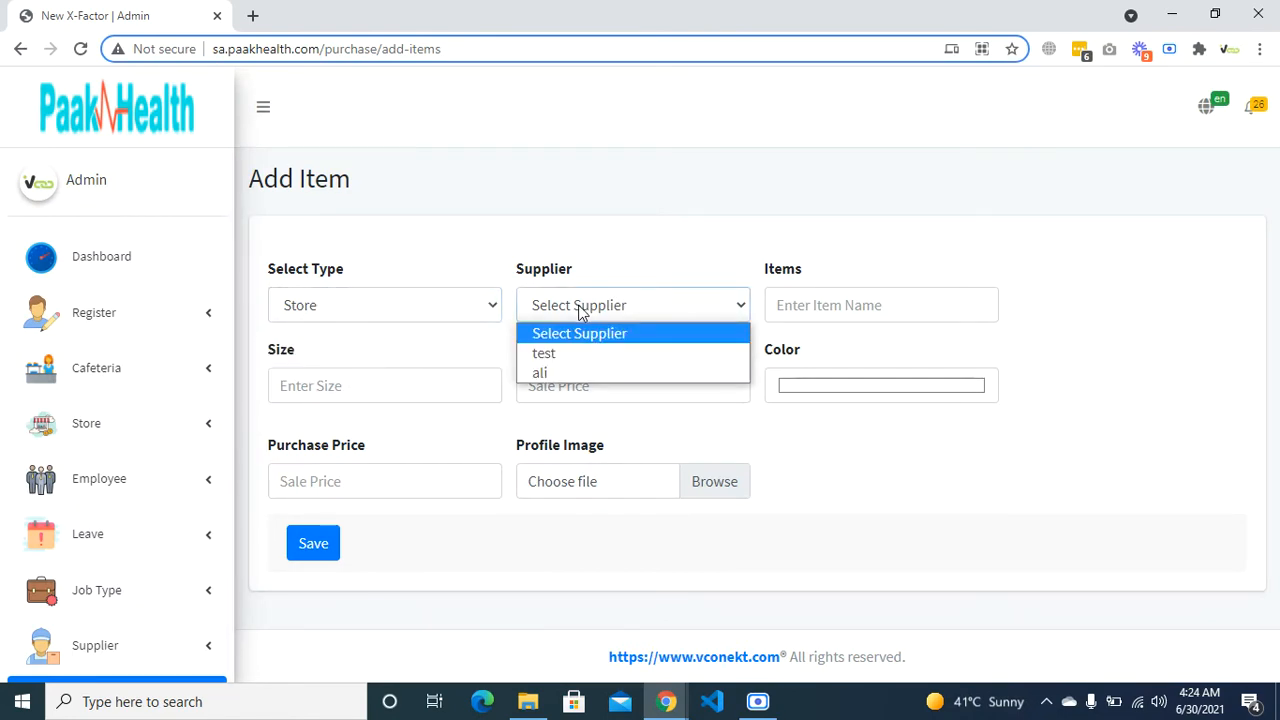
click(575, 372)
click(816, 311)
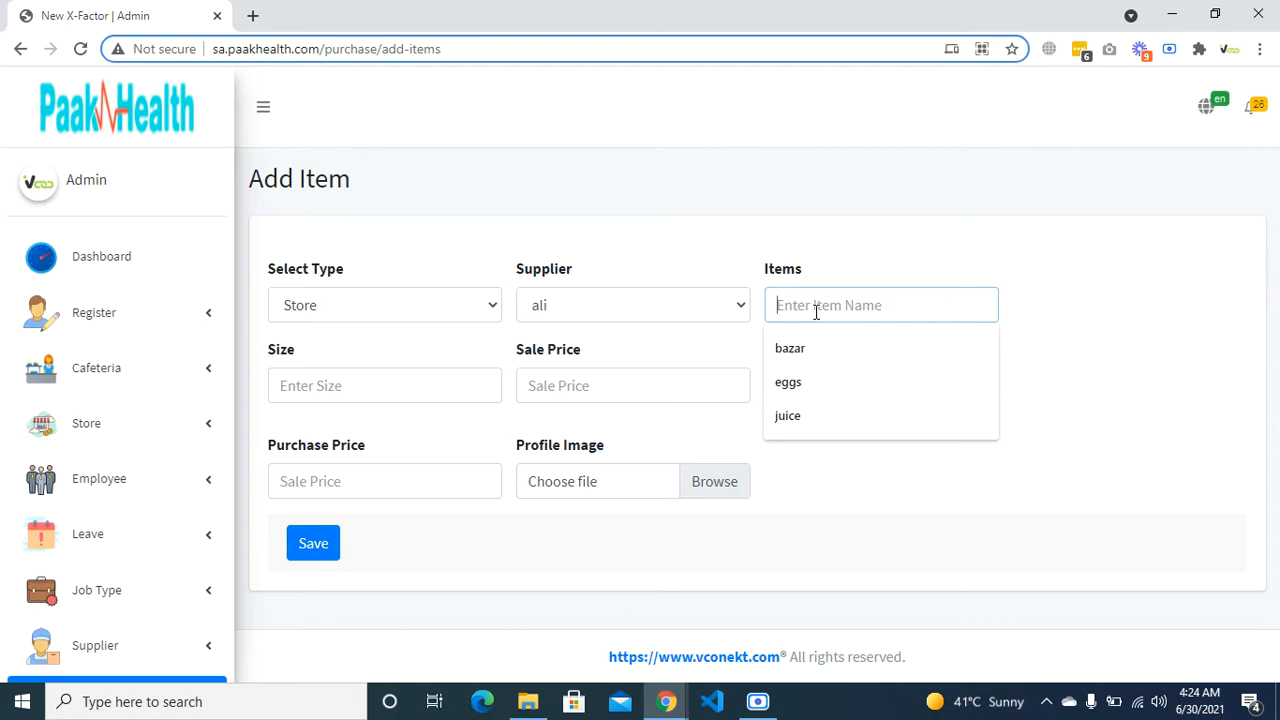
text(demo)
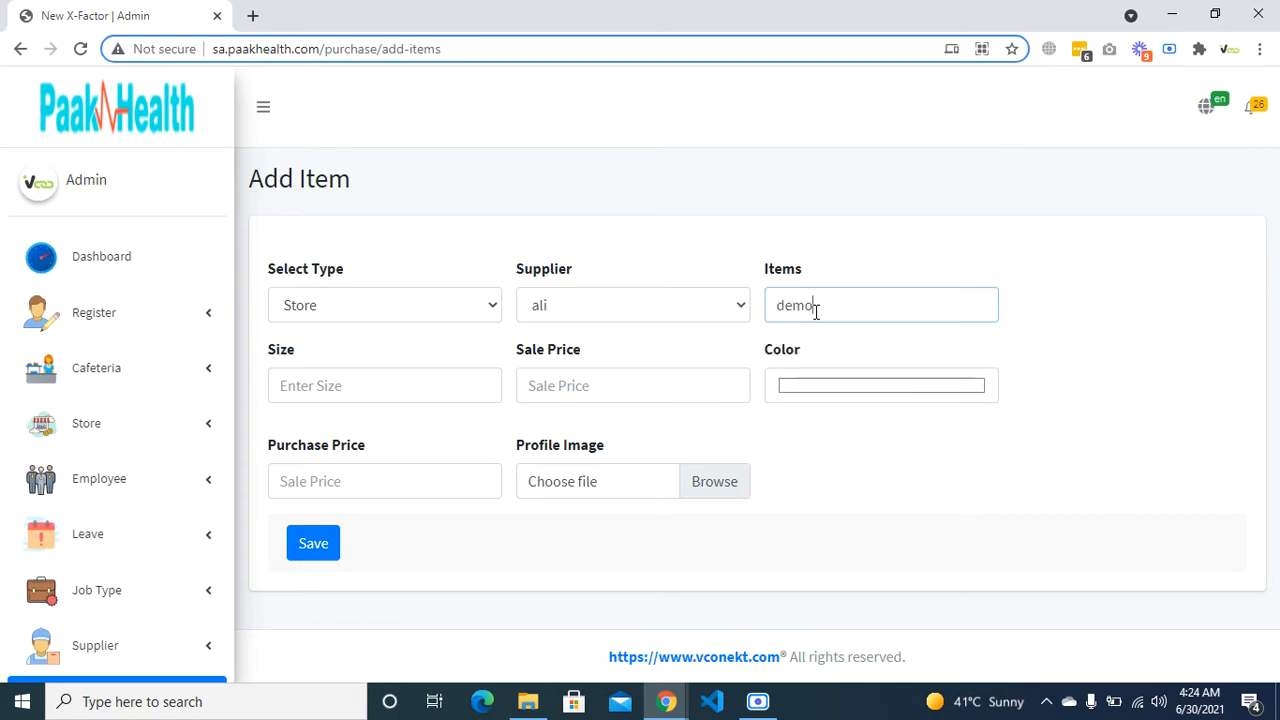
text(time)
key(BackSpace)
key(BackSpace)
text(i item1111)
- Keep type Store and set size 24, sale price 200 and a brownish colour
click(441, 313)
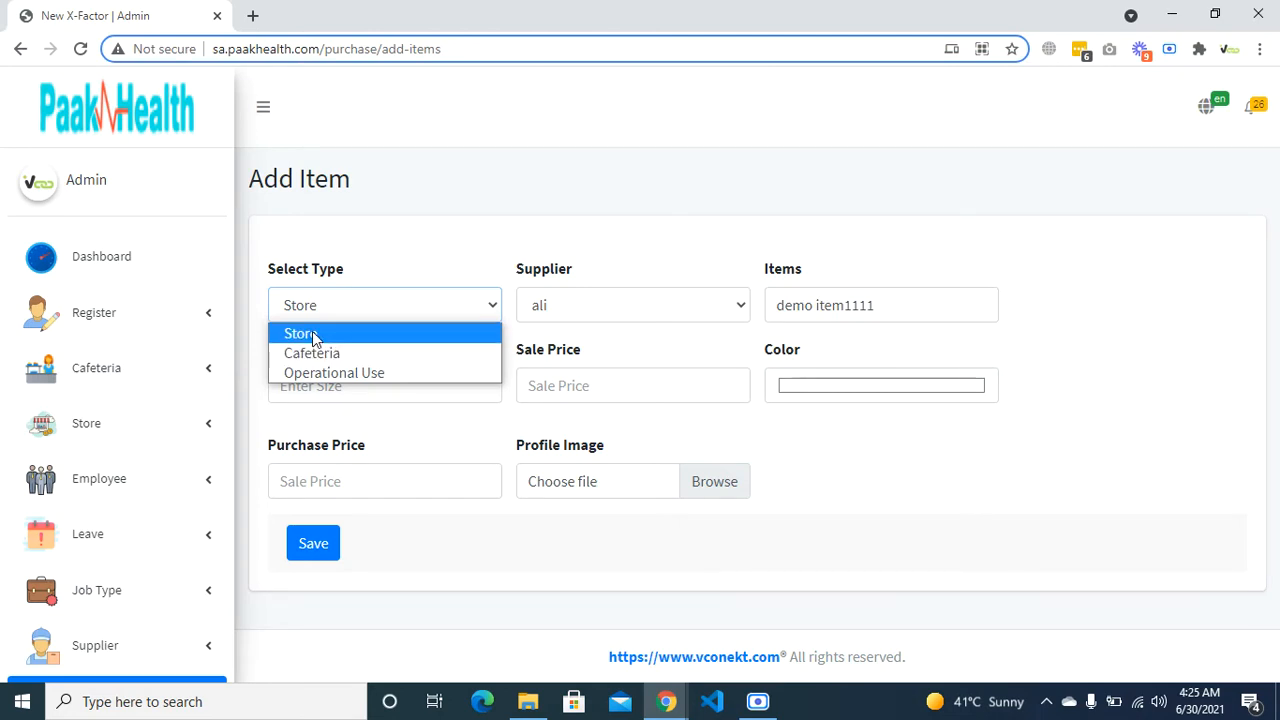
click(312, 331)
click(410, 399)
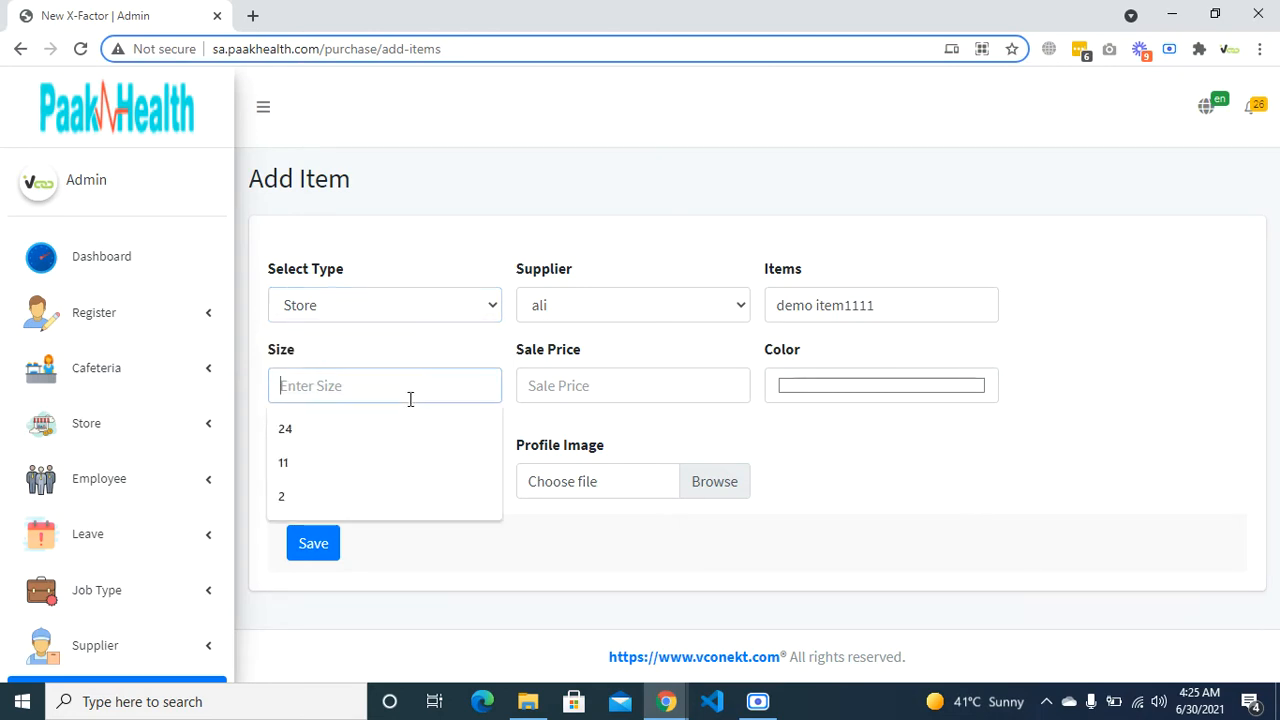
click(405, 420)
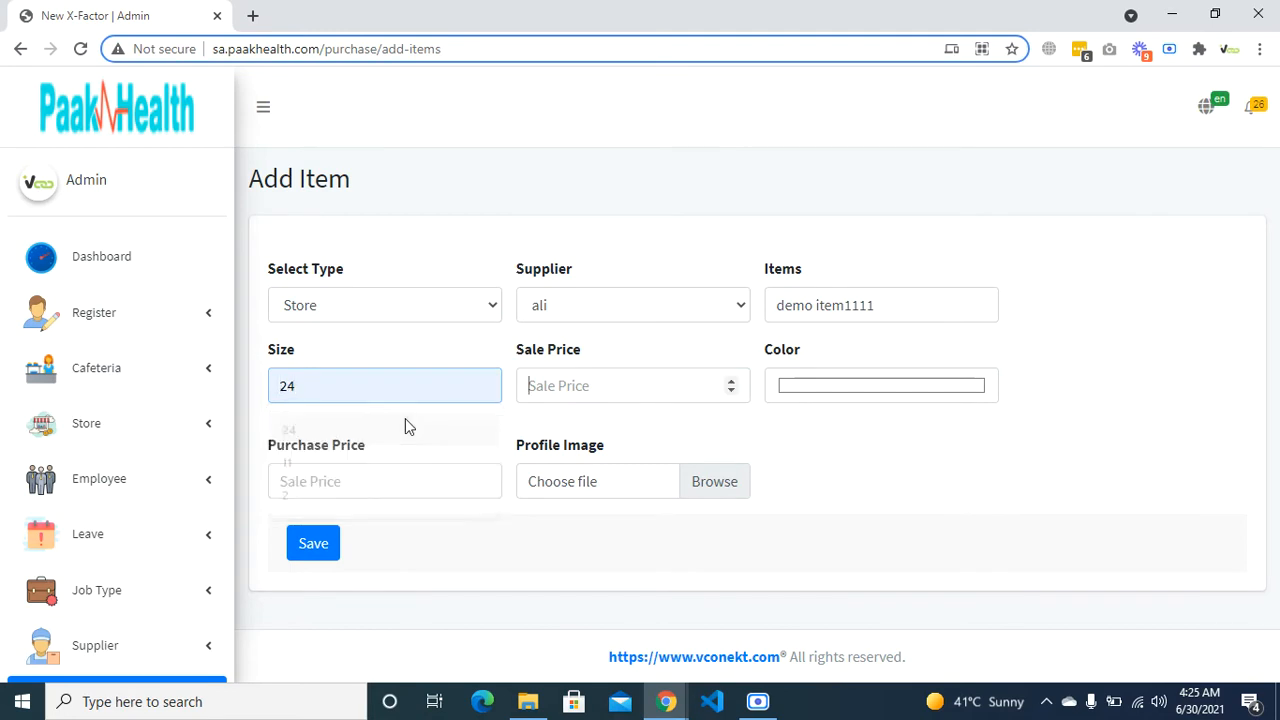
key(Tab)
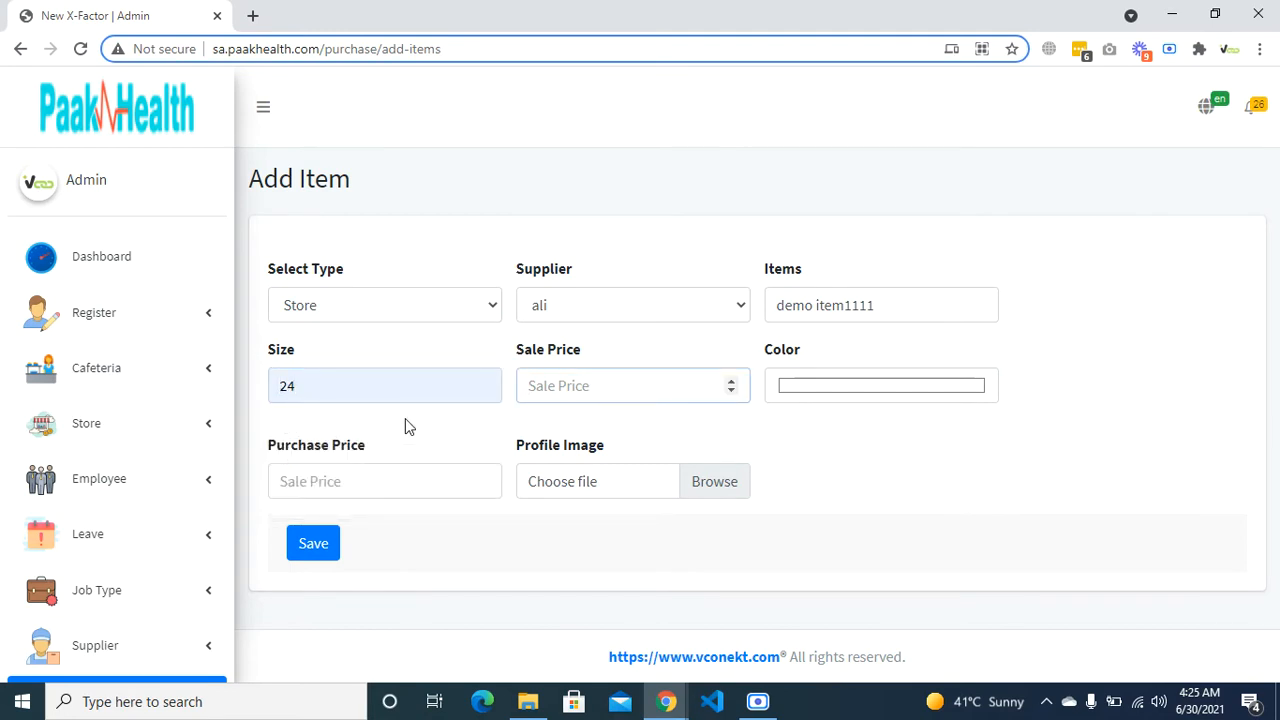
text(200)
click(794, 392)
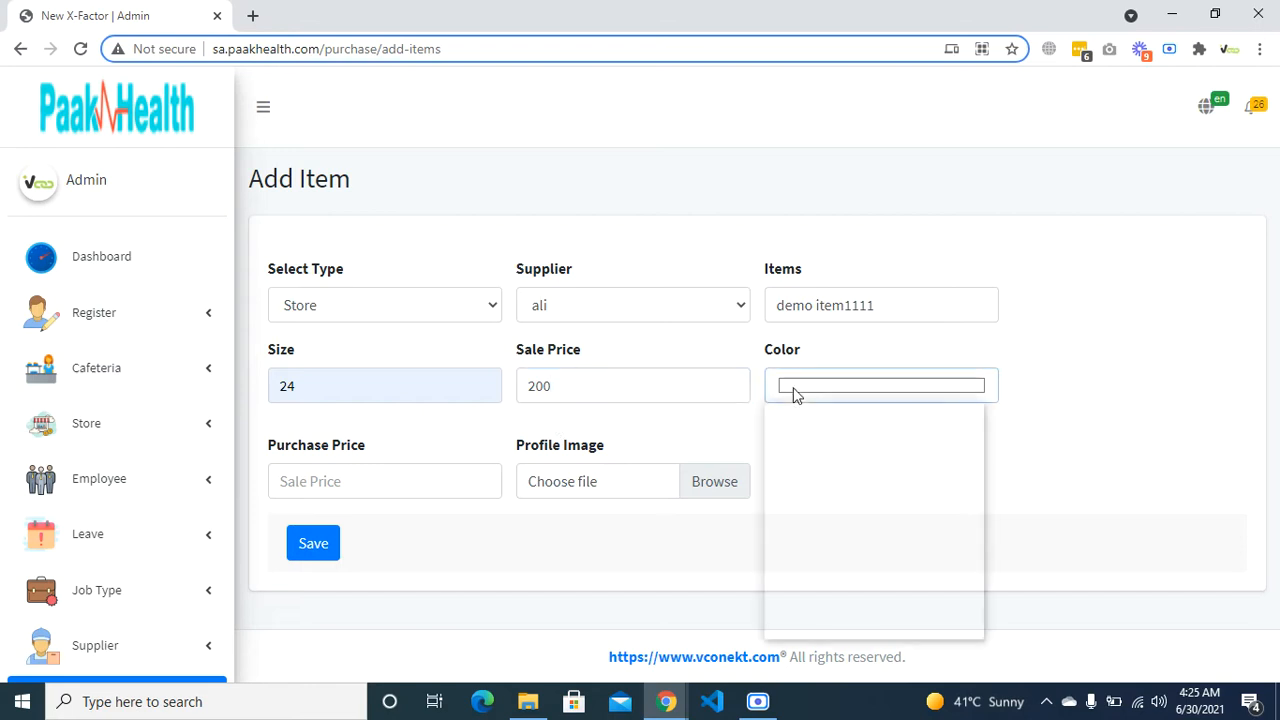
click(815, 473)
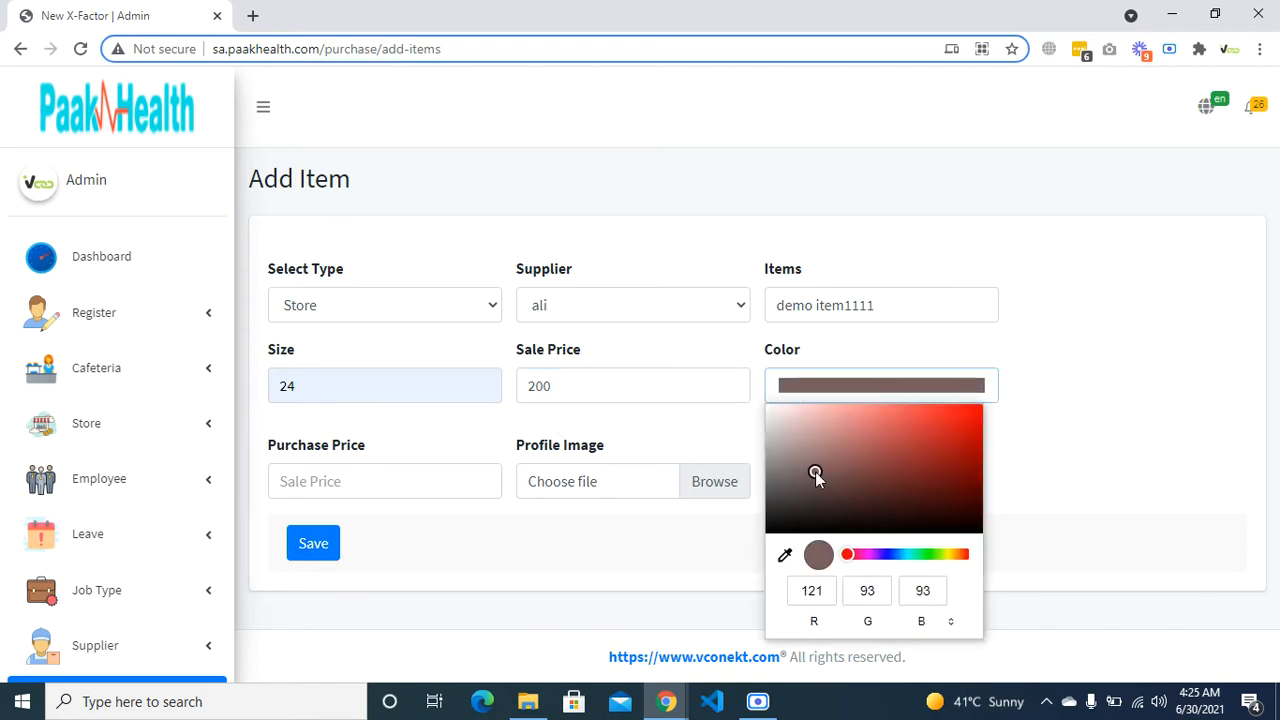
- Set purchase price 180, attach image 'Miaterra - Selected-07.jpeg', and save the item
click(373, 466)
text(180)
key(Tab)
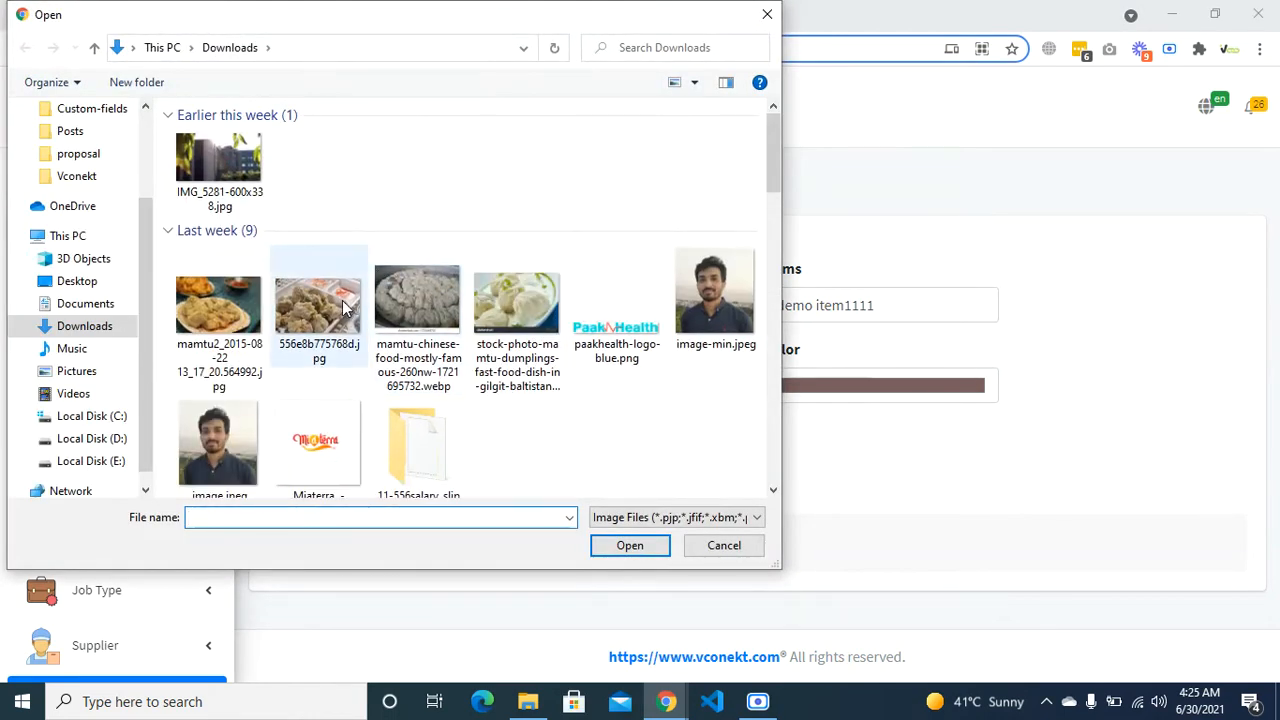
scroll(296, 425, down, 1)
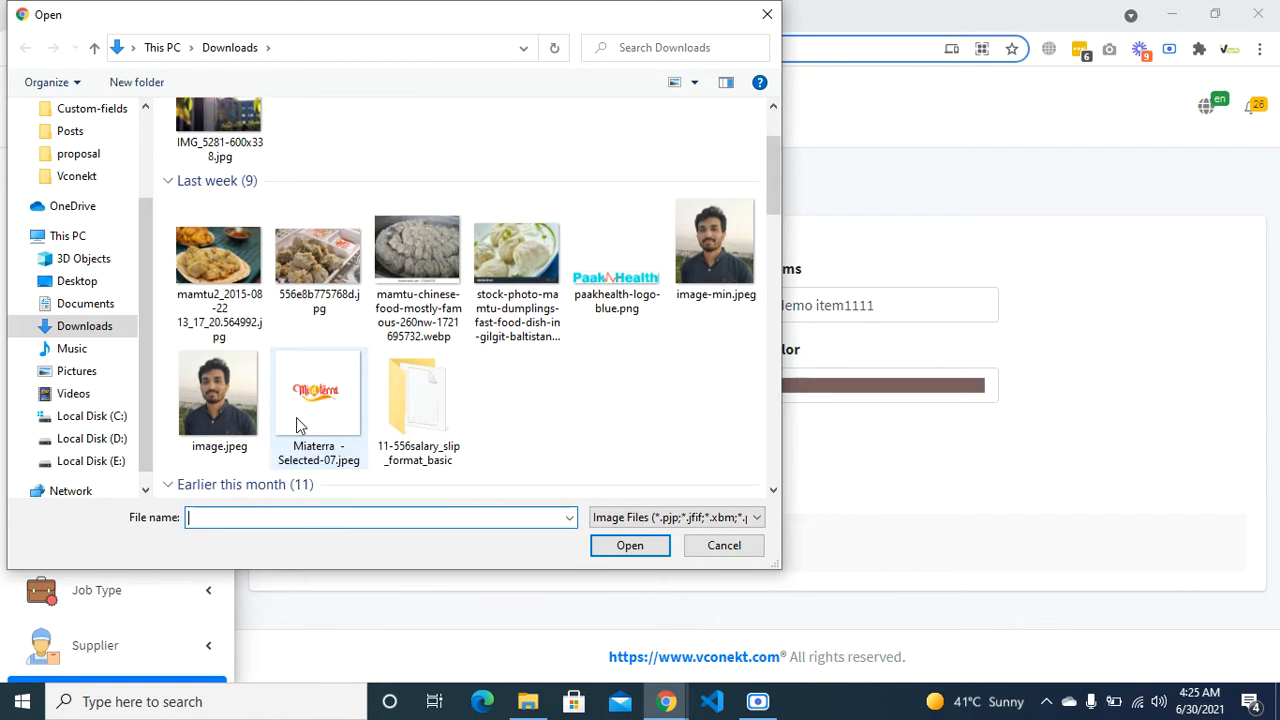
click(297, 423)
click(617, 556)
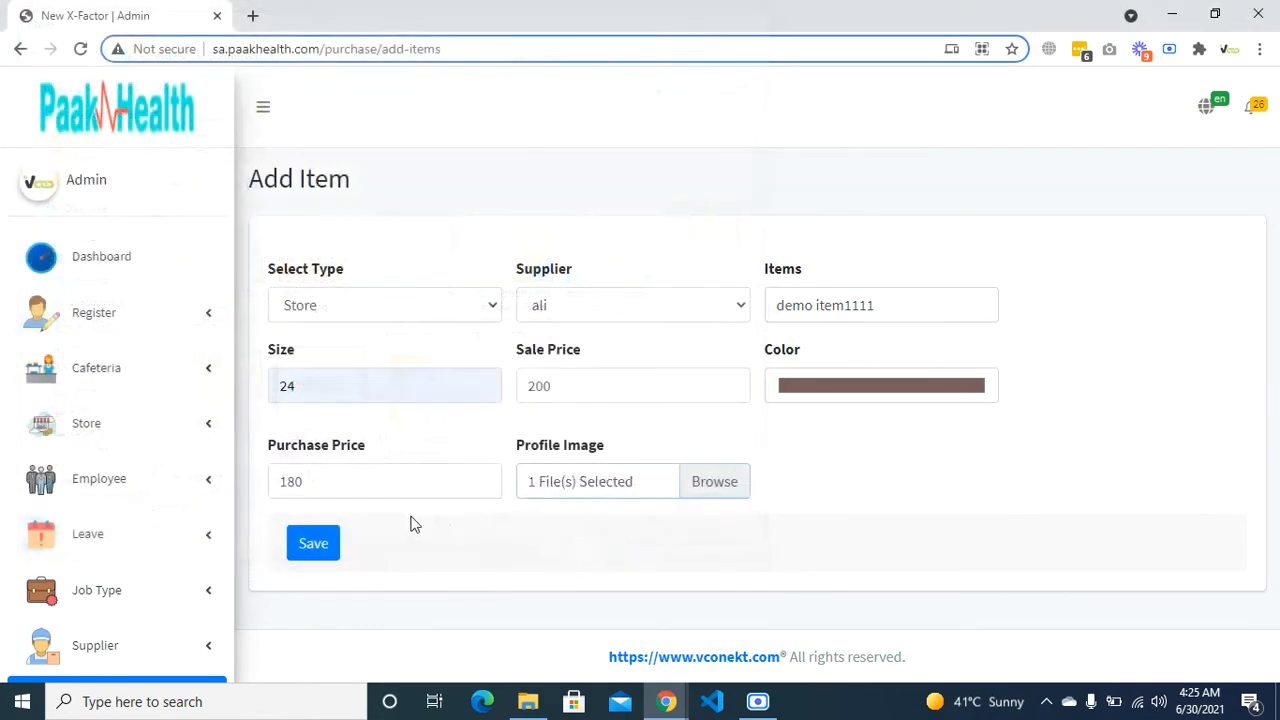
click(314, 544)
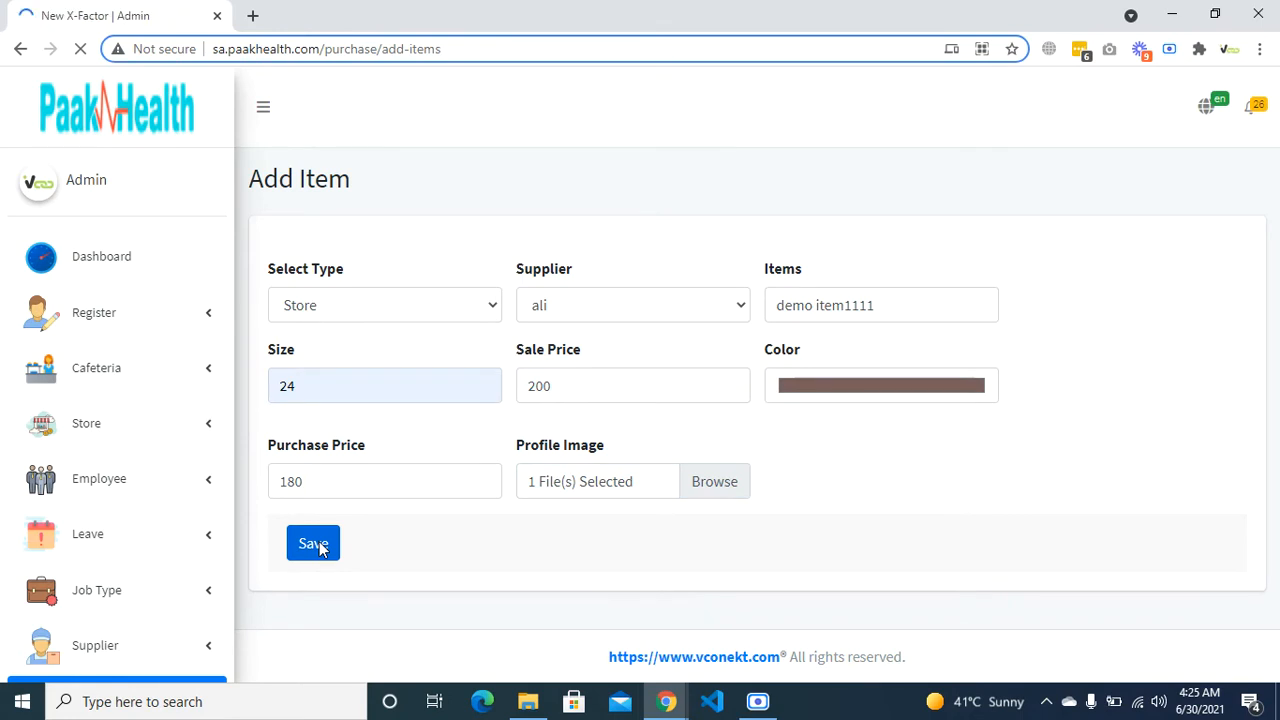
scroll(92, 598, down, 4)
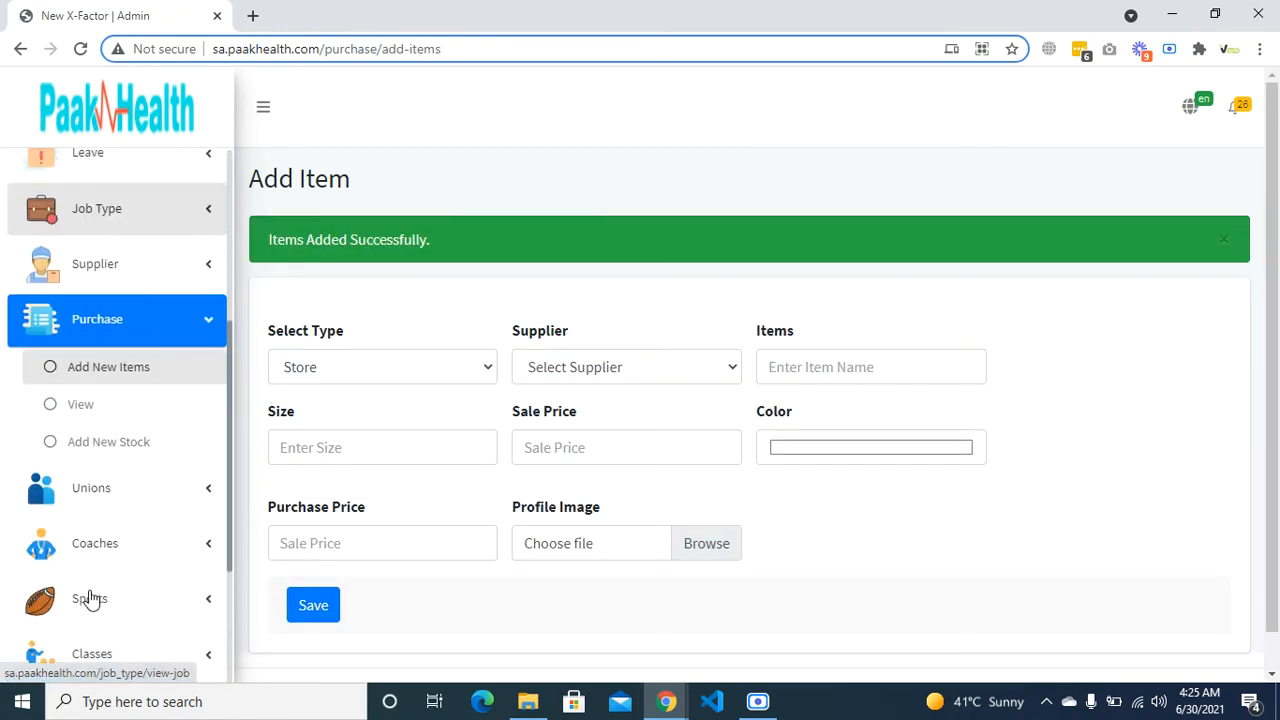
- Check demo item1111 appears as entry 10 in the purchase items list, then open Add New Stock
click(111, 411)
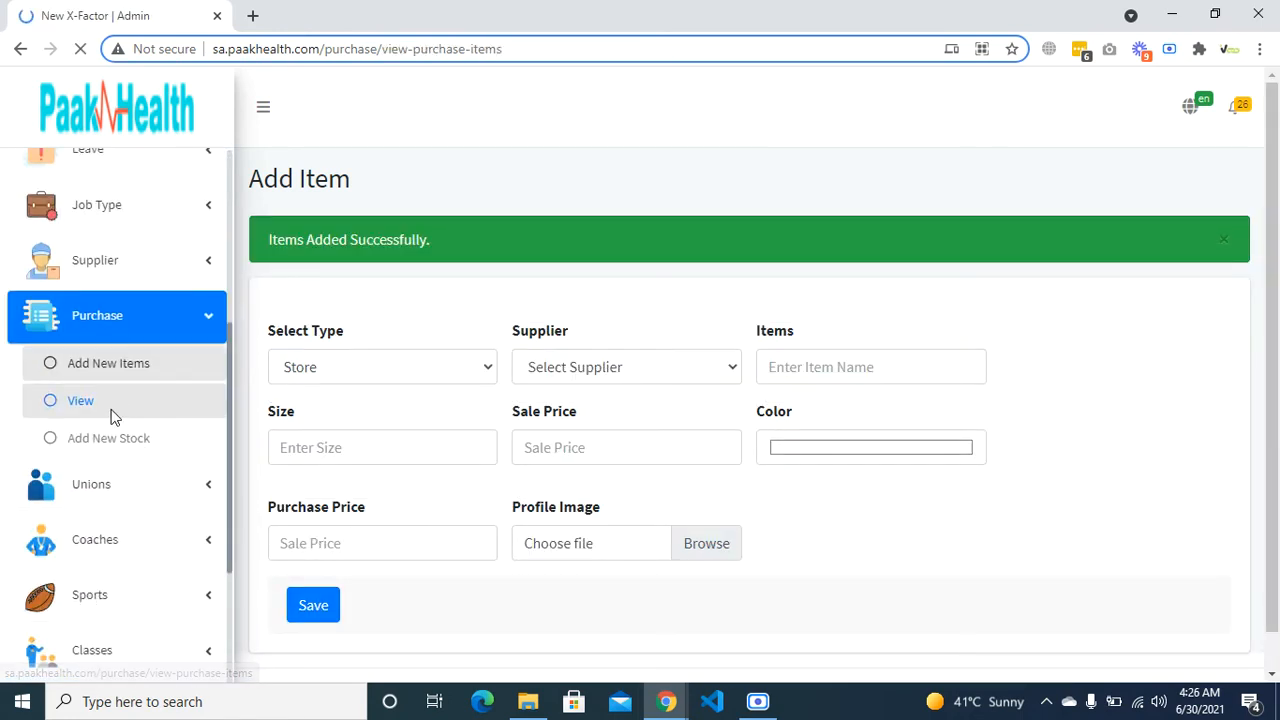
scroll(381, 539, down, 3)
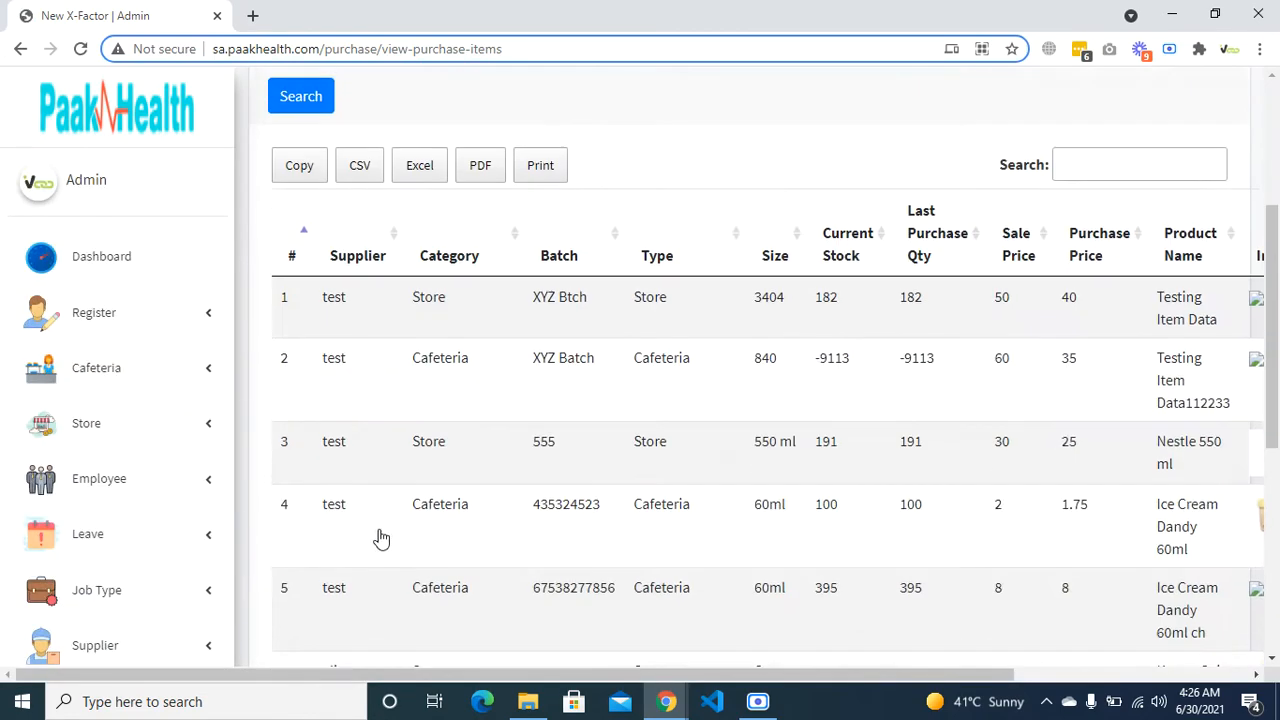
scroll(420, 368, right, 3)
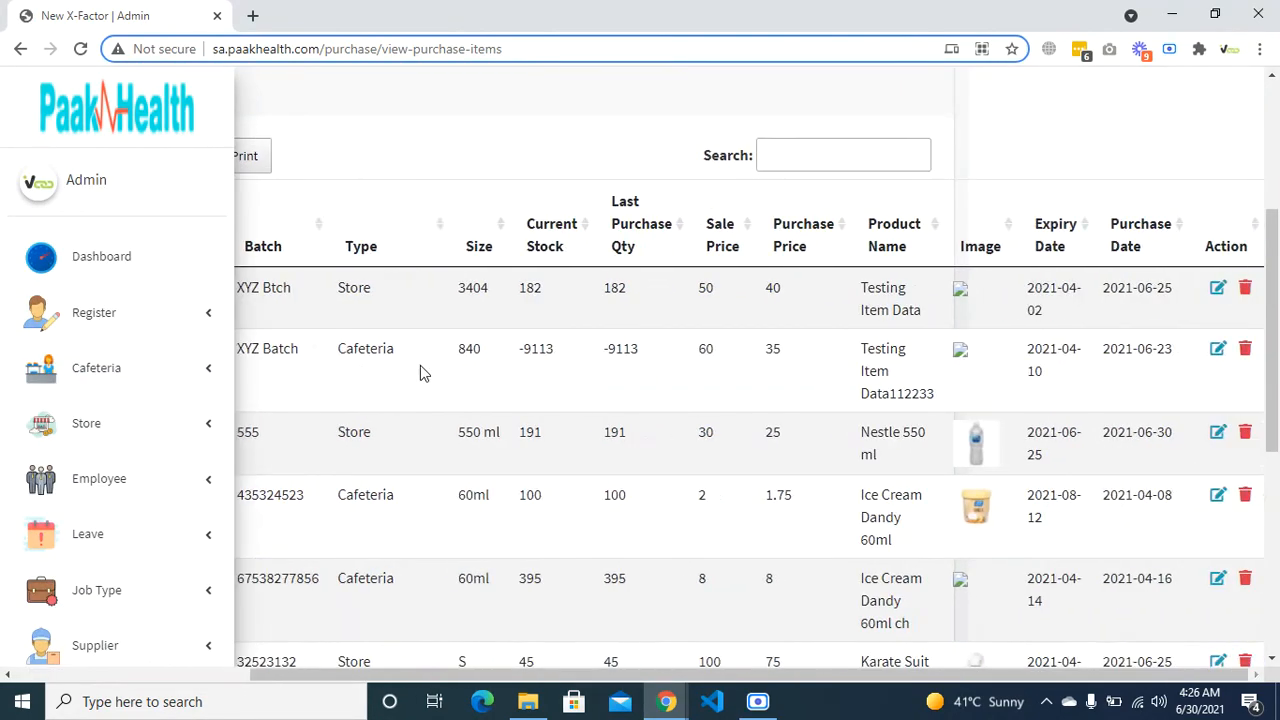
scroll(420, 365, left, 3)
scroll(420, 368, down, 5)
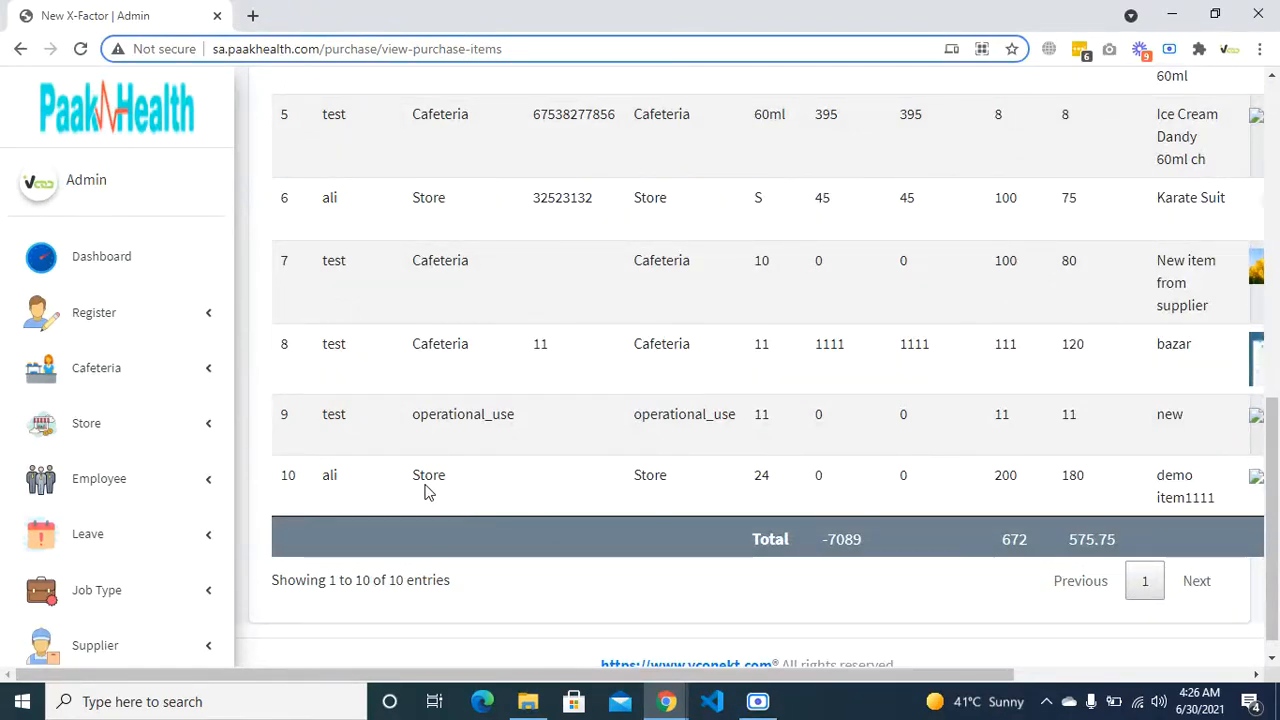
scroll(662, 479, up, 1)
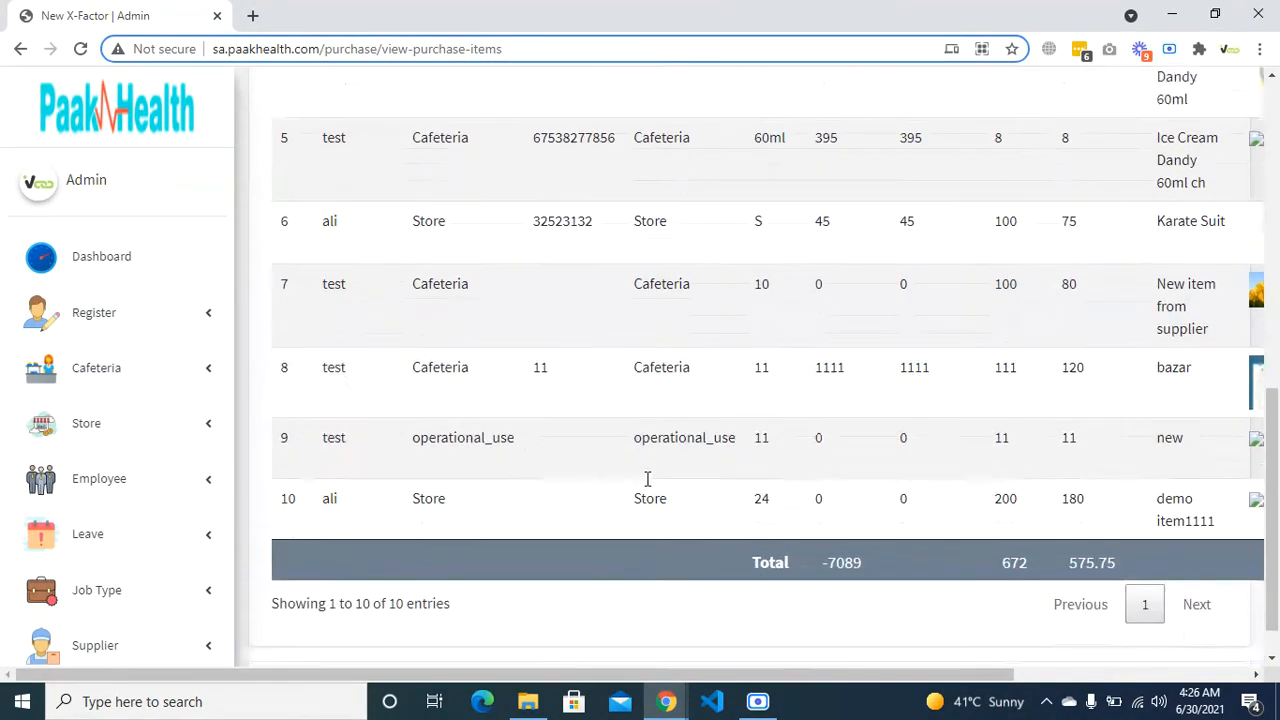
scroll(662, 479, down, 1)
scroll(660, 459, right, 2)
scroll(660, 459, left, 2)
scroll(614, 477, up, 5)
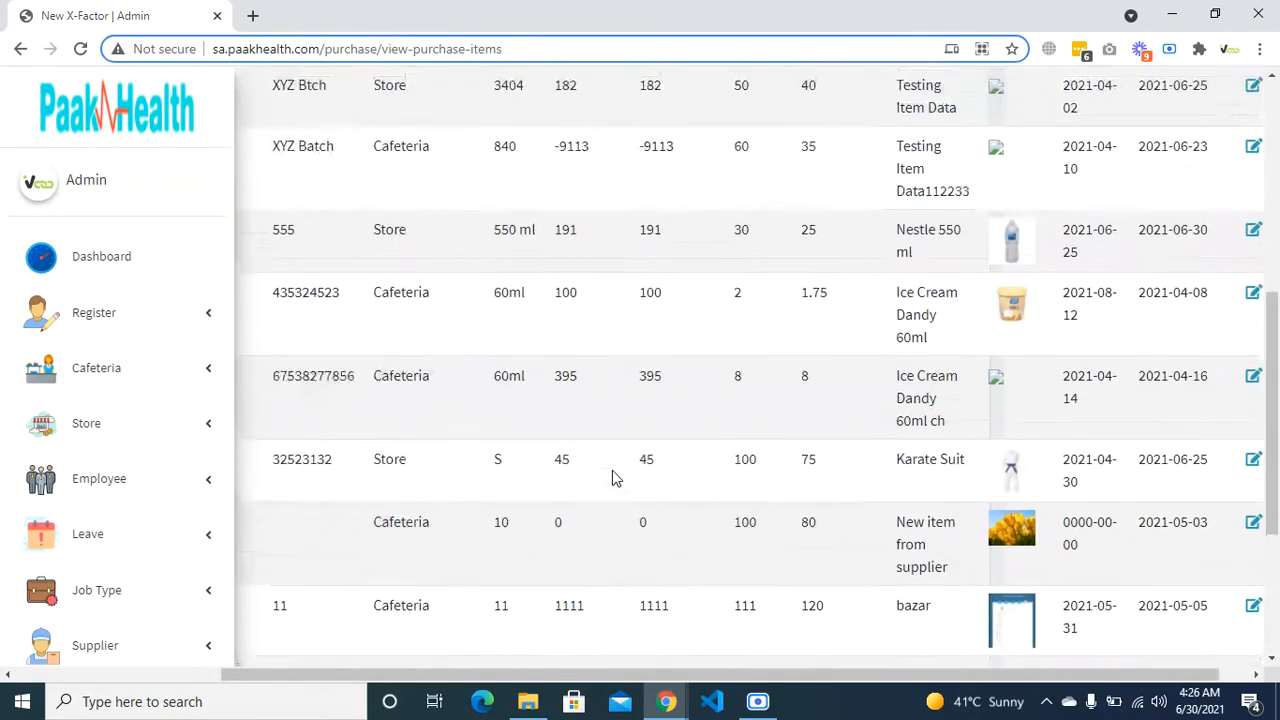
scroll(612, 477, down, 5)
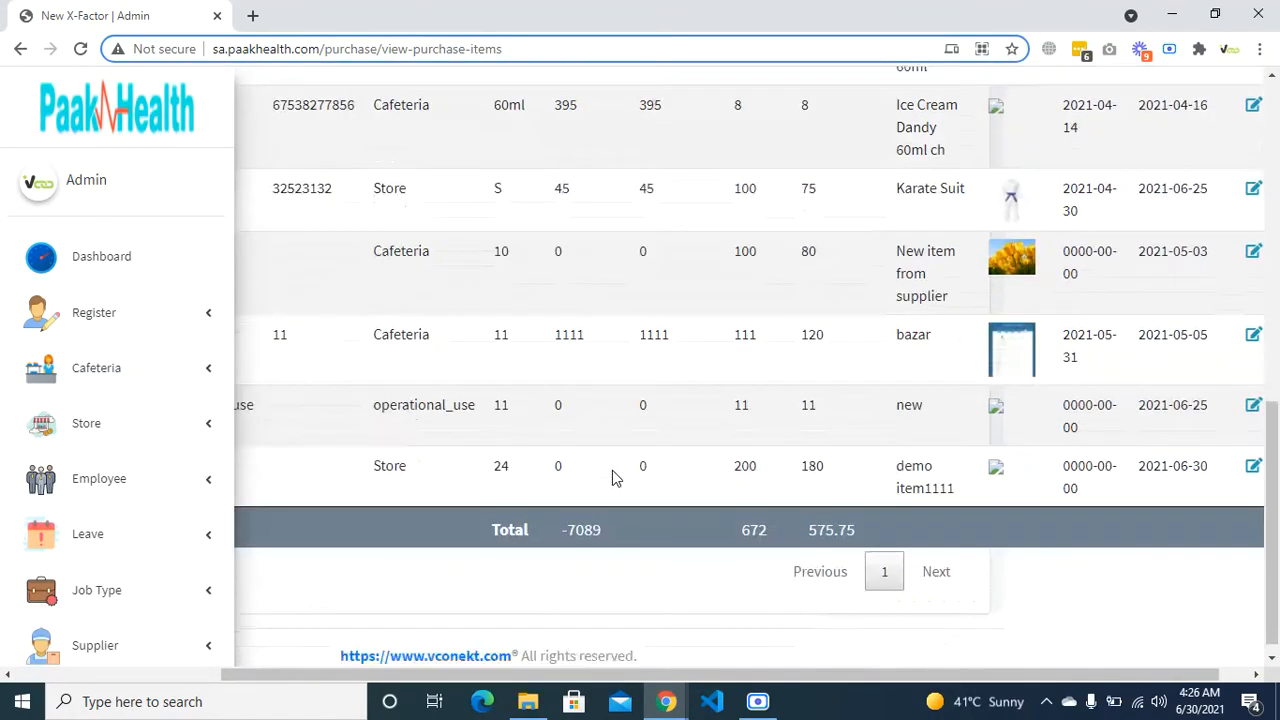
scroll(679, 475, right, 1)
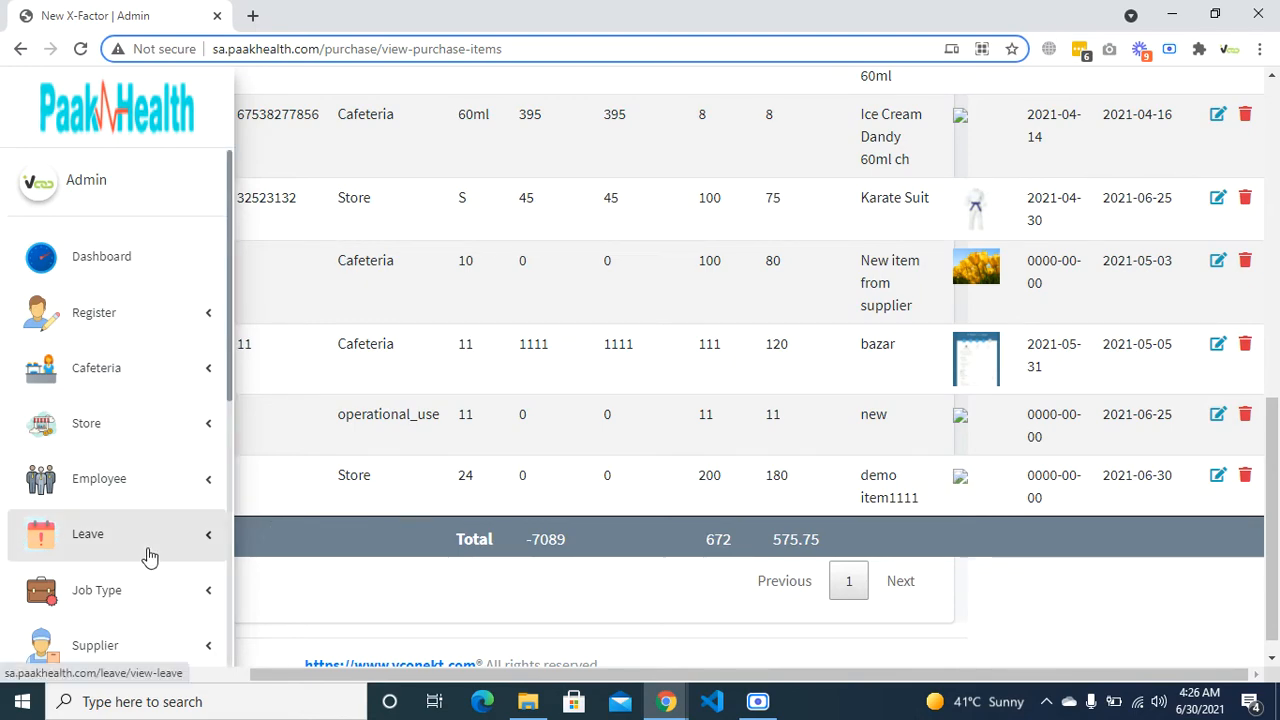
scroll(149, 555, down, 5)
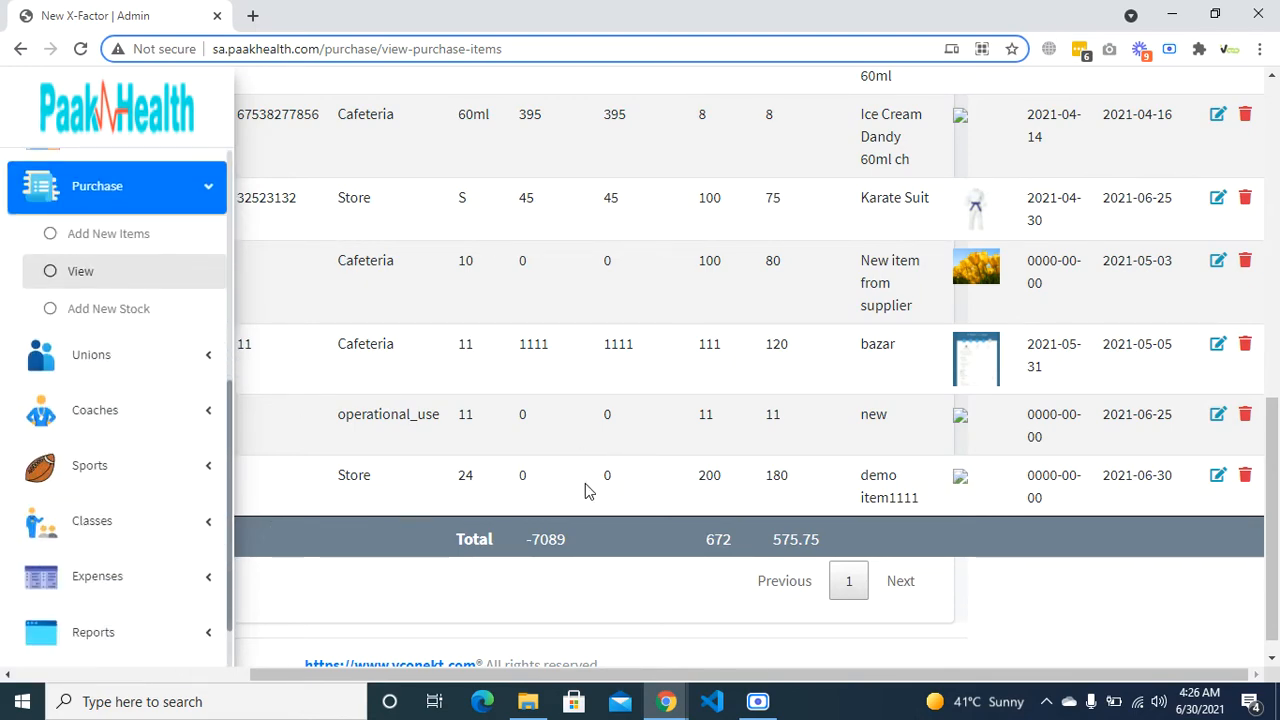
scroll(586, 487, left, 3)
click(108, 309)
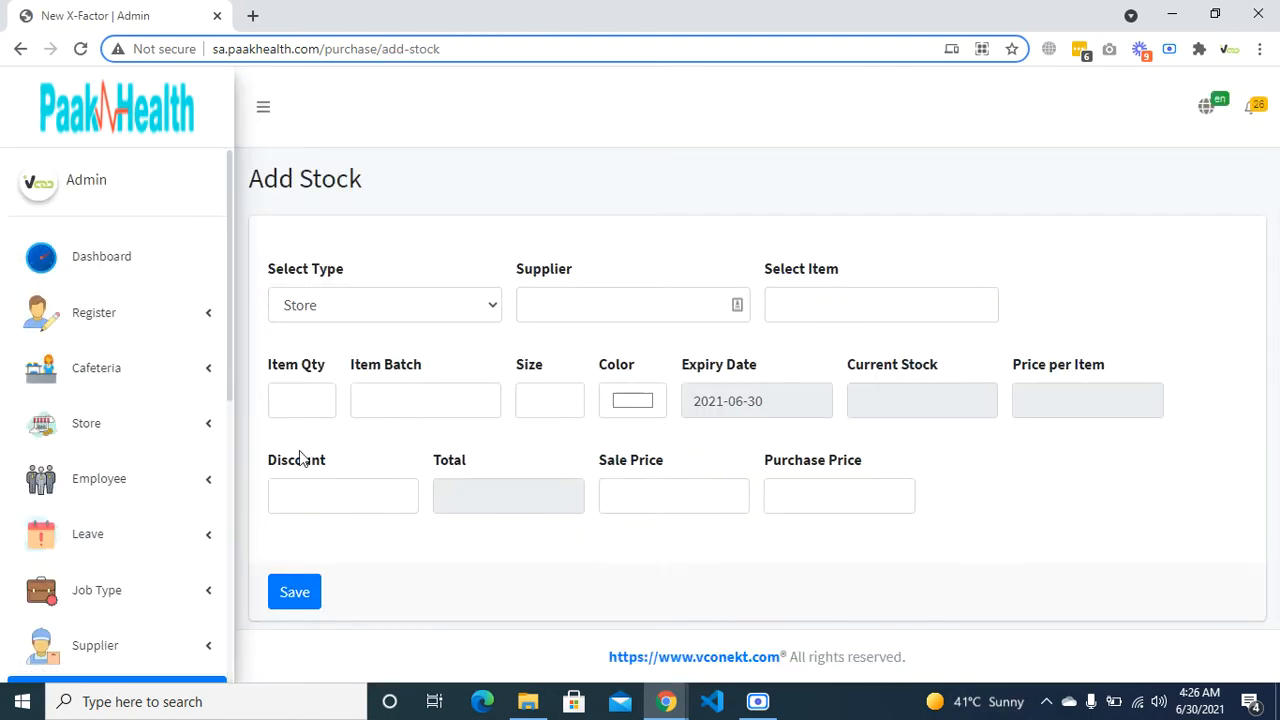
- Choose stock type Store, the supplier, and demo item1111 as the stock item
scroll(85, 595, down, 6)
scroll(194, 386, up, 4)
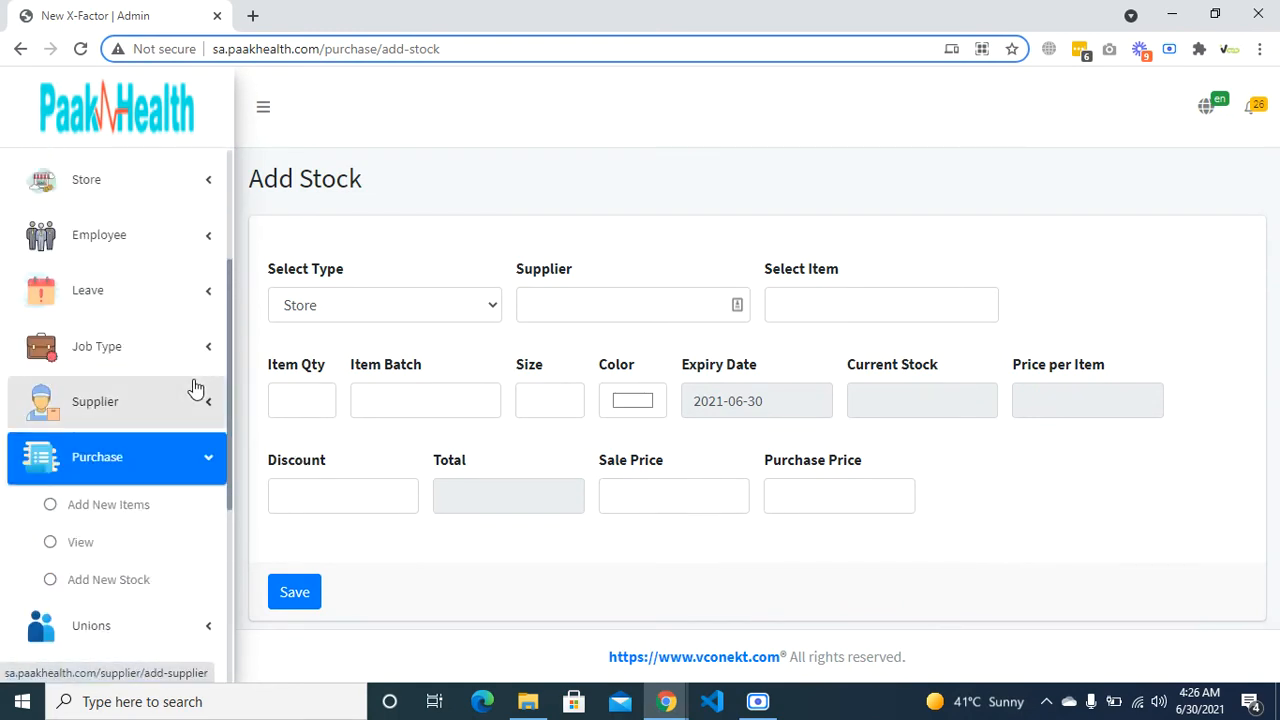
click(433, 294)
click(433, 294)
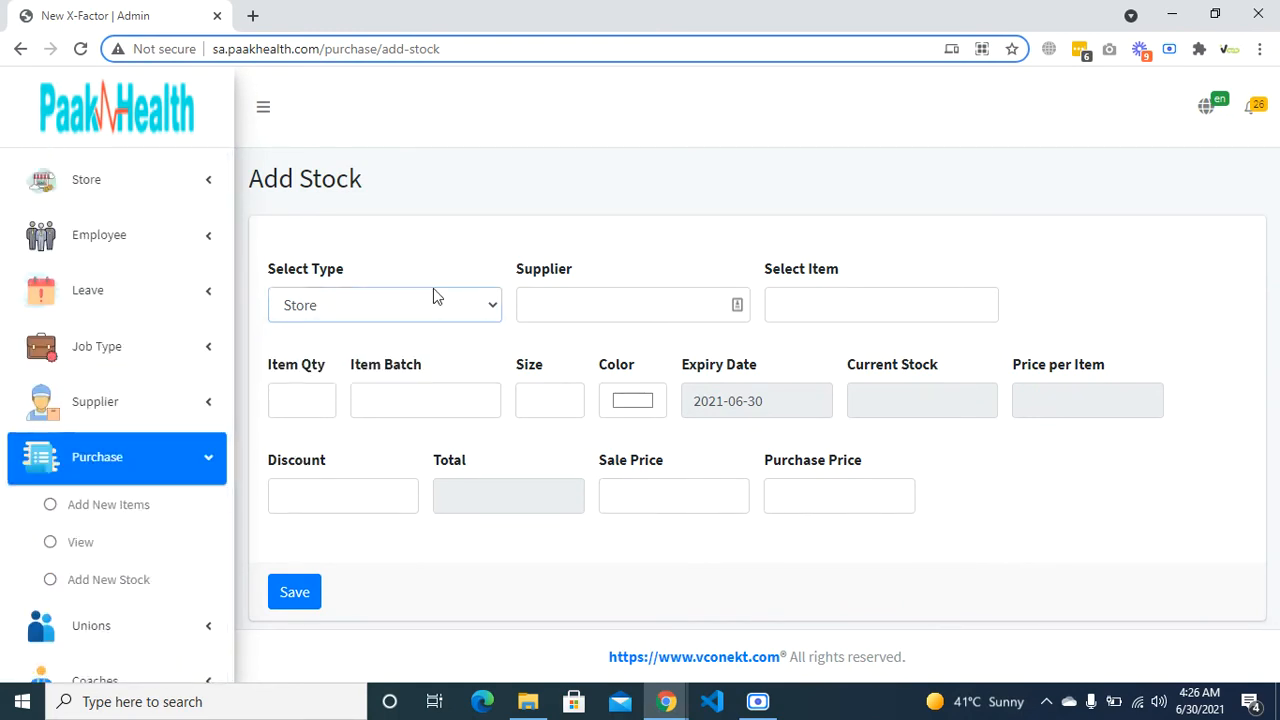
click(584, 302)
click(557, 401)
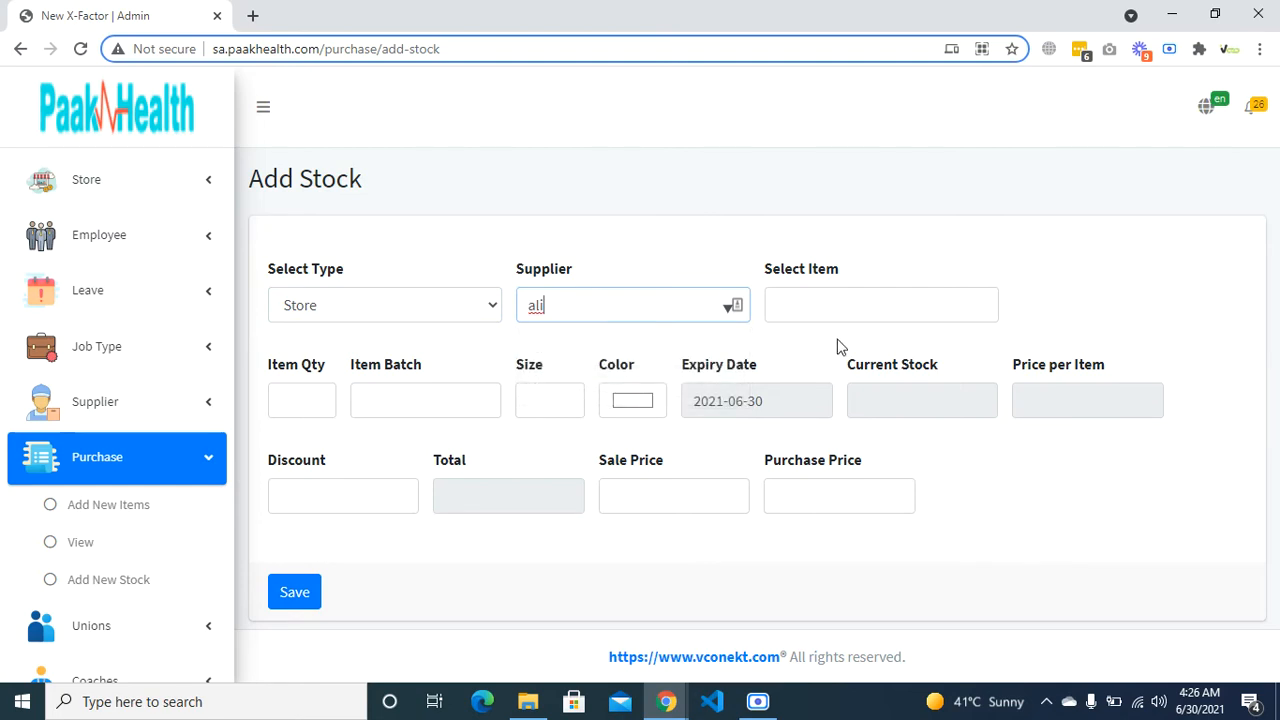
click(841, 309)
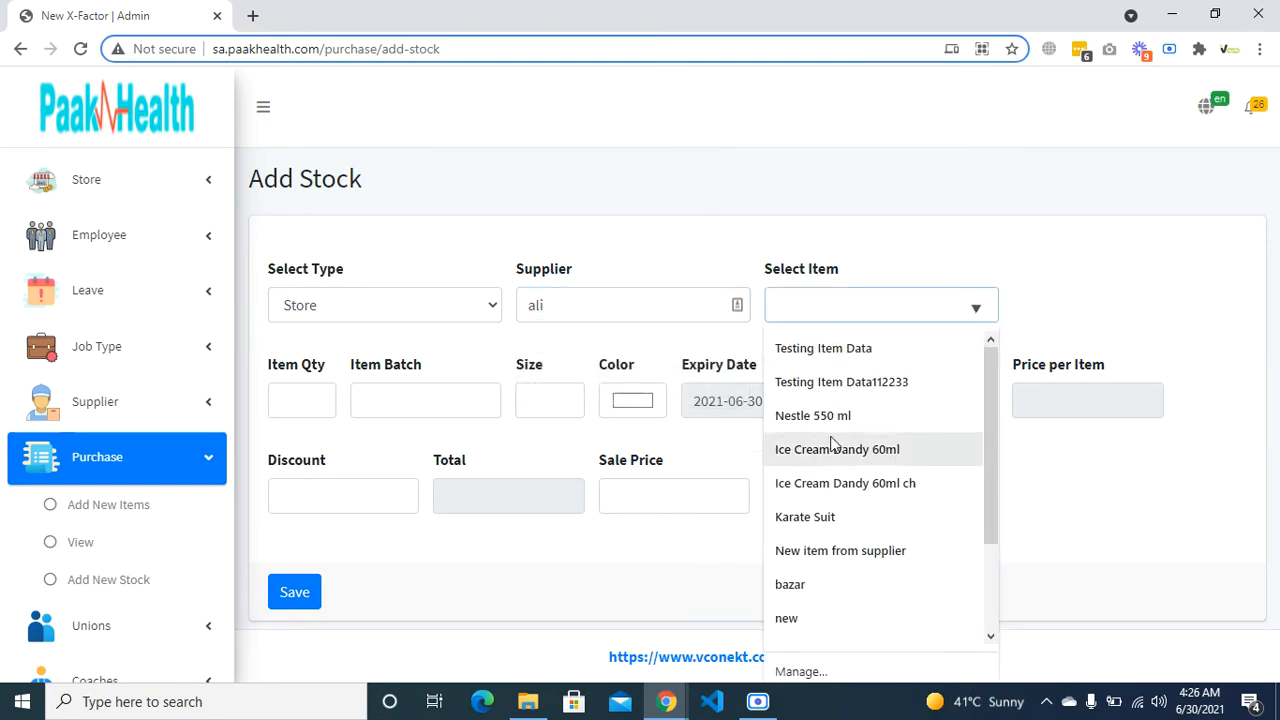
scroll(825, 500, down, 2)
click(826, 519)
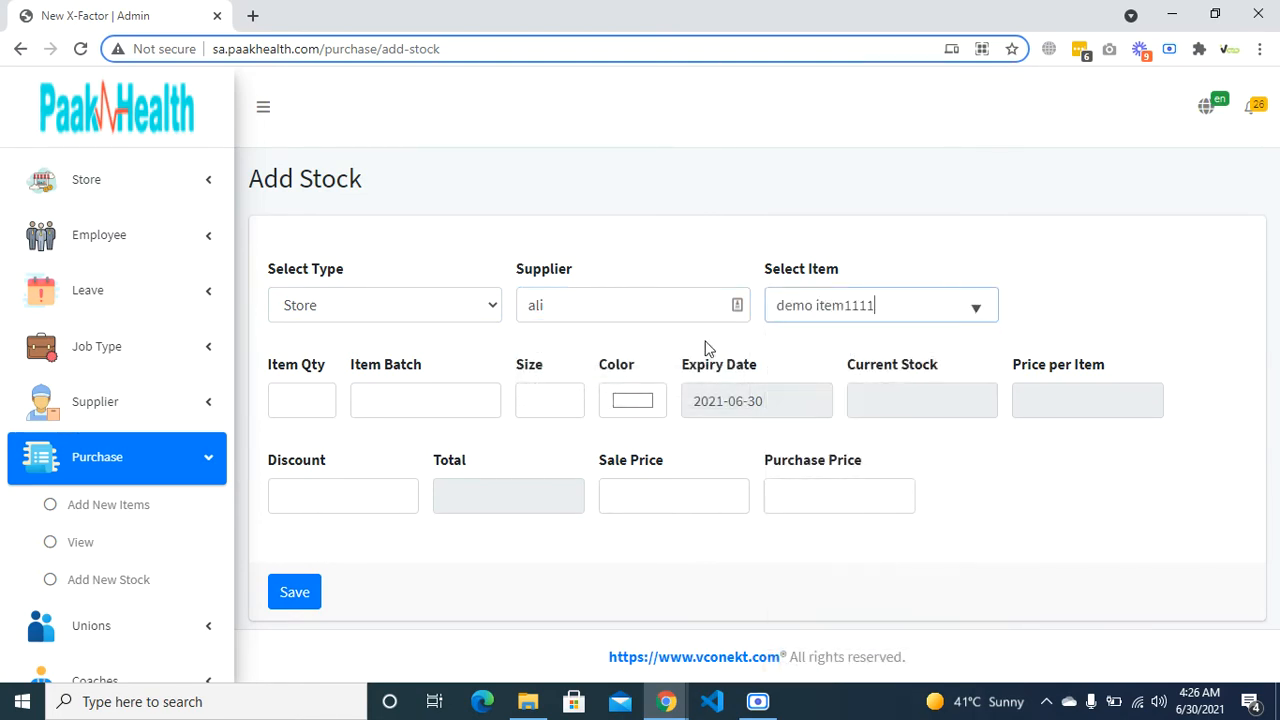
- Set quantity 10000, batch 'XYZ Batch1111', size 24 and a grey colour
click(313, 395)
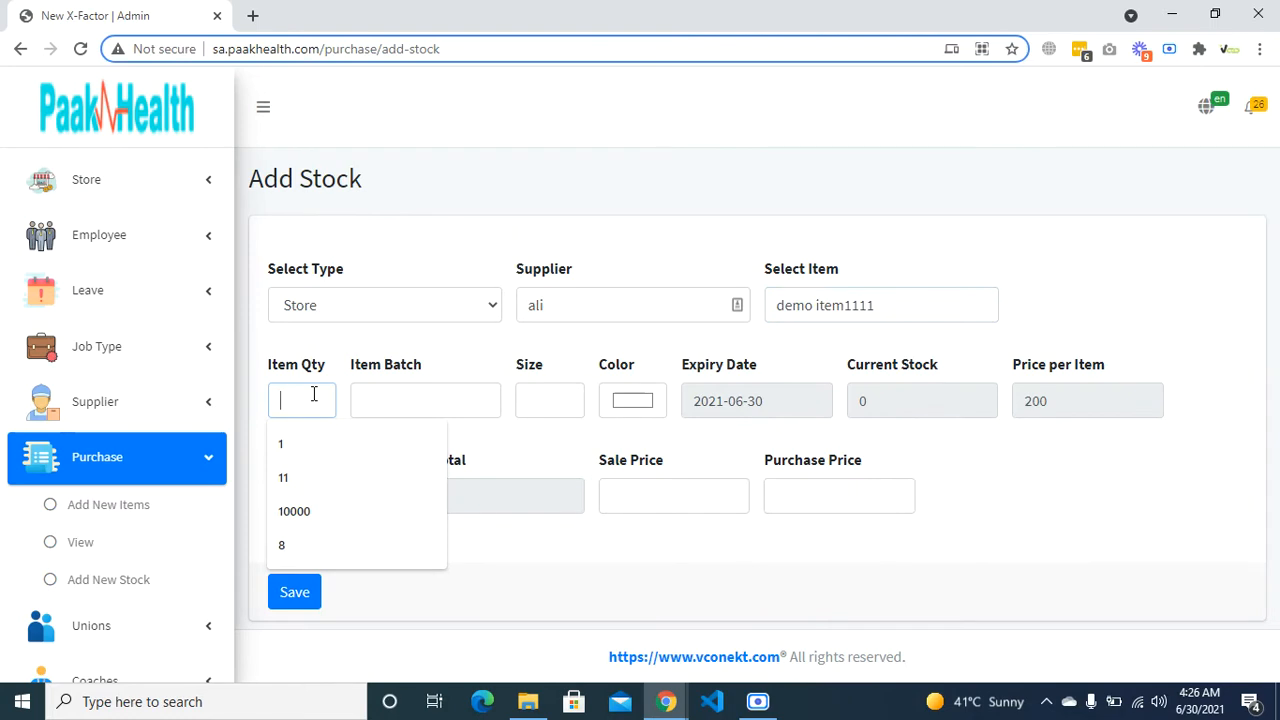
click(314, 512)
click(422, 410)
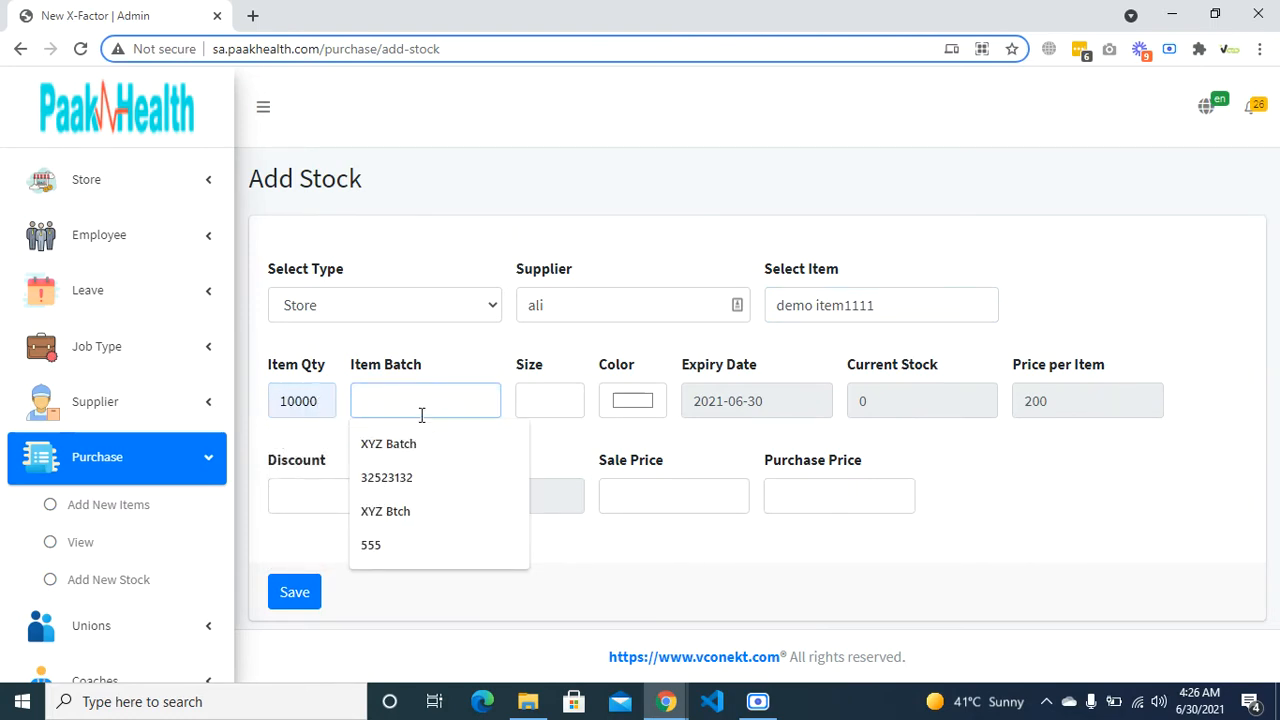
click(418, 442)
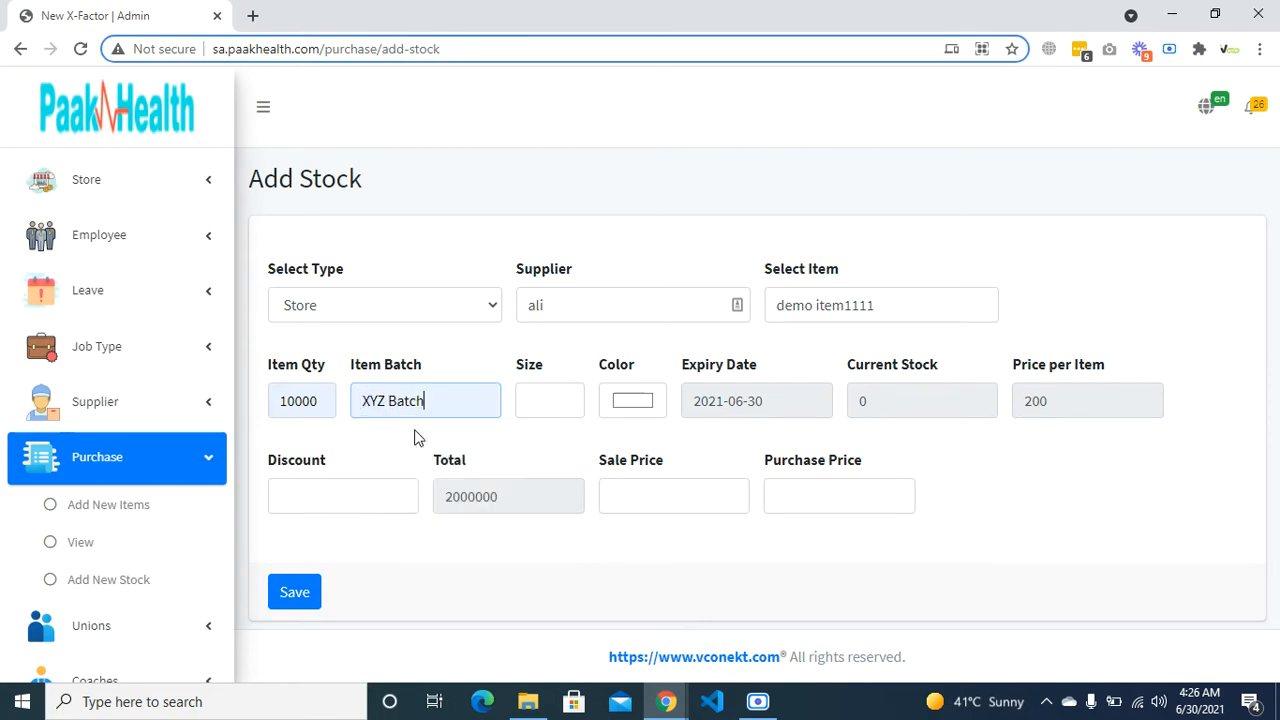
text(1111)
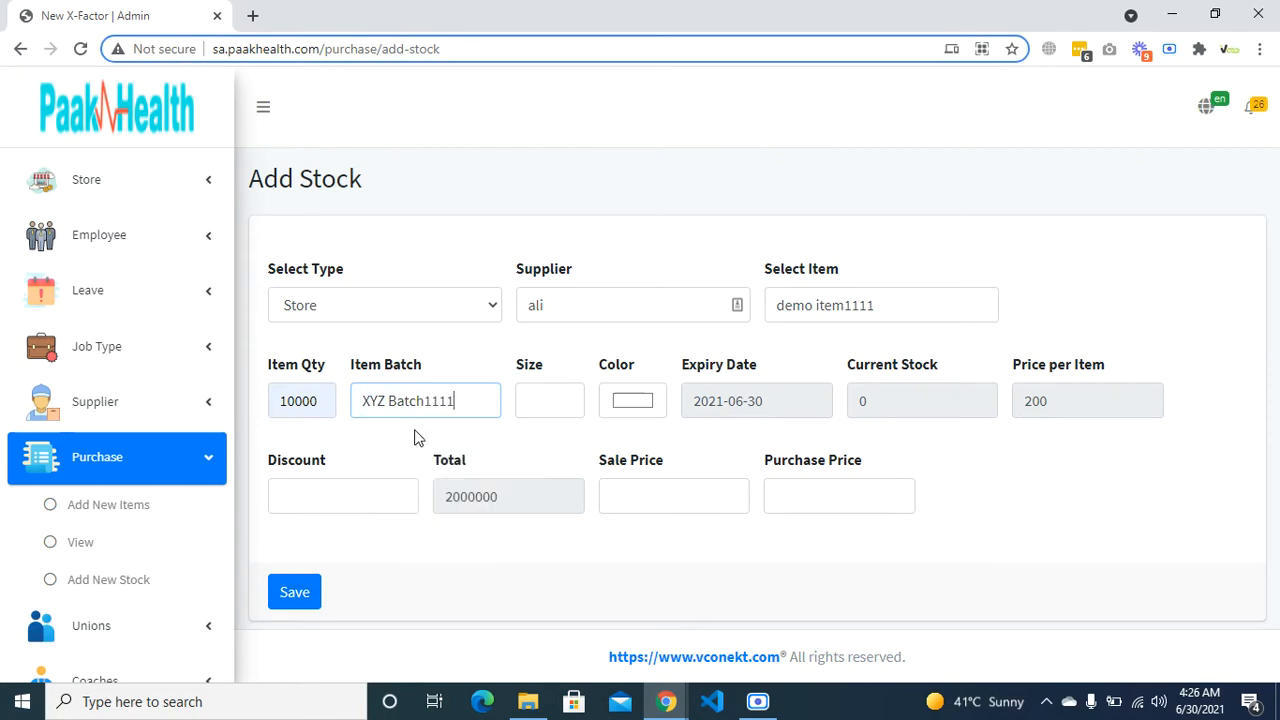
key(Tab)
text(24)
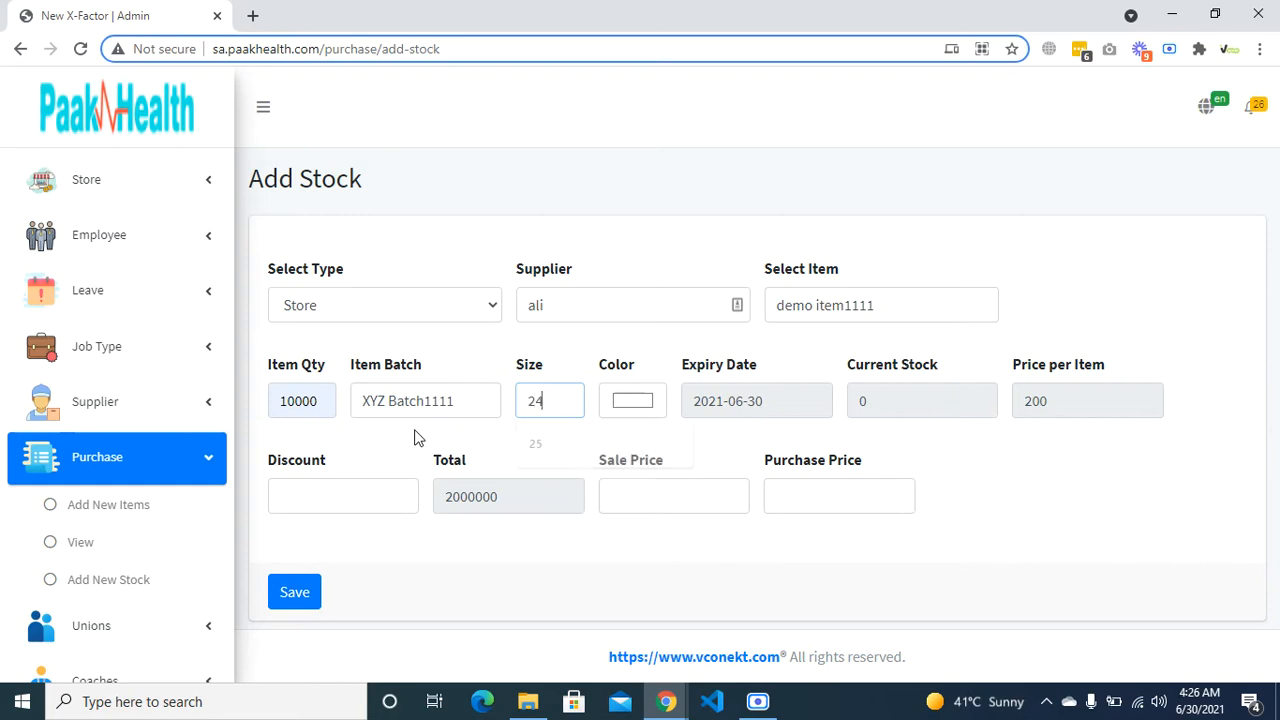
key(Tab)
click(622, 417)
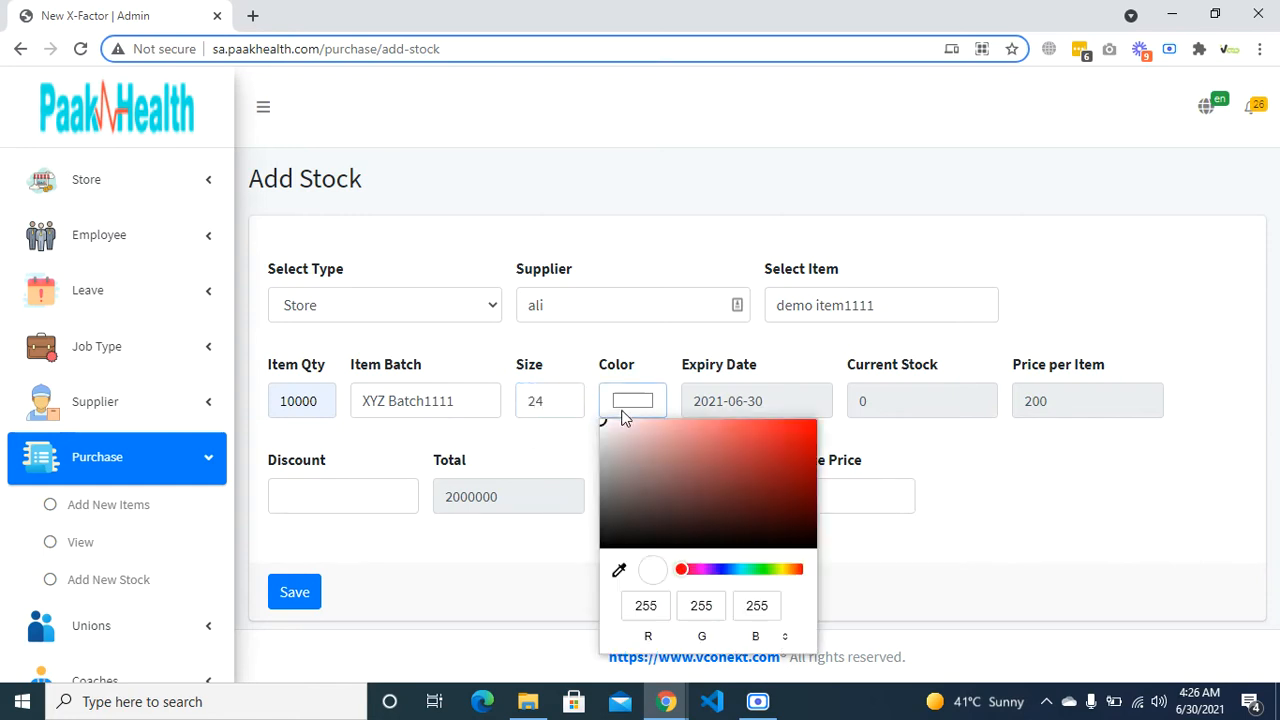
click(626, 477)
click(592, 432)
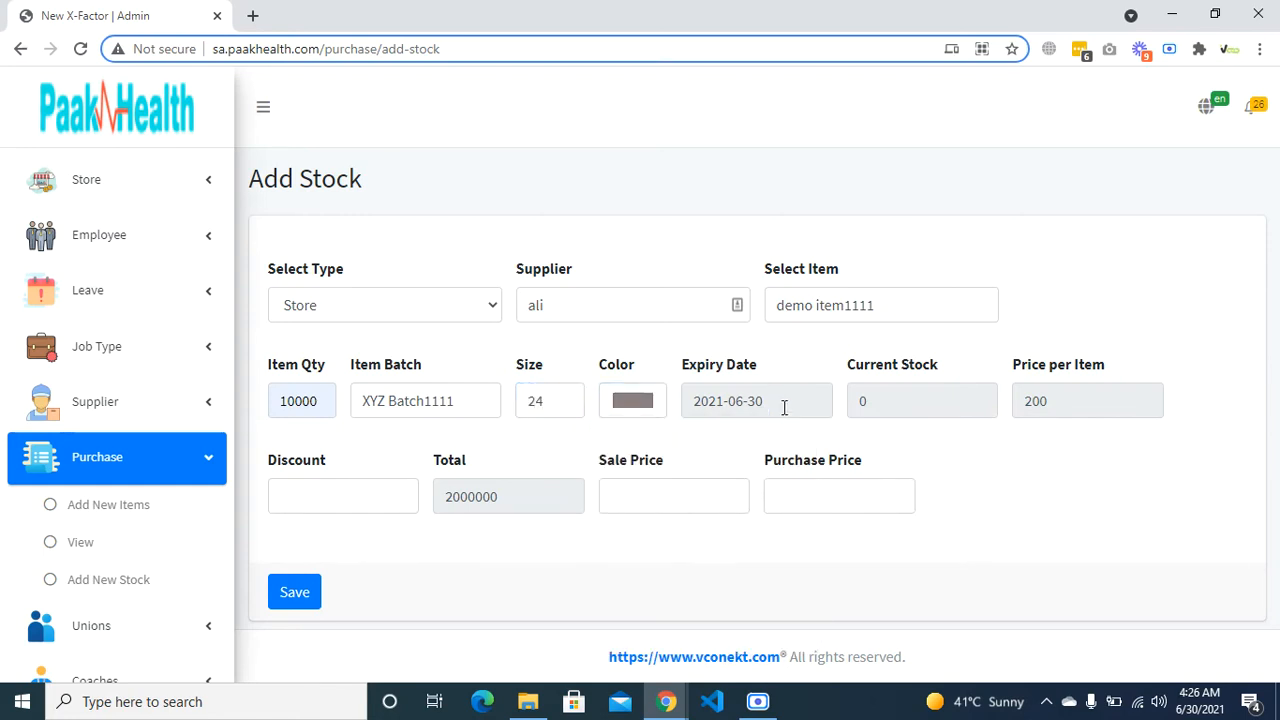
- Enter discount 1, sale price 200 and purchase price 180, then save the stock
click(906, 410)
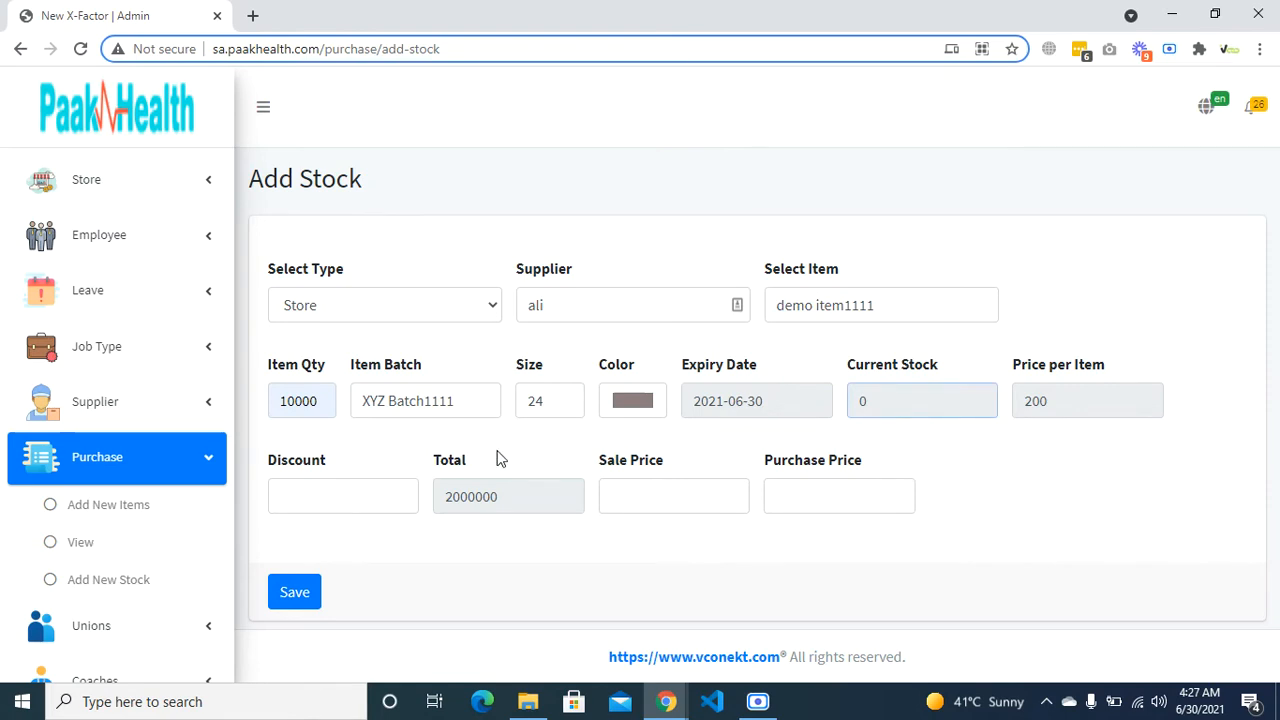
click(384, 490)
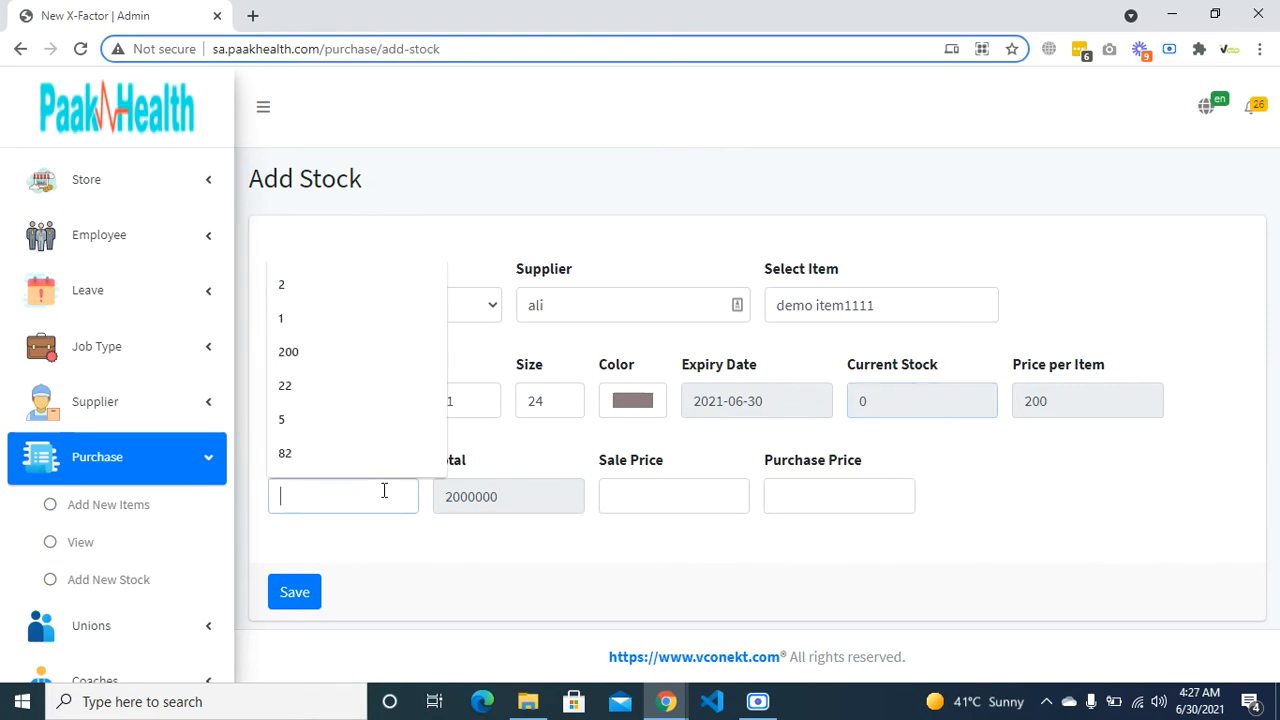
text(1)
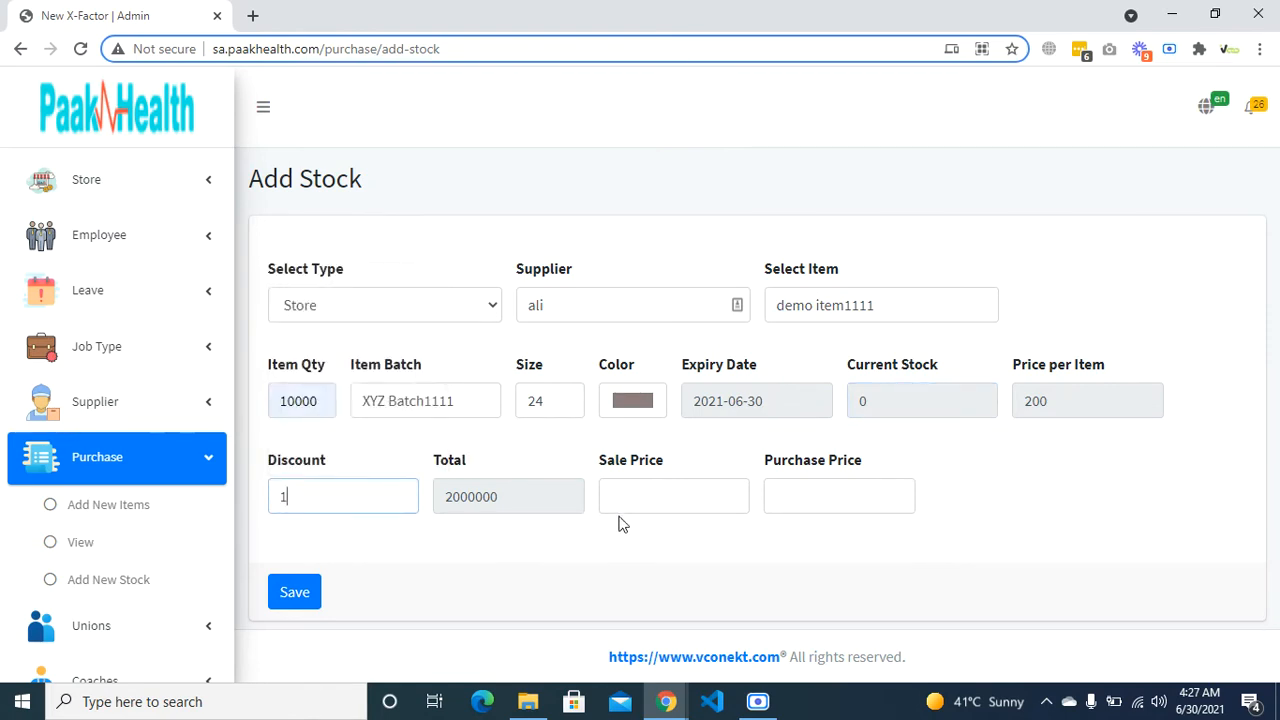
click(700, 498)
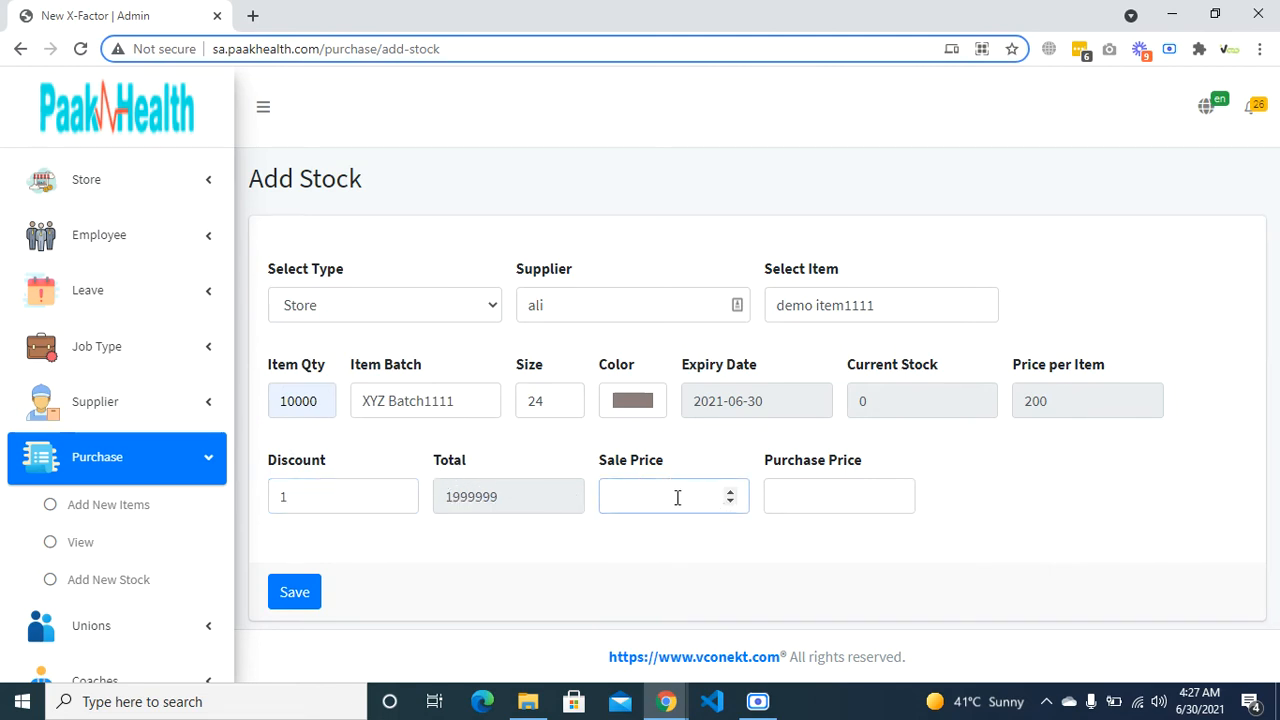
key(Tab)
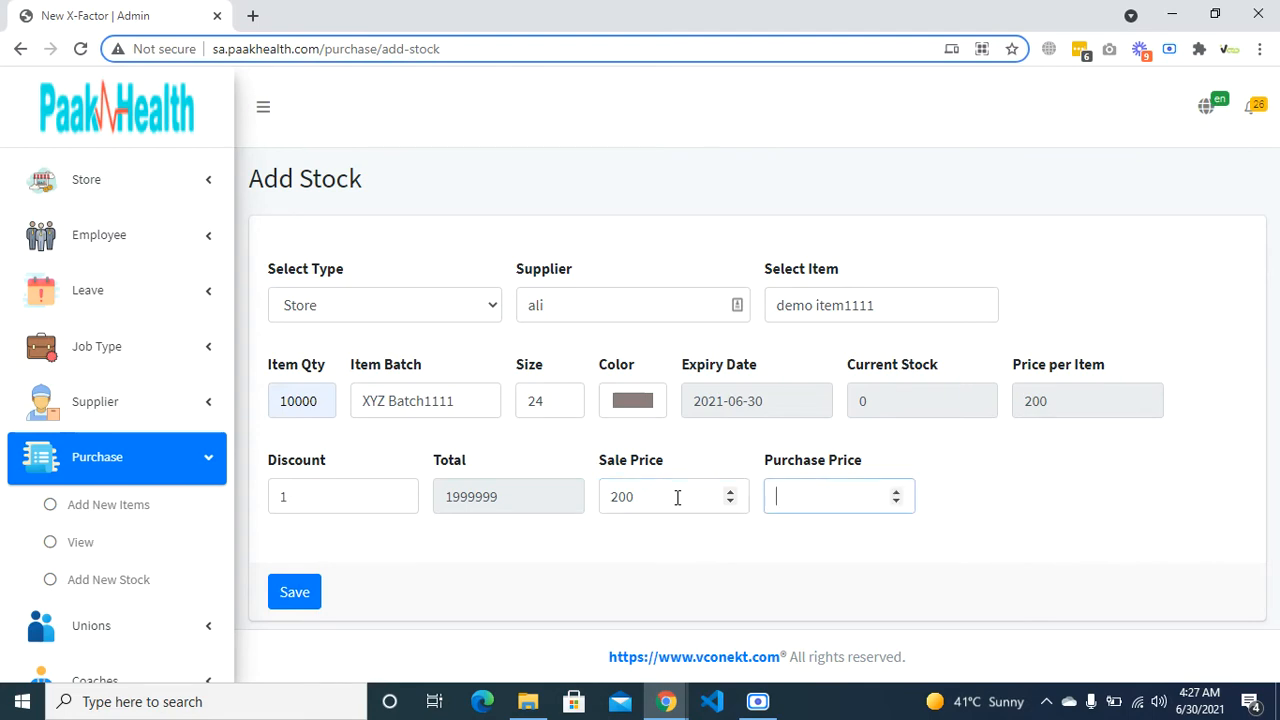
text(180)
click(295, 597)
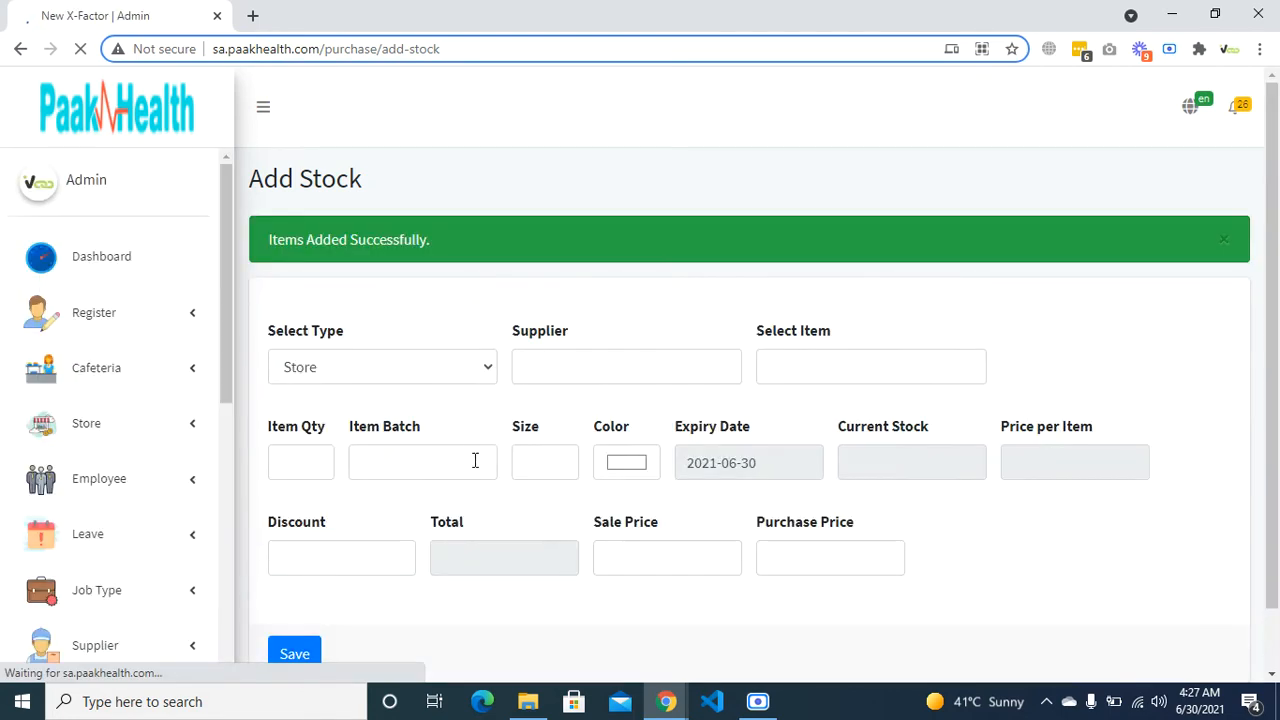
- Confirm demo item1111 lists 10000 units, then open the Store POS Add sales page
scroll(147, 587, down, 2)
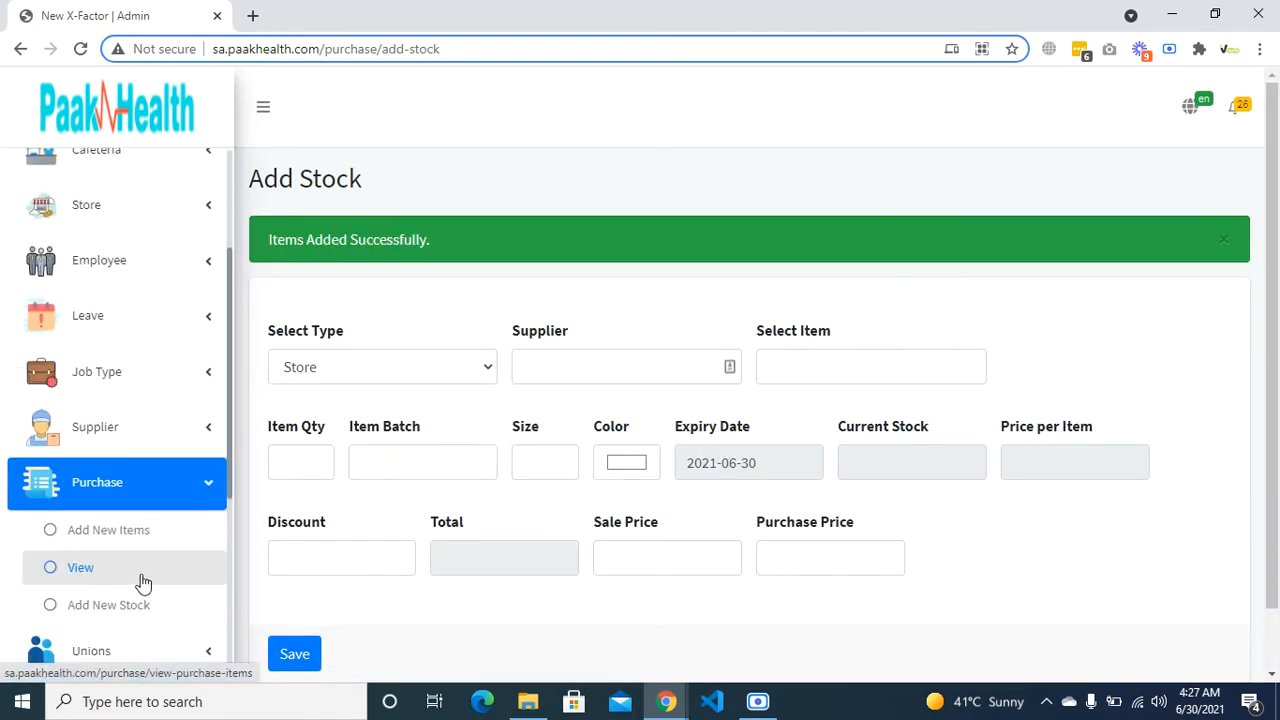
click(103, 570)
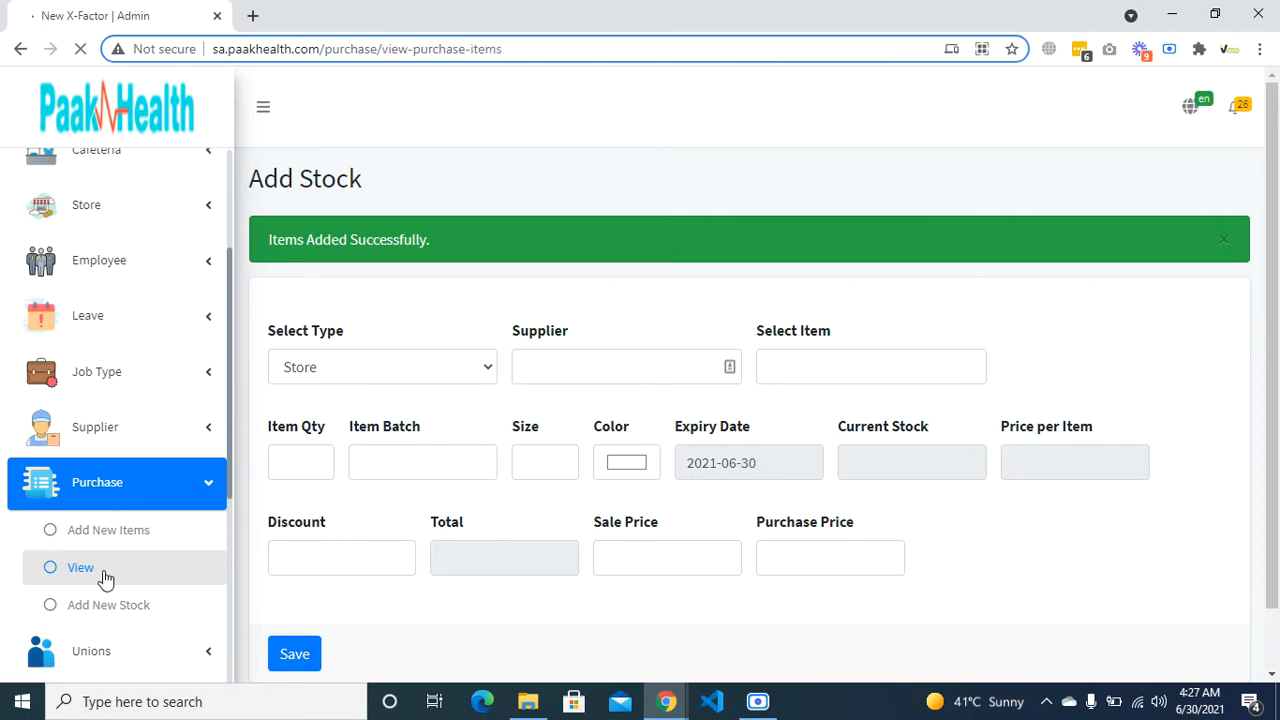
scroll(540, 600, down, 8)
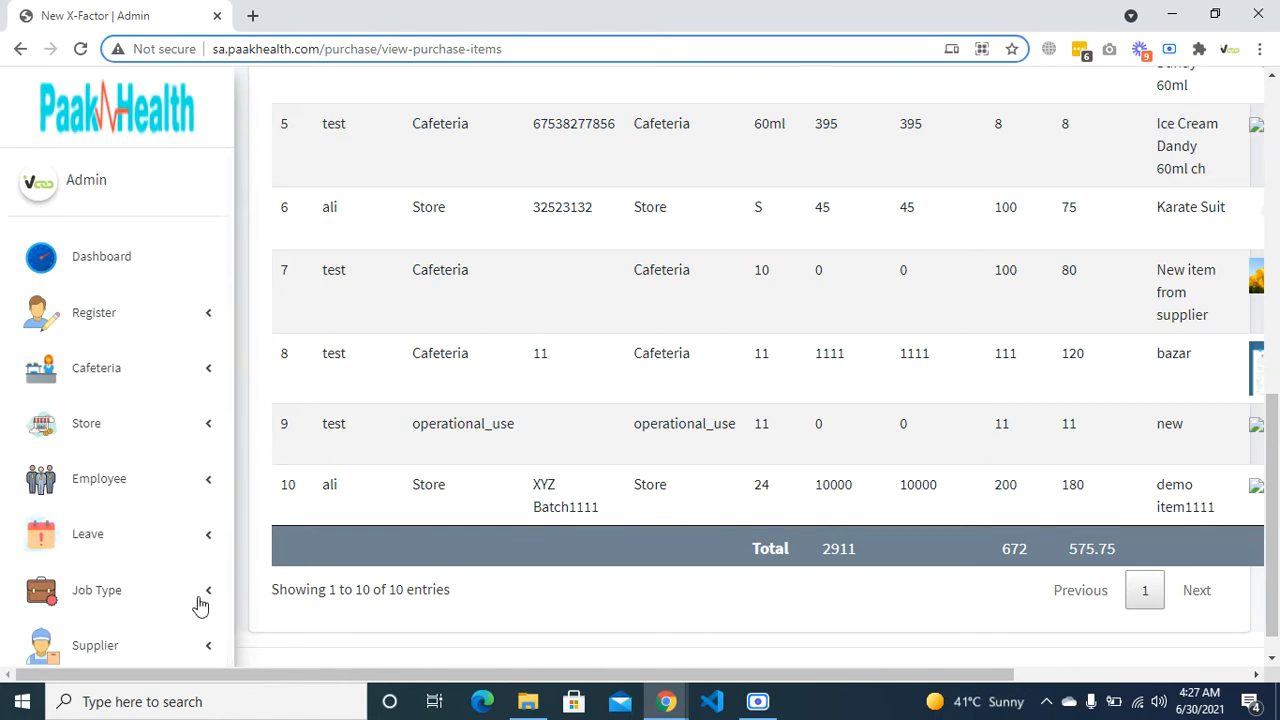
scroll(160, 603, down, 6)
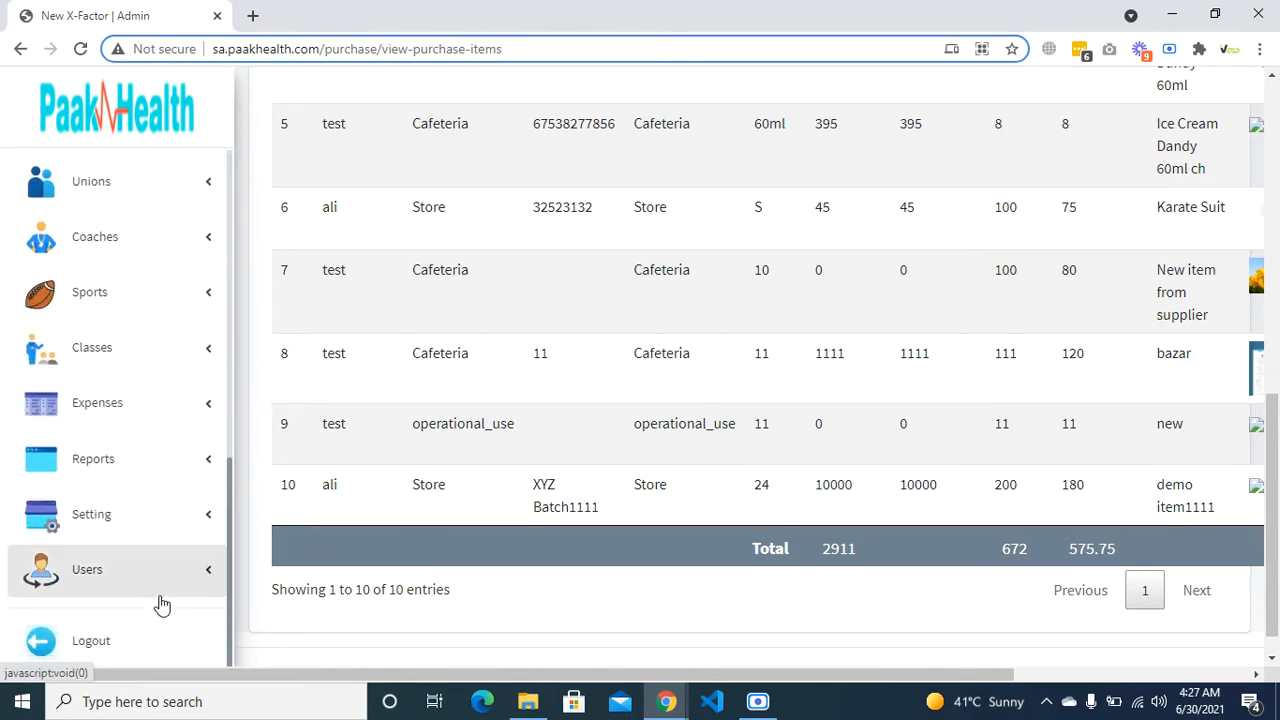
scroll(160, 605, up, 2)
scroll(160, 605, down, 2)
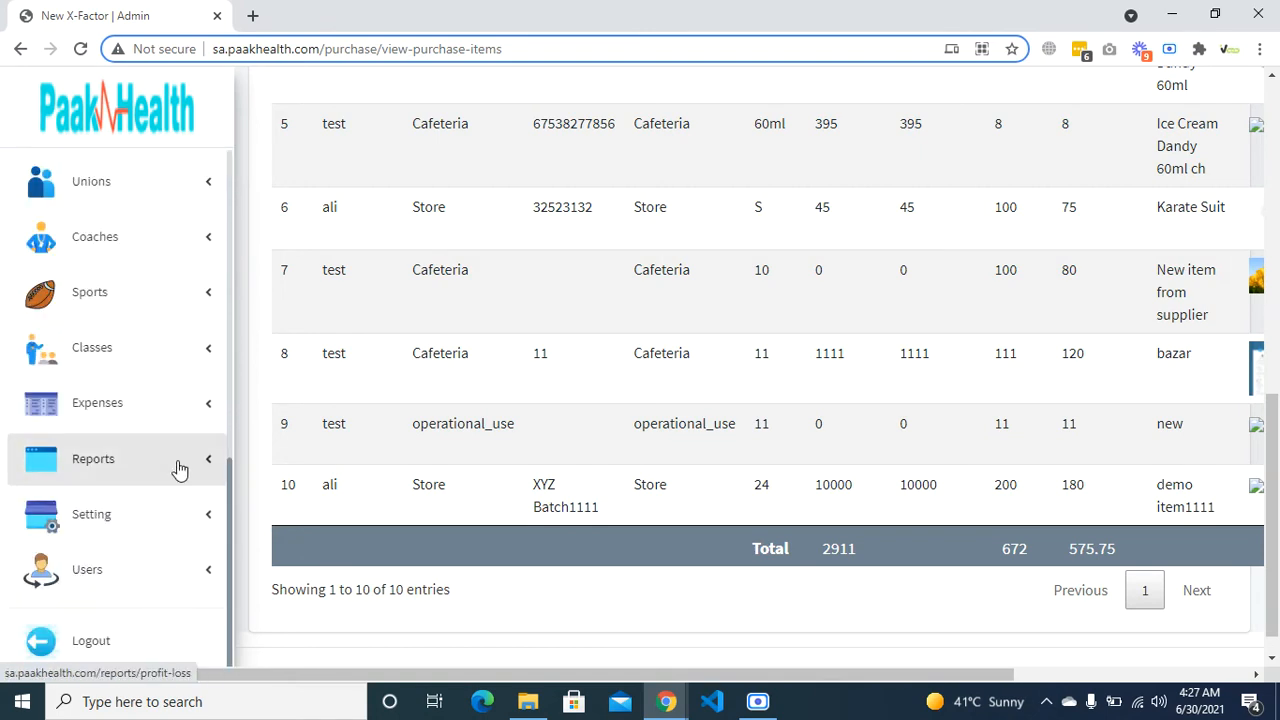
scroll(157, 543, up, 3)
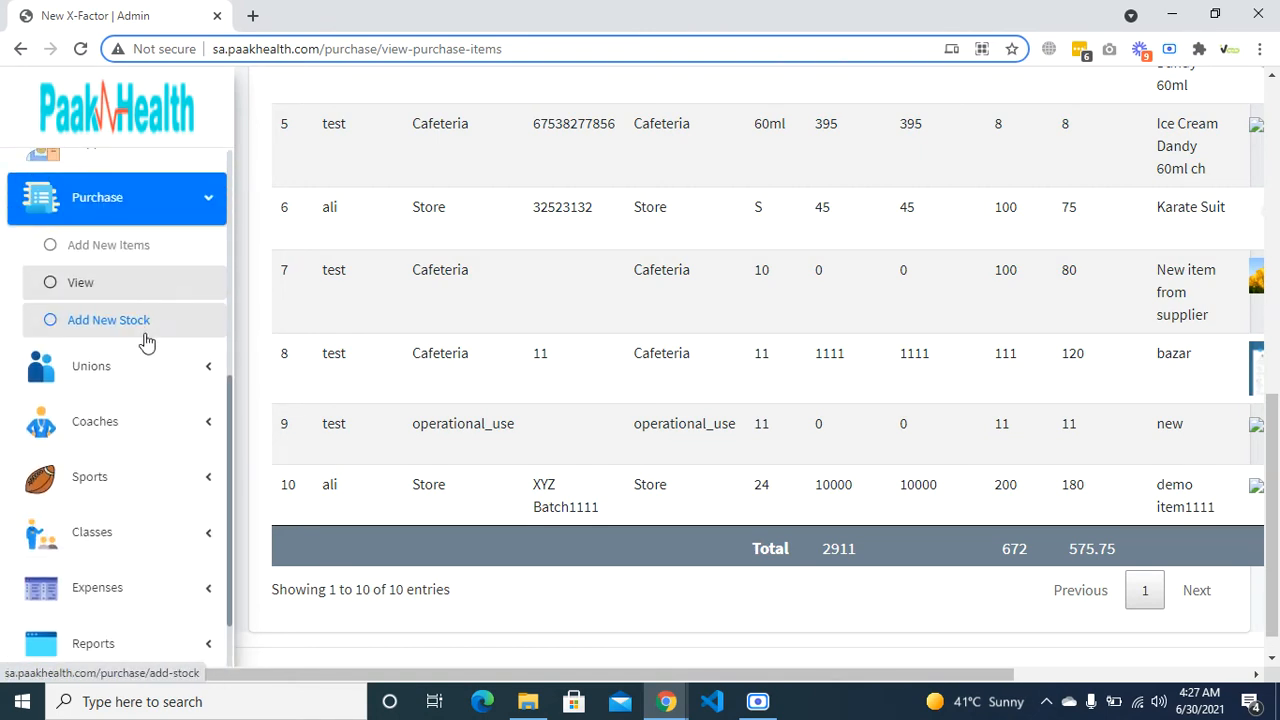
scroll(154, 380, up, 2)
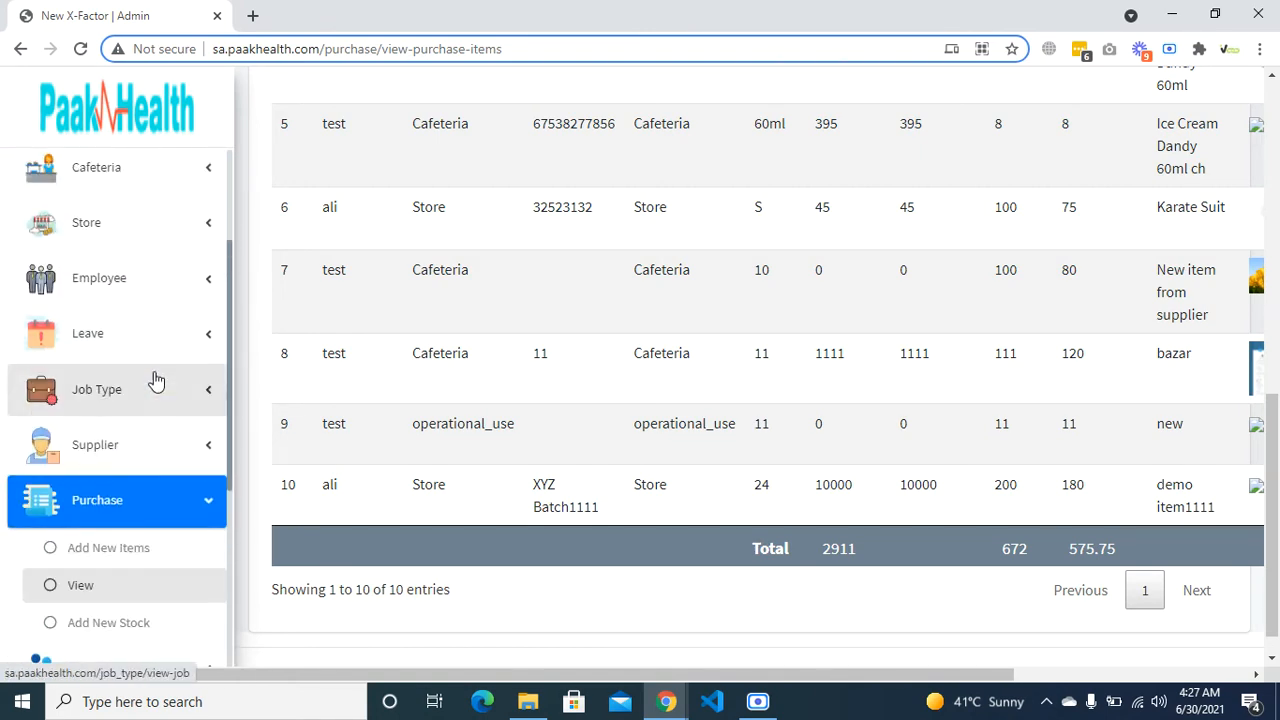
scroll(135, 305, up, 2)
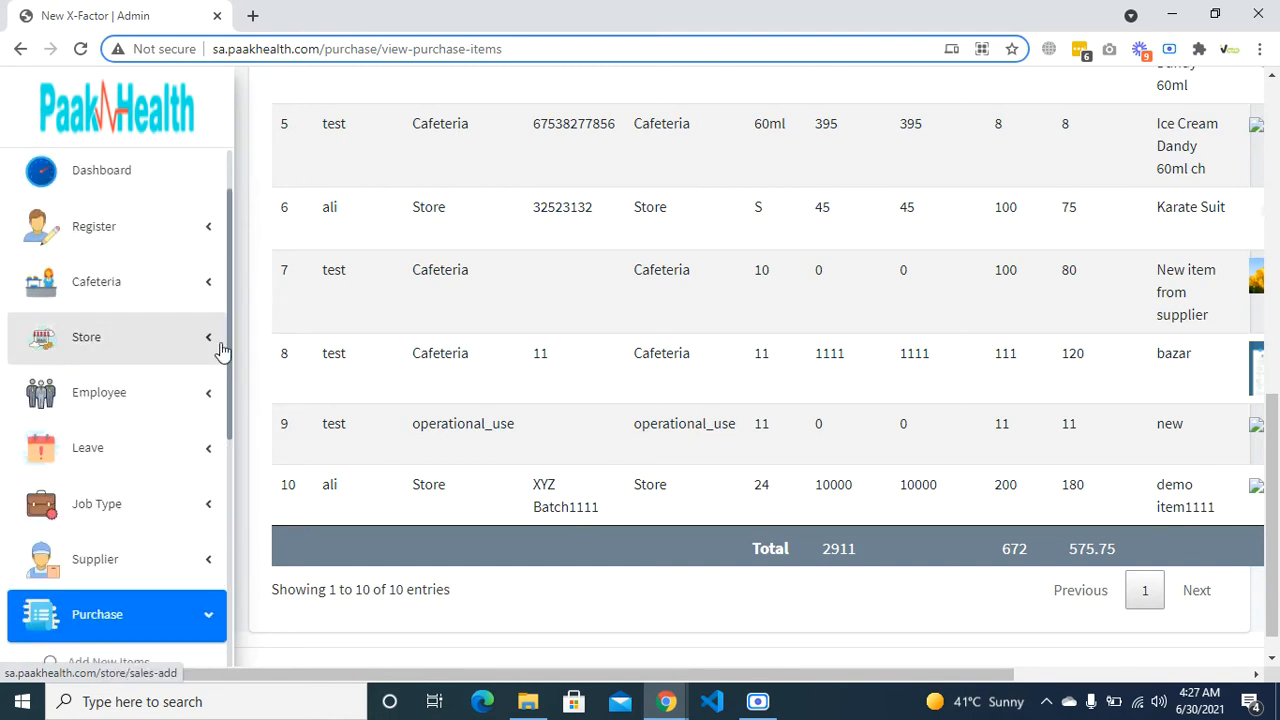
click(214, 349)
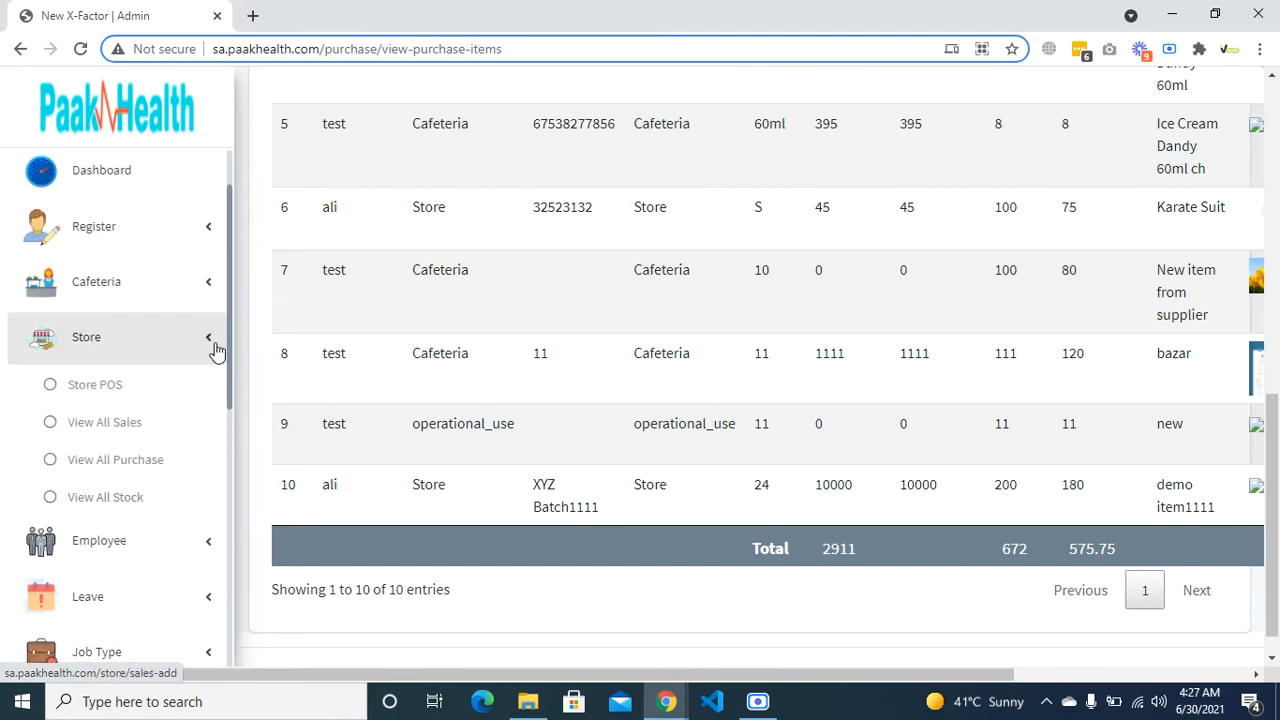
click(120, 402)
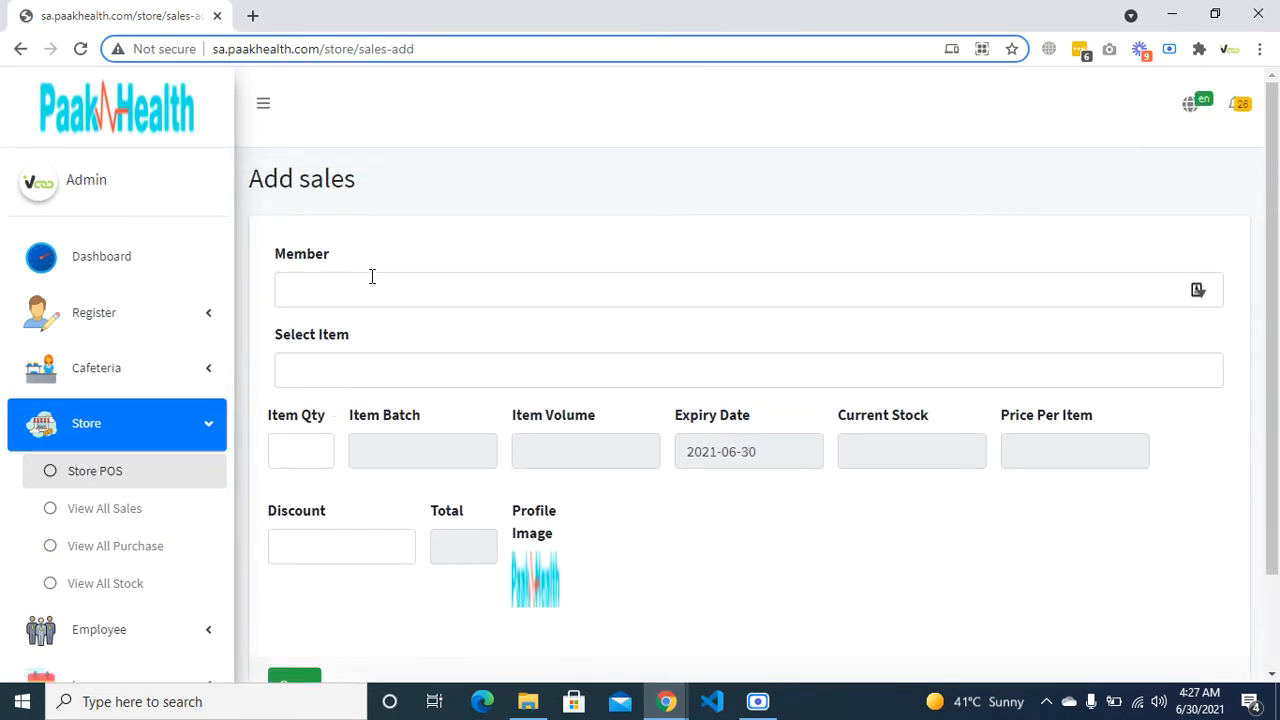
- Select the buying member and demo item1111 for the sale
click(371, 276)
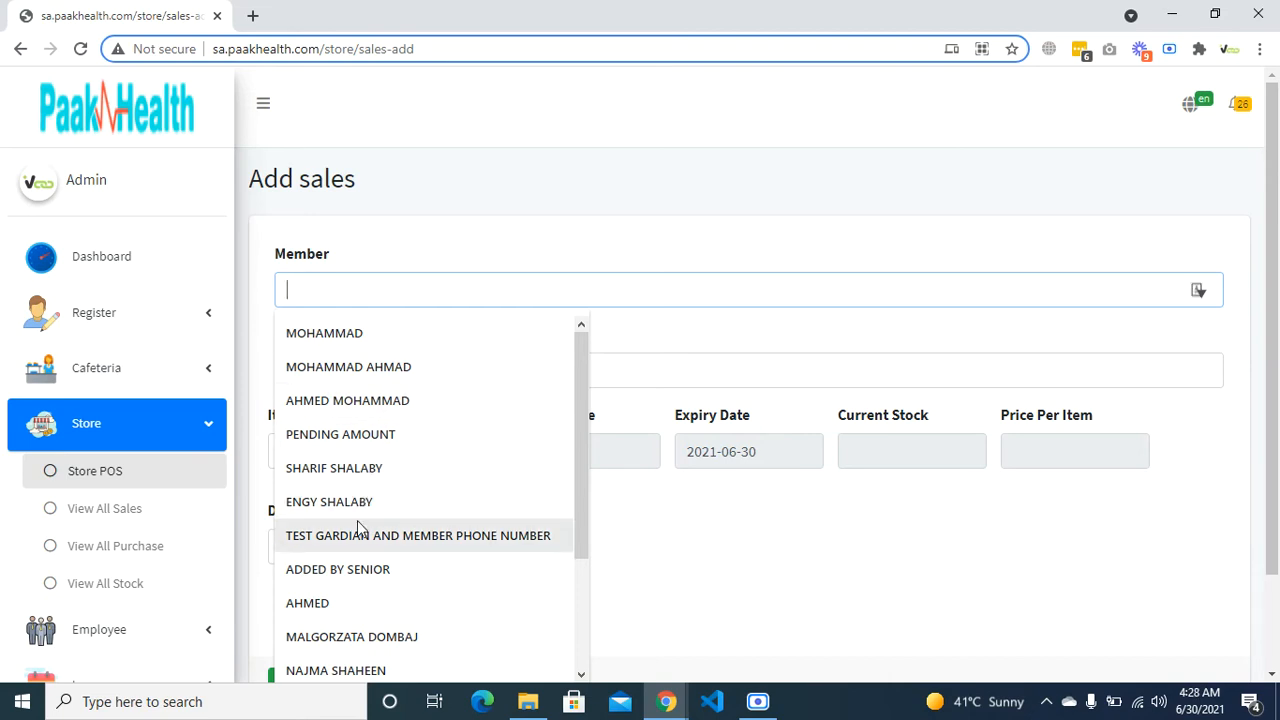
click(344, 604)
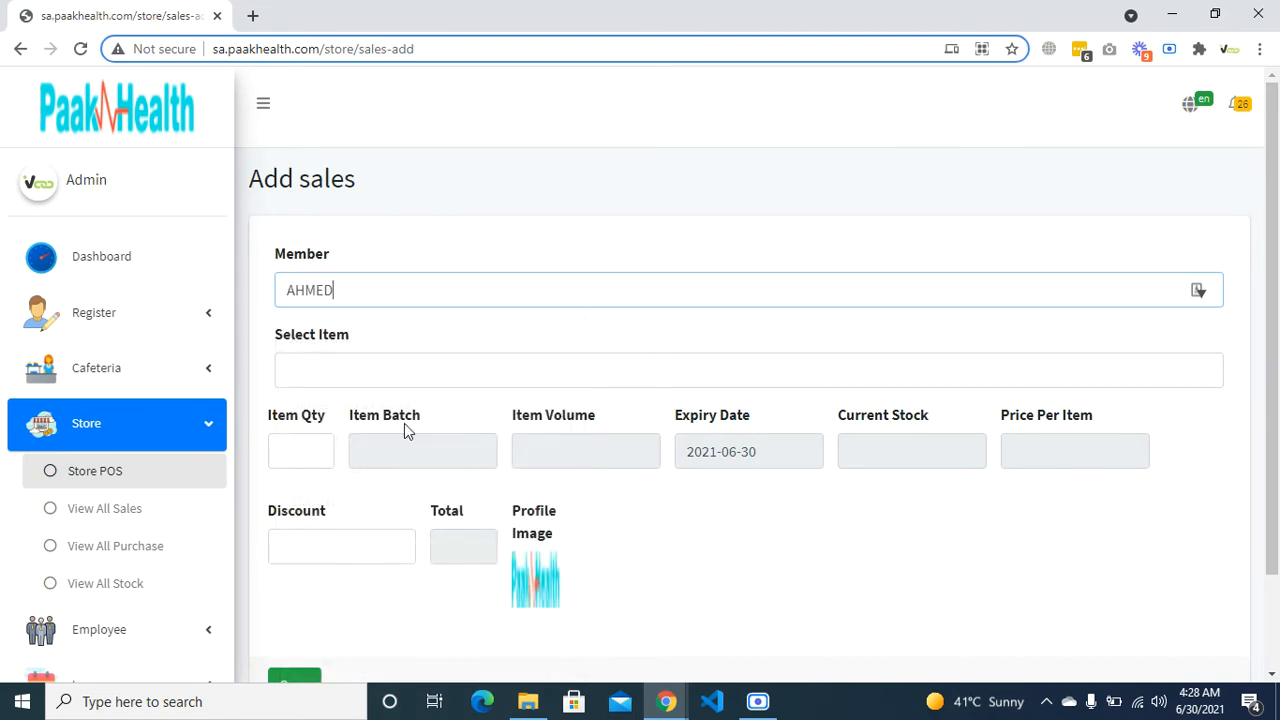
click(431, 372)
click(394, 330)
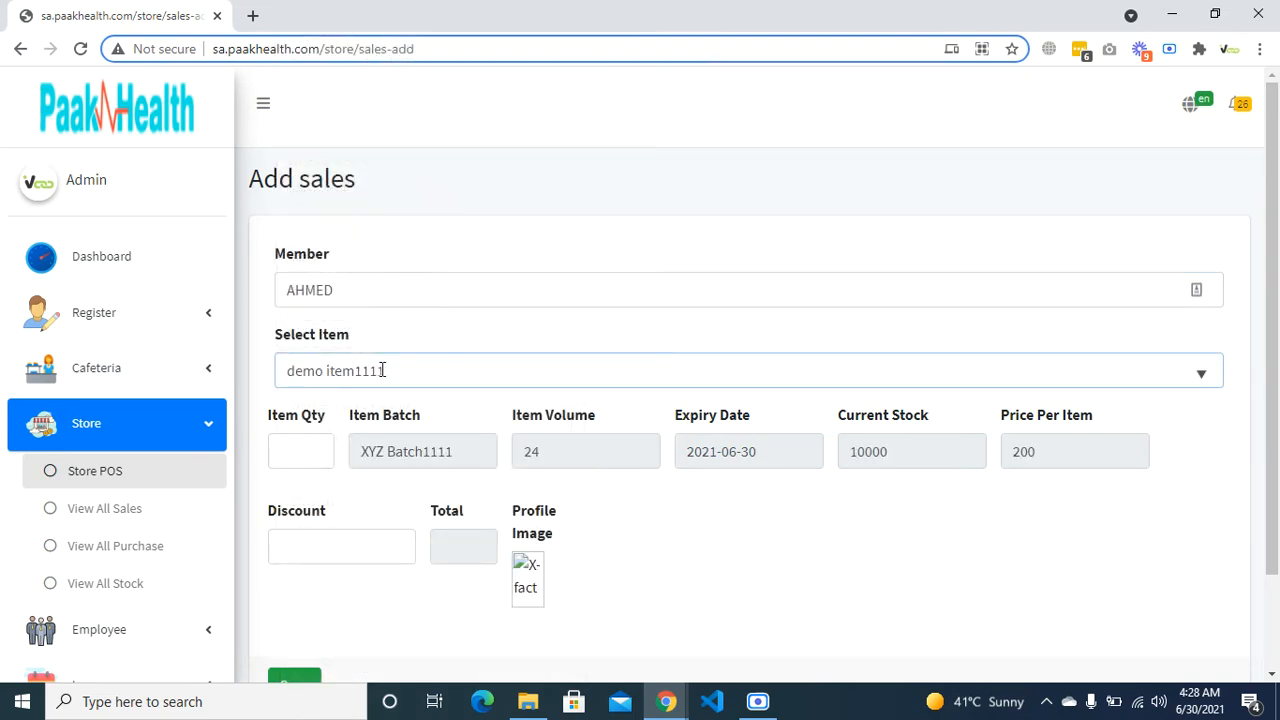
- Set quantity 2 and discount 2, then save the sale totalling 398
click(292, 454)
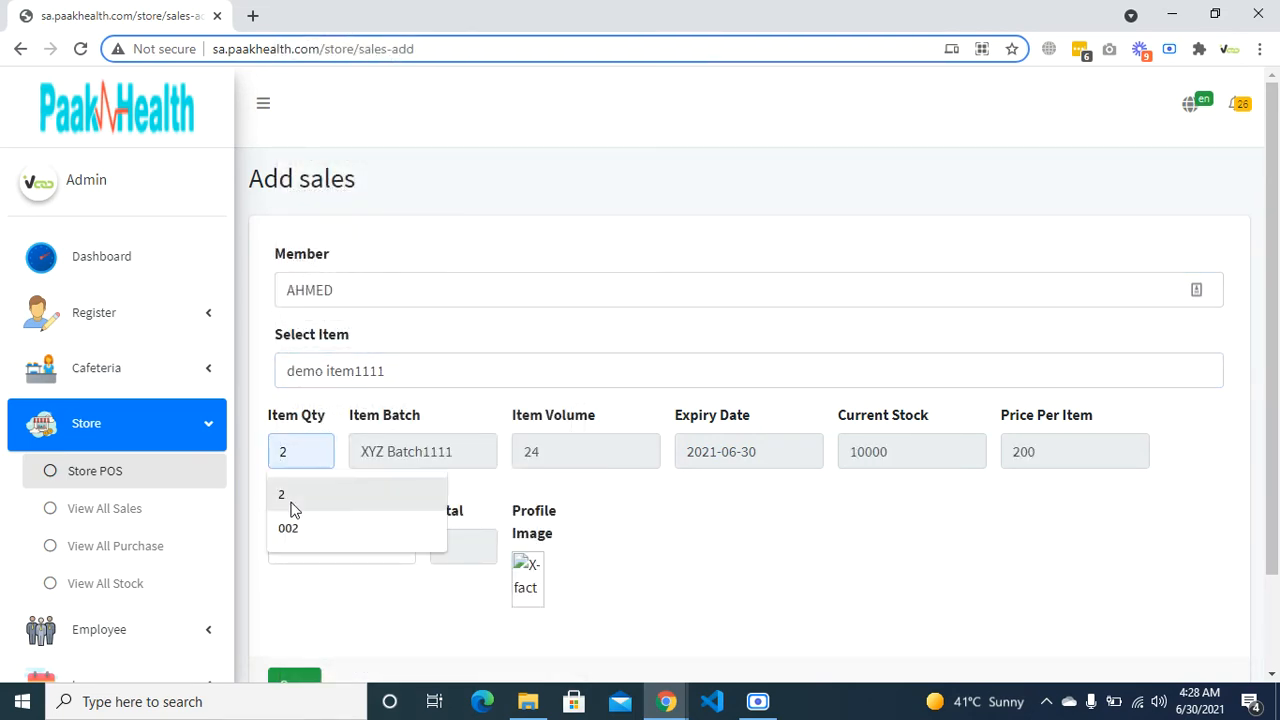
click(294, 494)
click(307, 561)
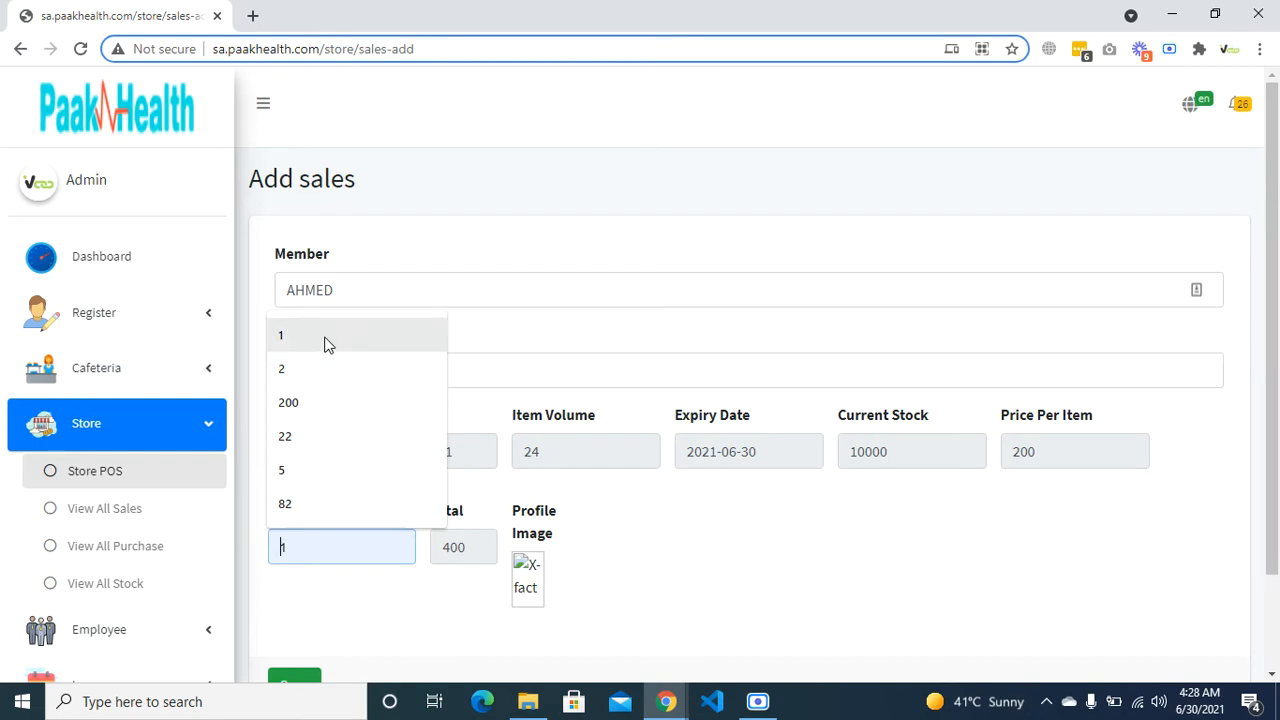
click(323, 370)
scroll(322, 595, down, 1)
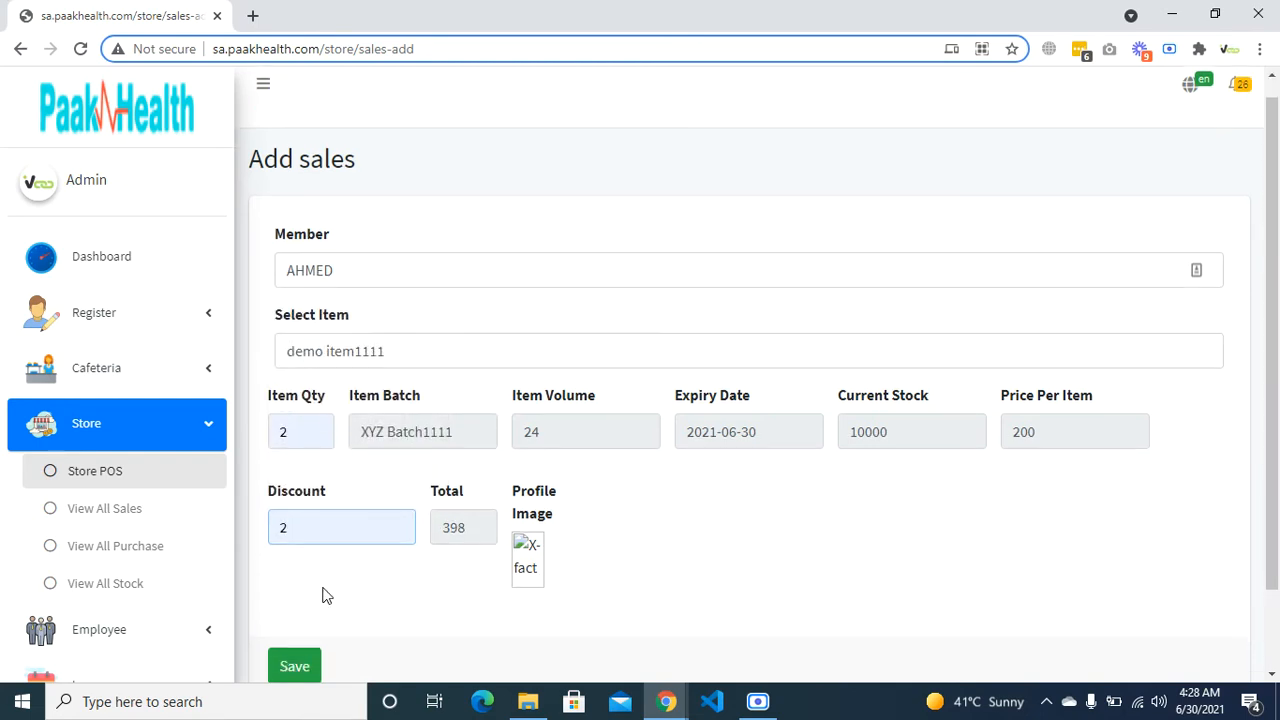
scroll(322, 595, down, 1)
click(318, 588)
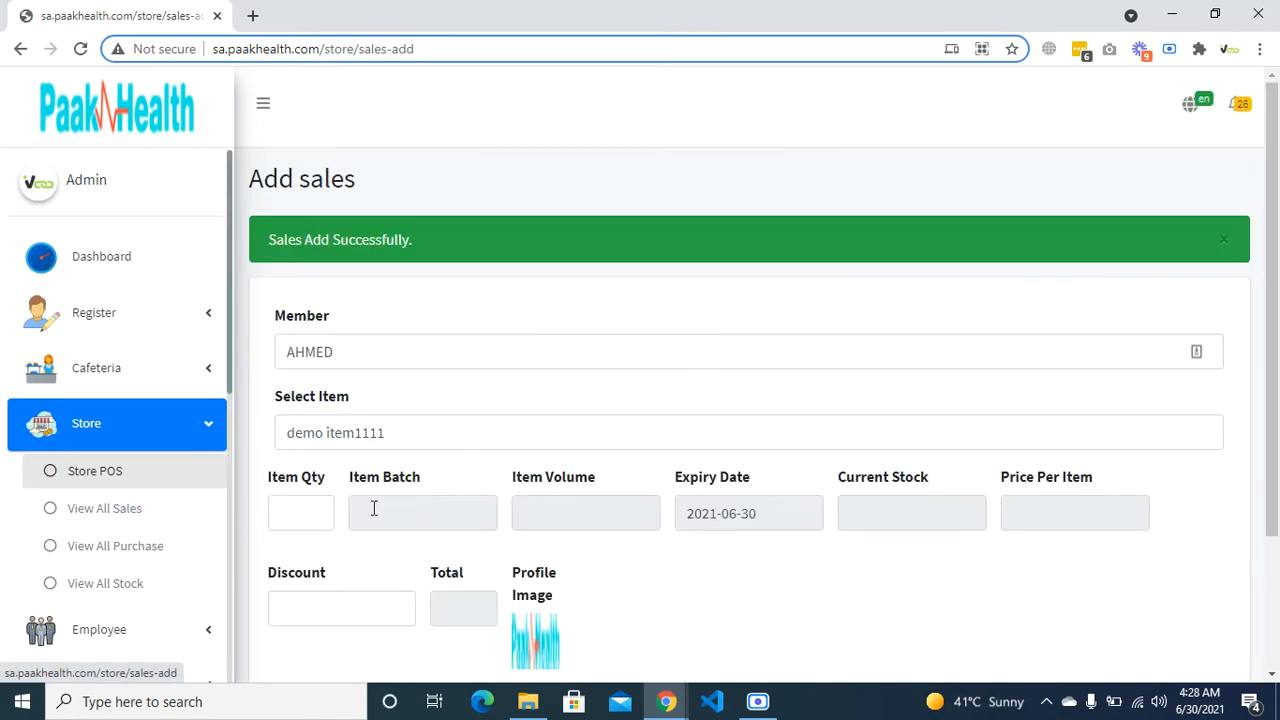
scroll(372, 509, down, 2)
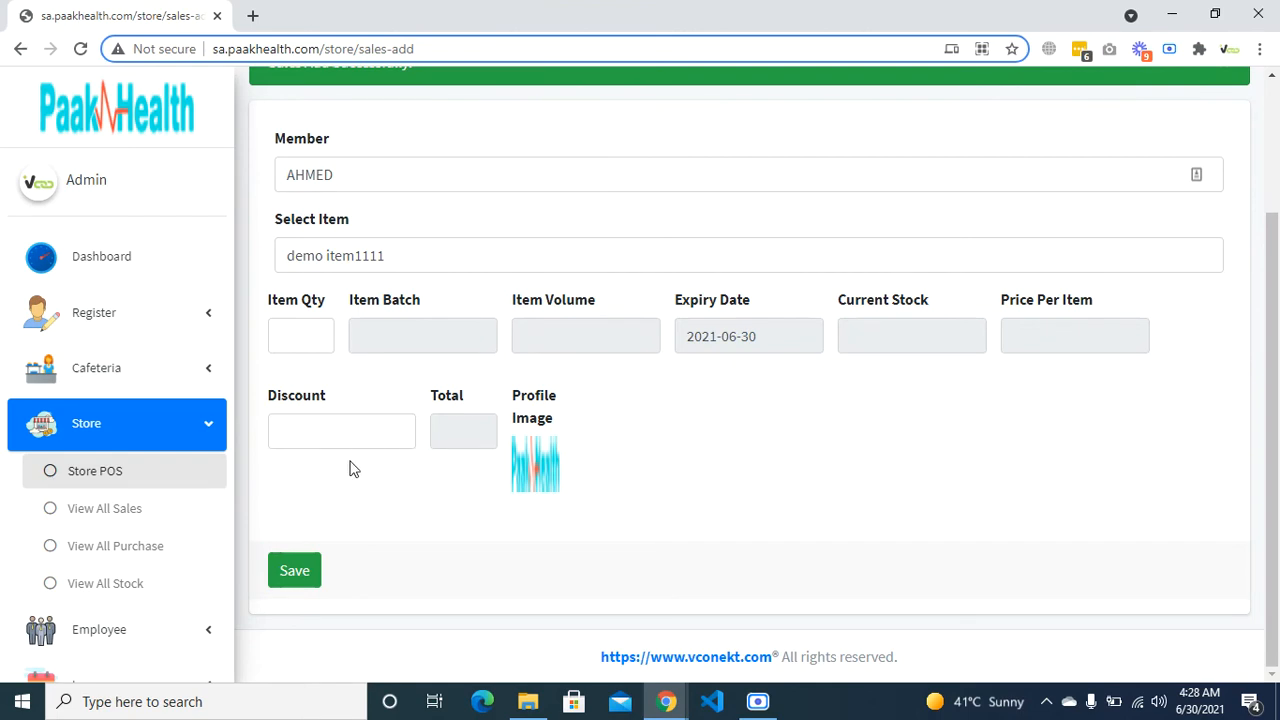
- Review the new sale in the sales list, then mark demo item1111's quantity 9998 among purchases
click(127, 514)
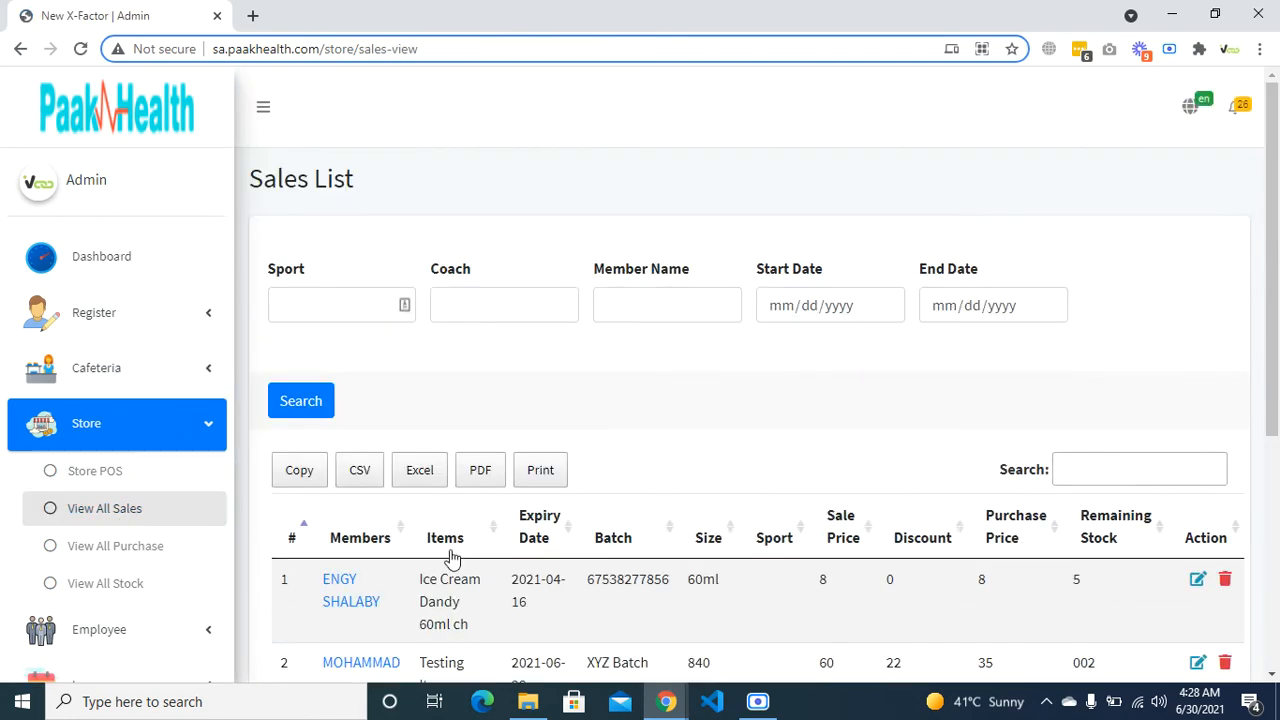
scroll(449, 480, down, 5)
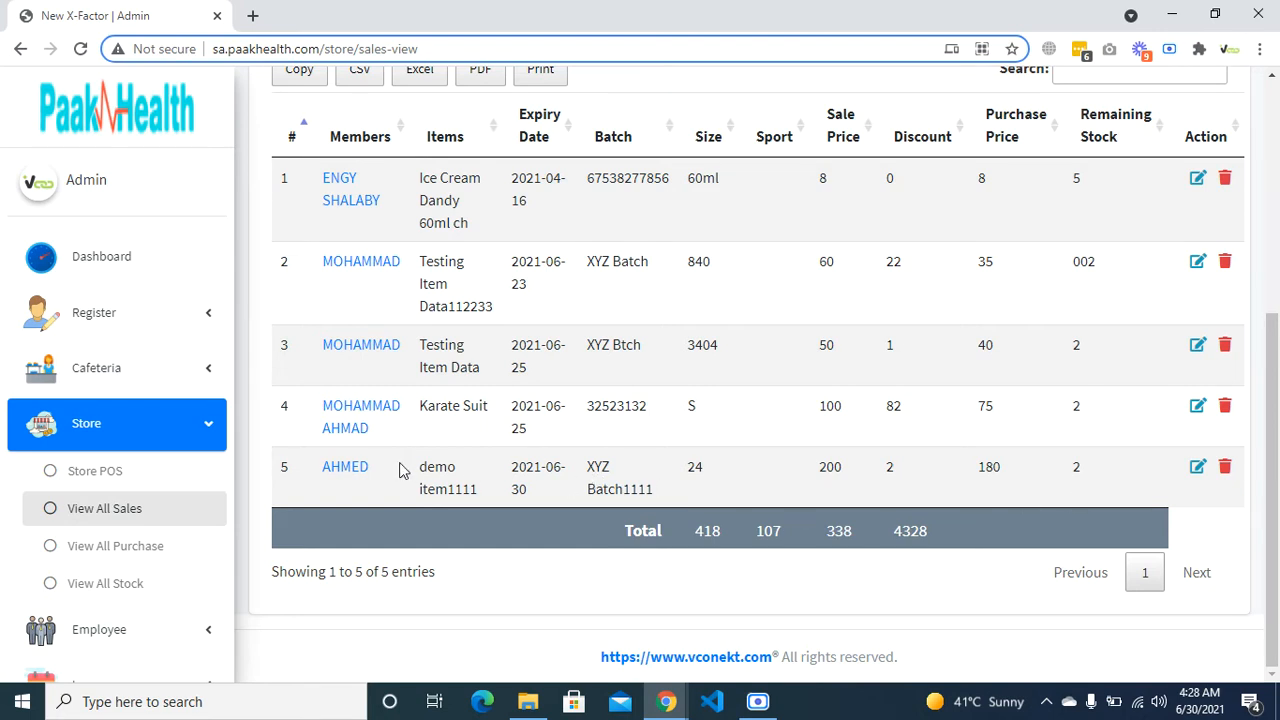
click(138, 551)
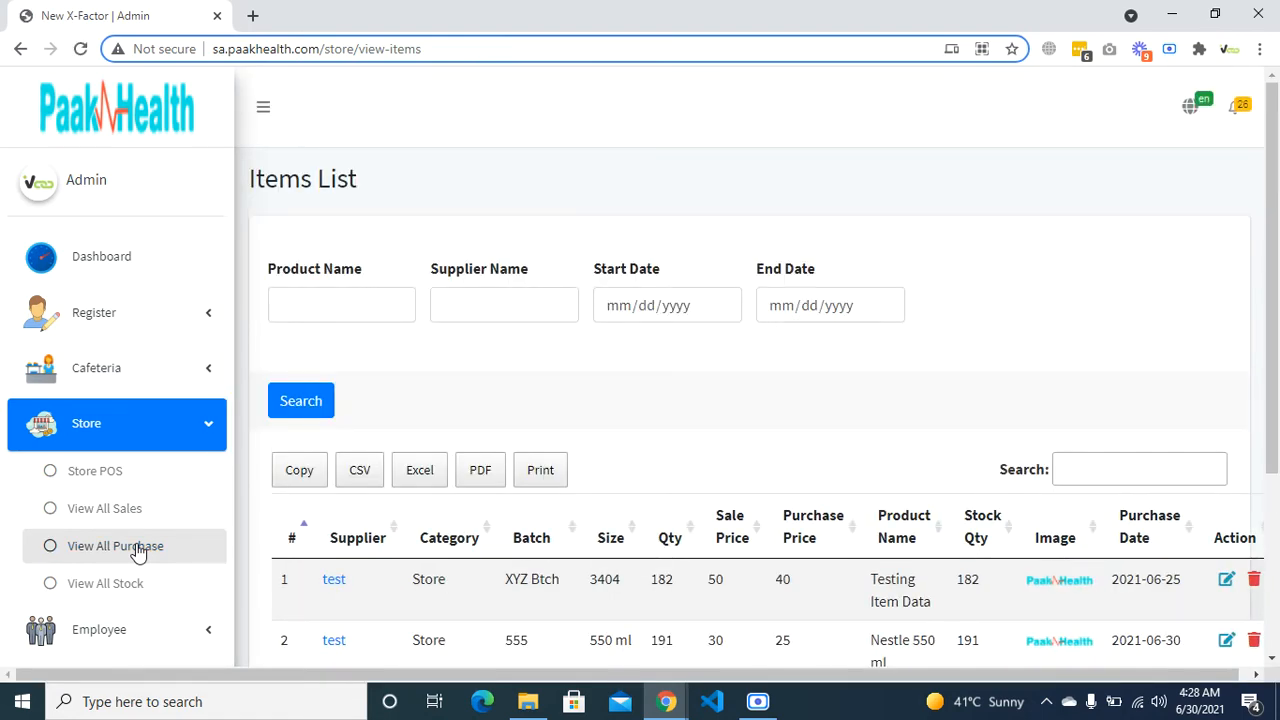
scroll(588, 524, down, 3)
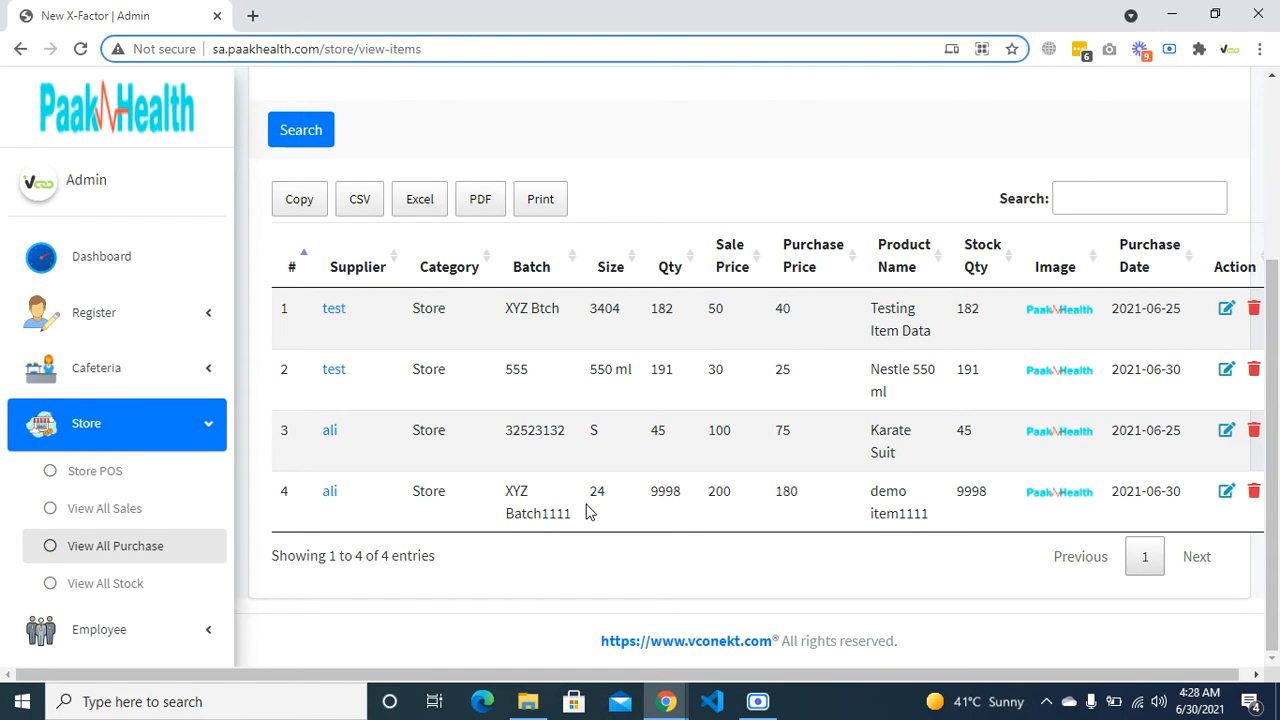
scroll(588, 512, right, 1)
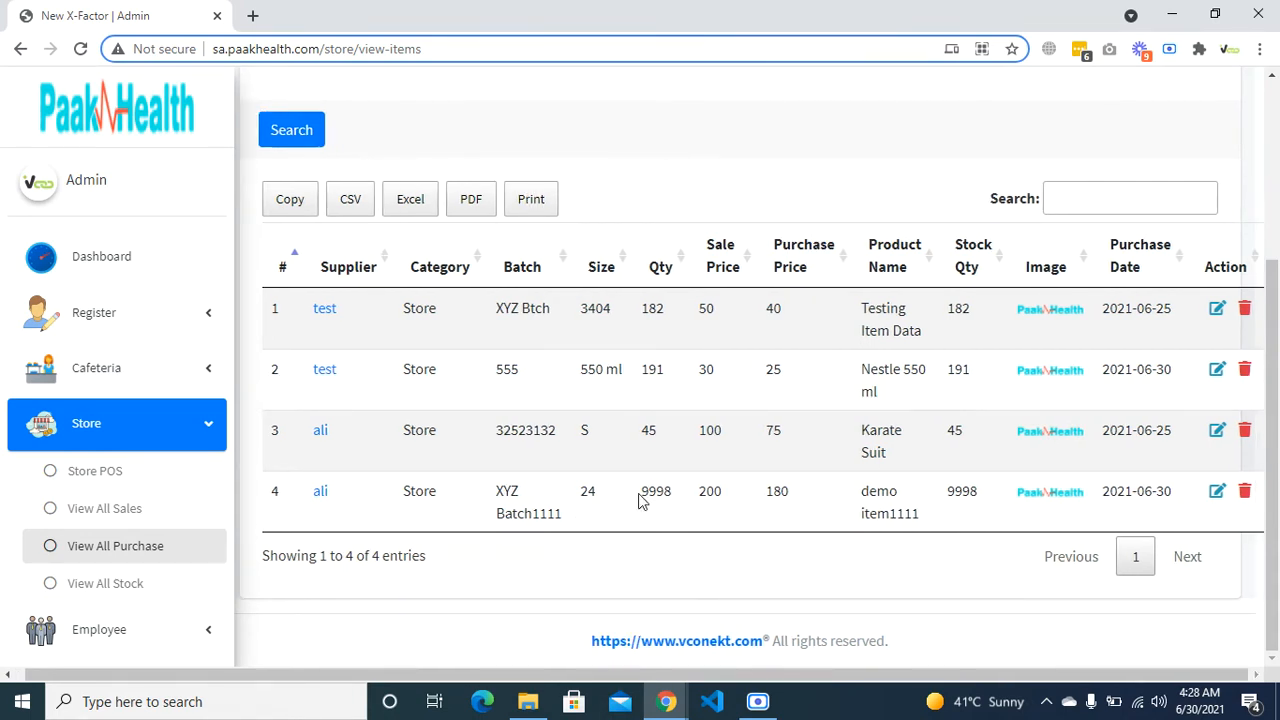
drag(641, 491, 671, 491)
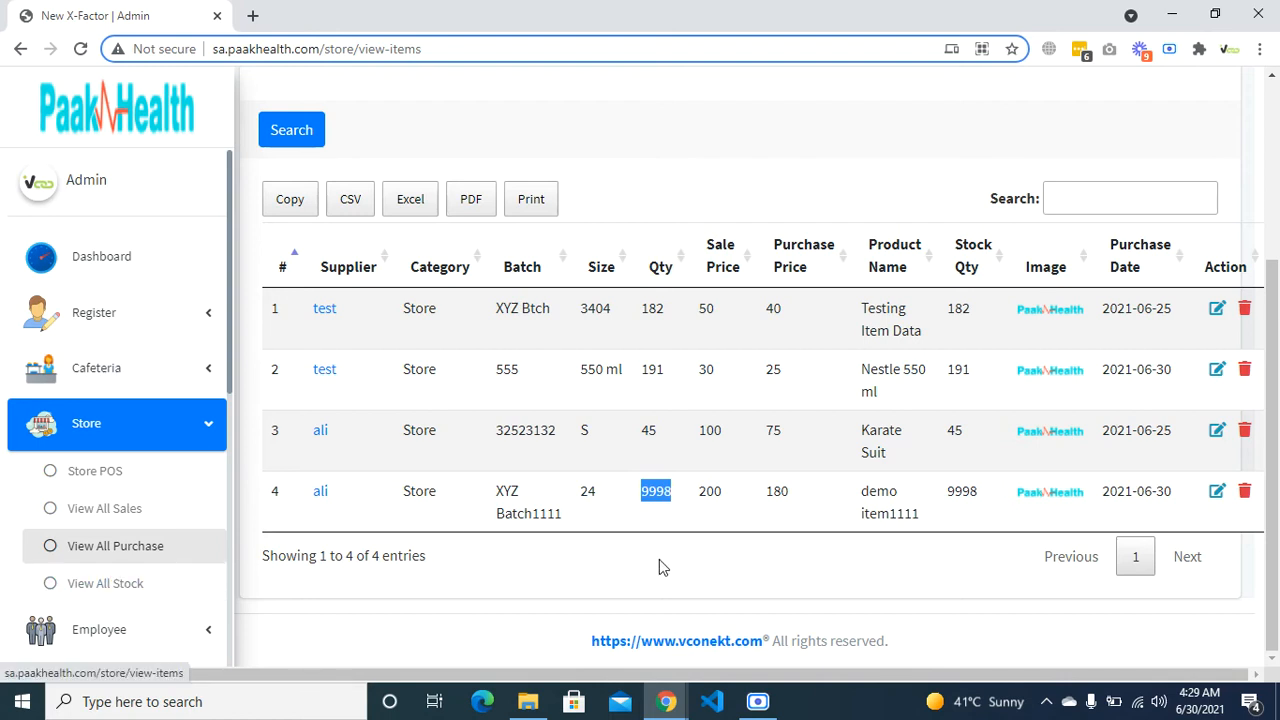
- Go from the purchase section to the stock Items List
scroll(90, 510, down, 2)
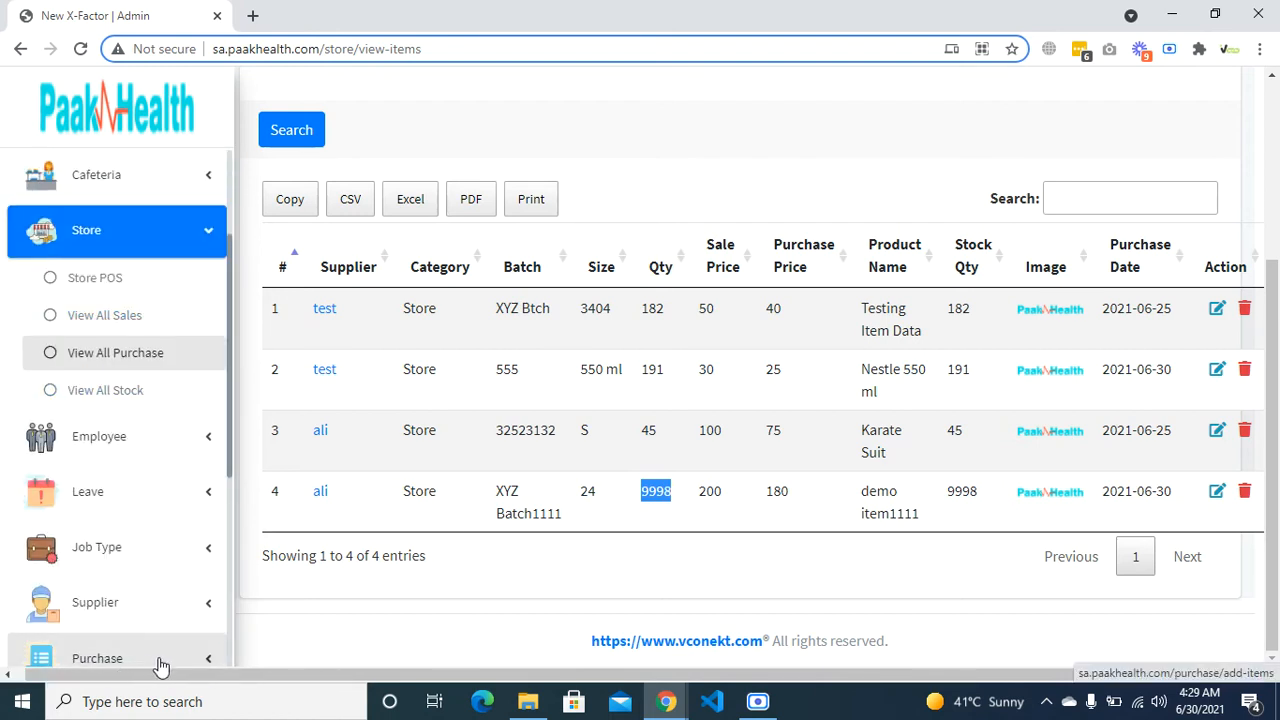
scroll(140, 360, down, 2)
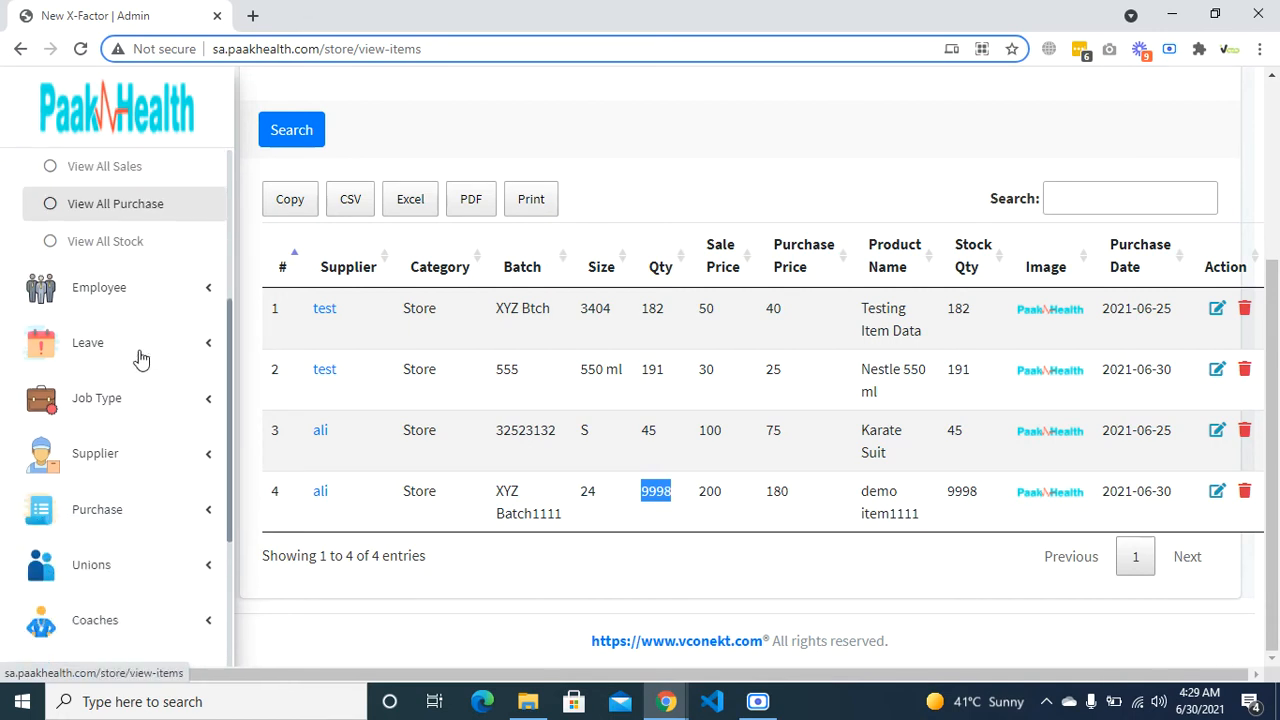
click(161, 523)
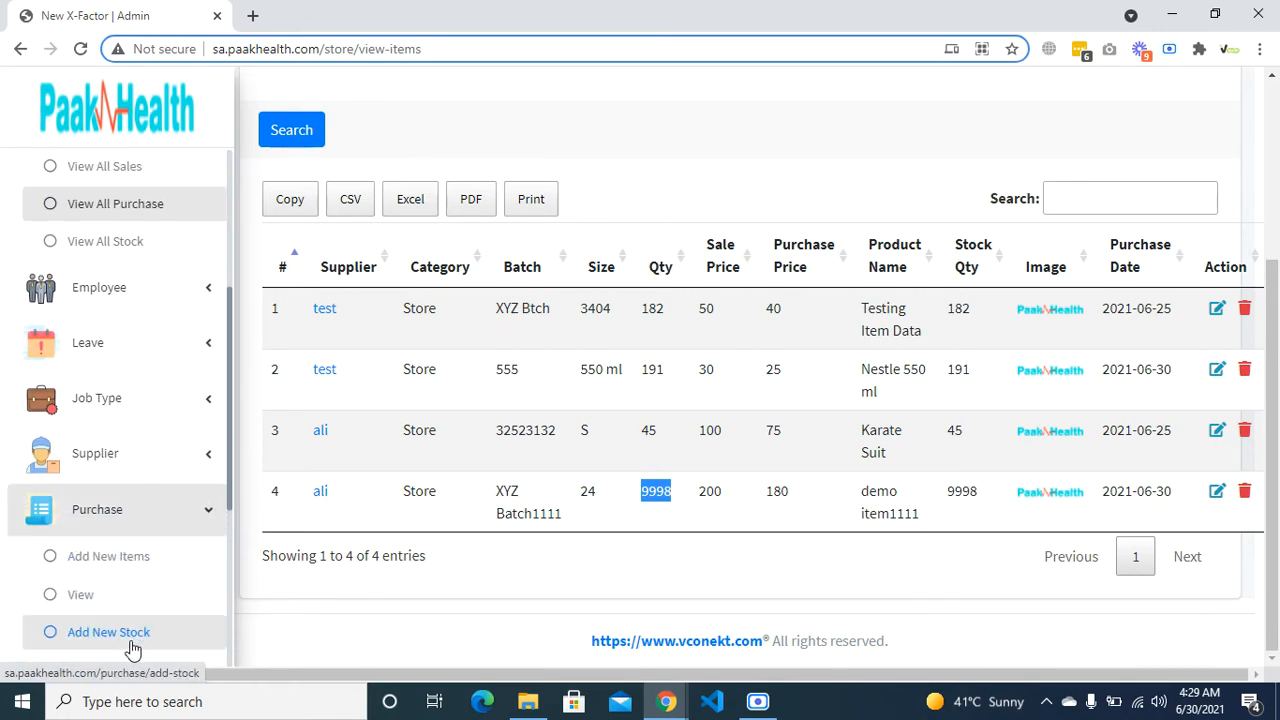
scroll(149, 600, up, 3)
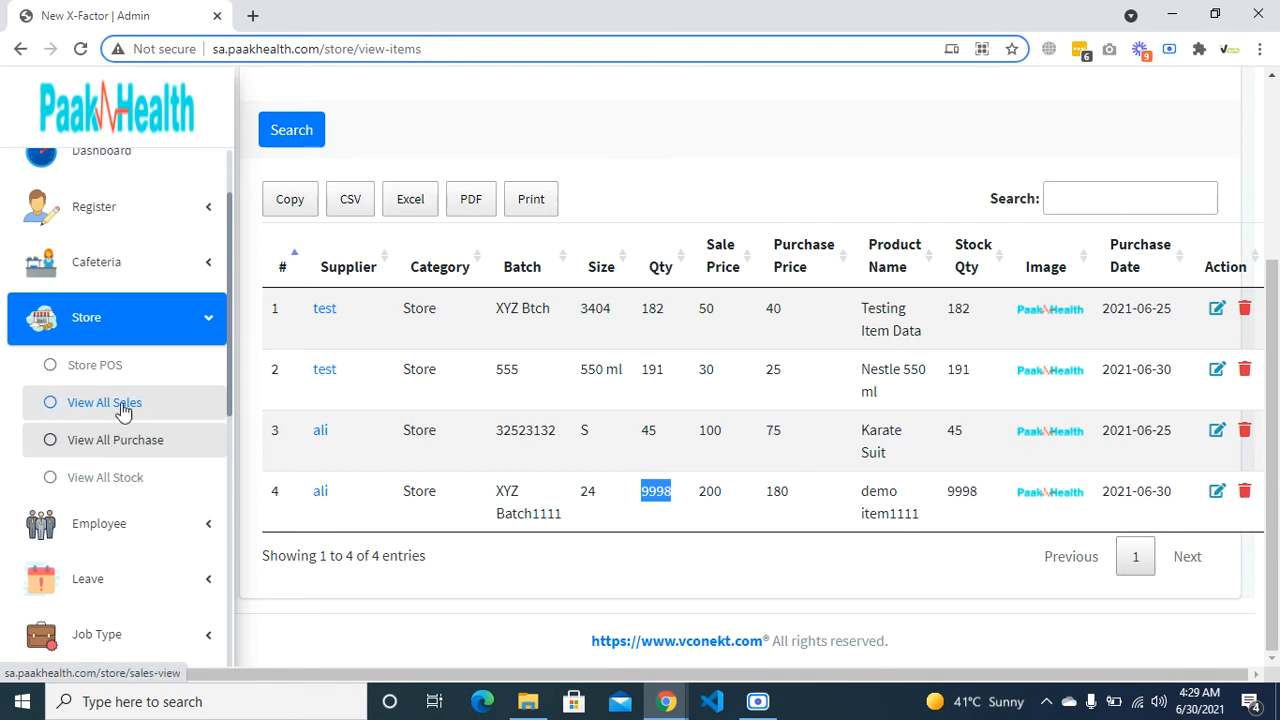
scroll(548, 479, left, 1)
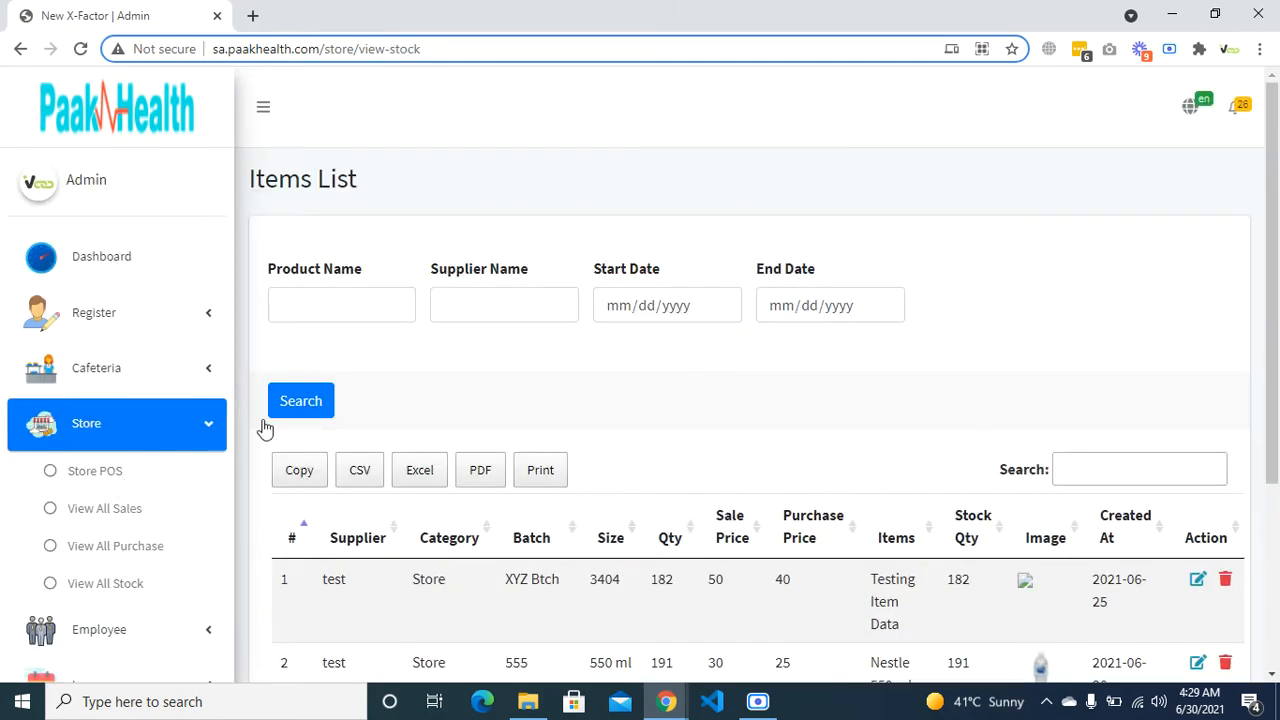
- View the supplier details of demo item1111 from the purchase list
scroll(551, 534, down, 3)
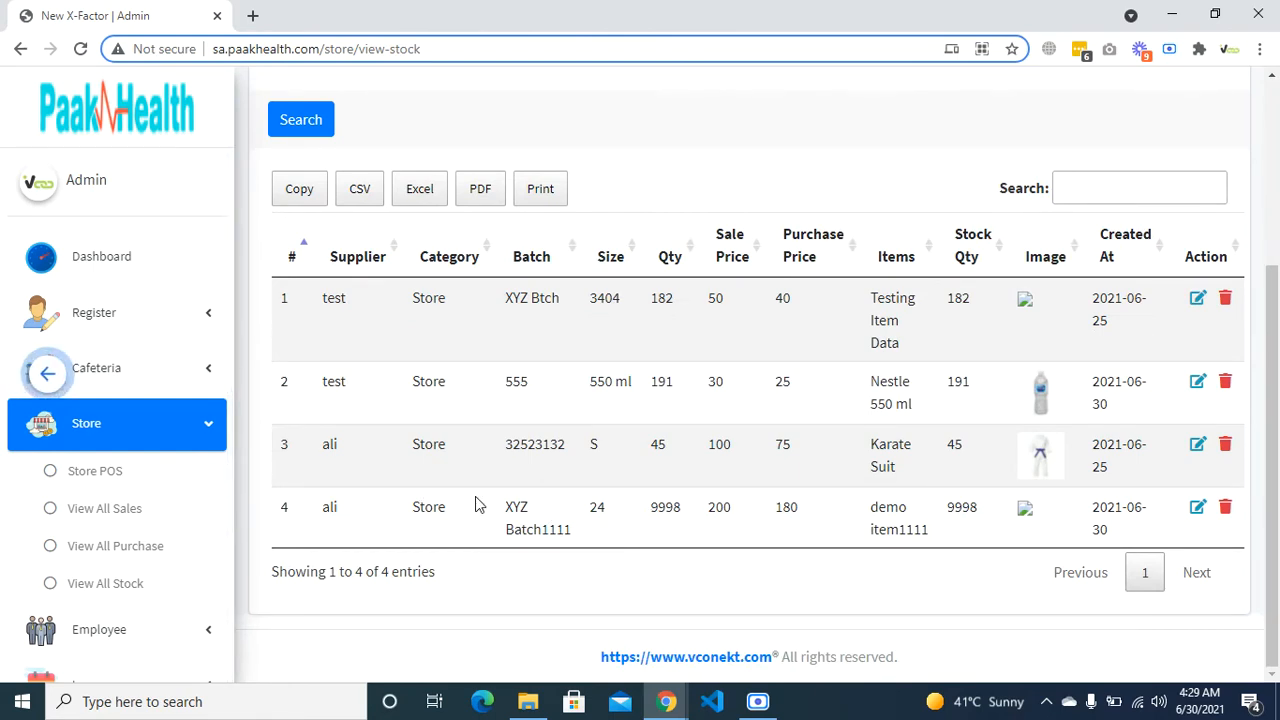
click(139, 560)
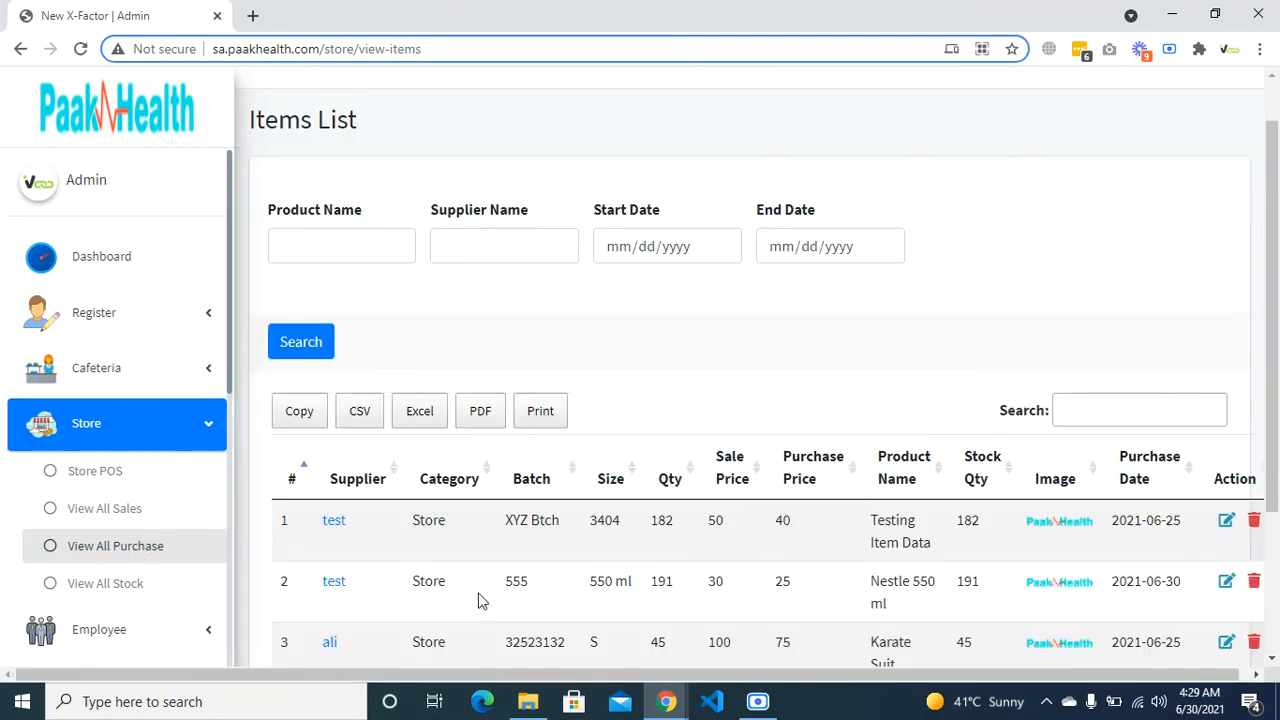
scroll(391, 500, down, 2)
click(330, 493)
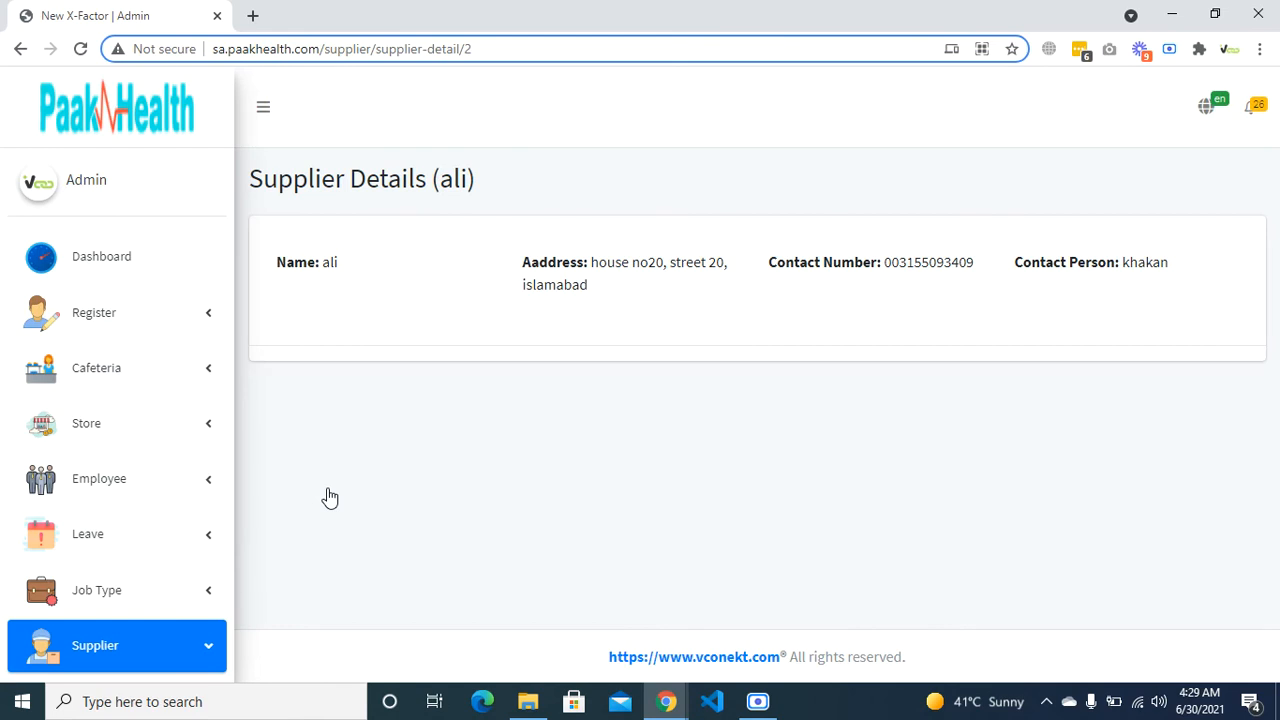
- Return to the Store's list of all sales
scroll(129, 540, down, 4)
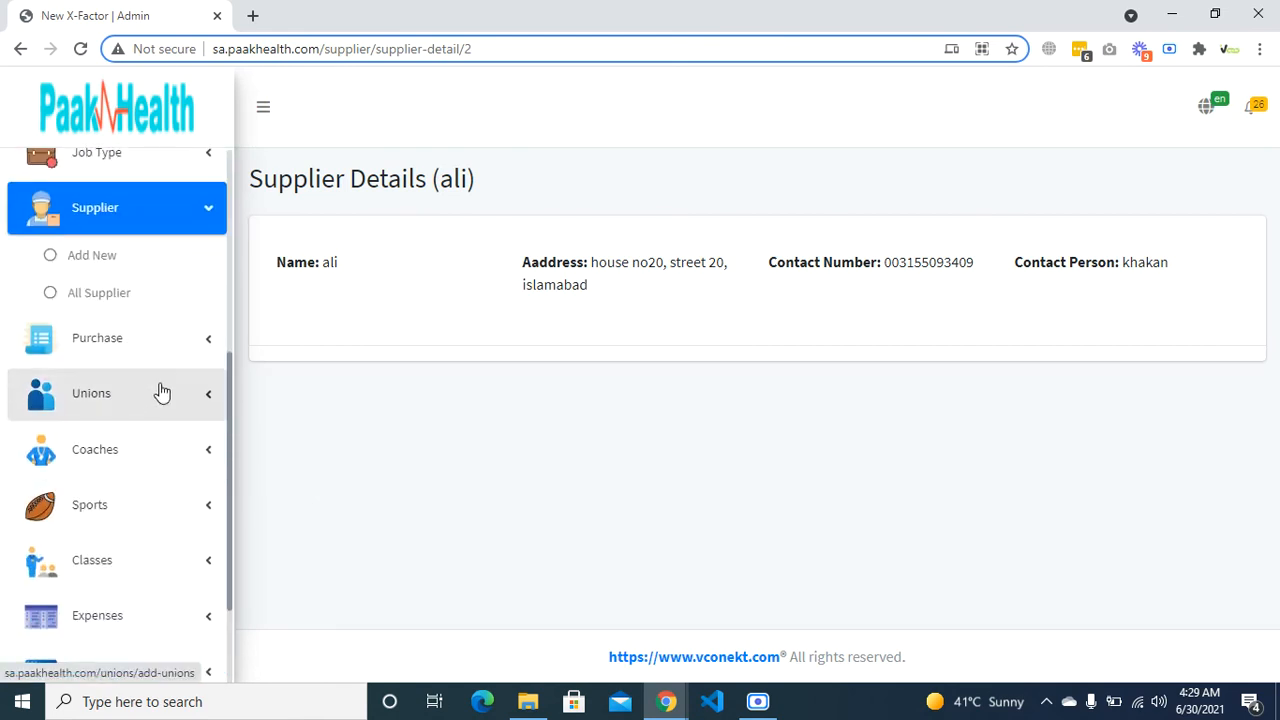
scroll(168, 345, up, 1)
scroll(150, 346, up, 2)
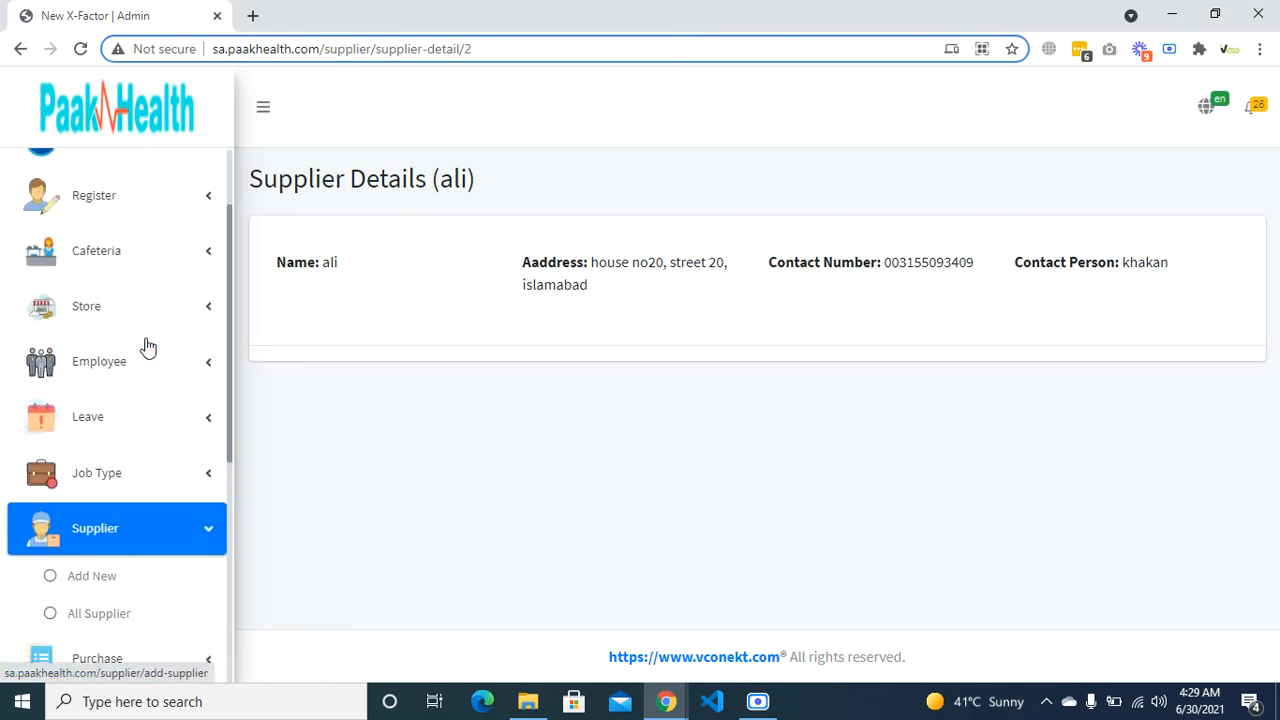
scroll(165, 368, up, 1)
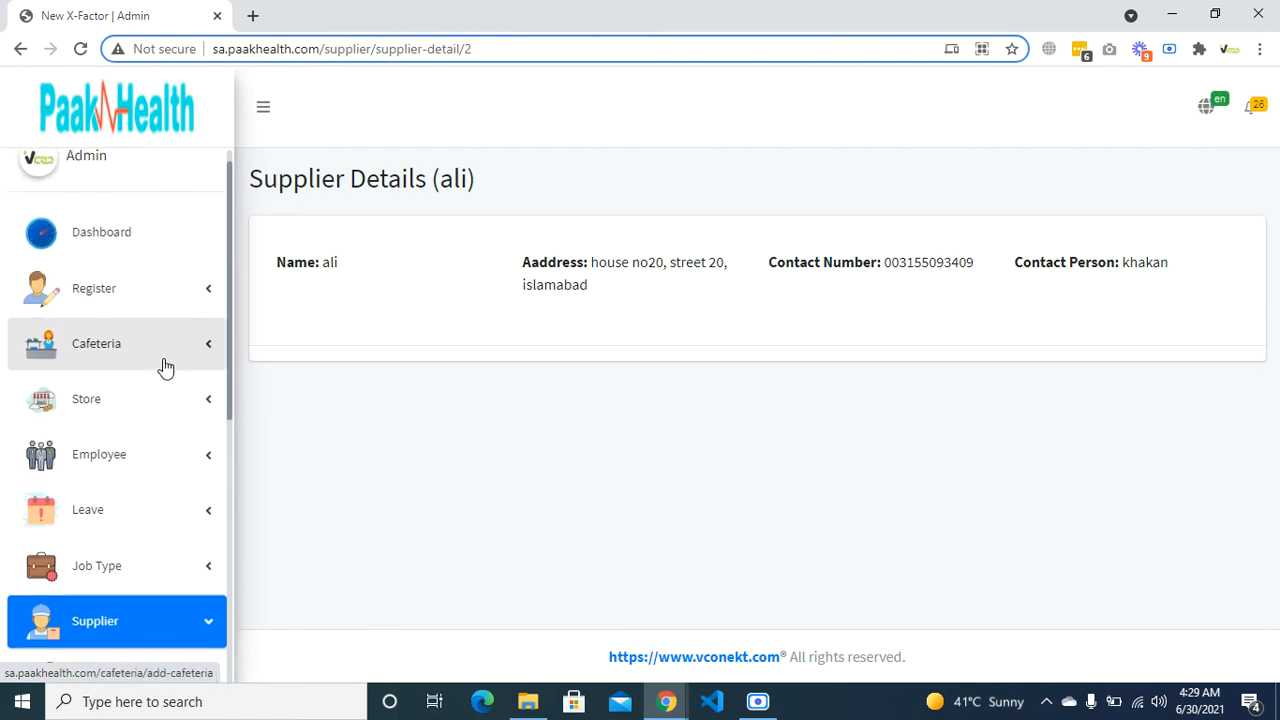
click(170, 412)
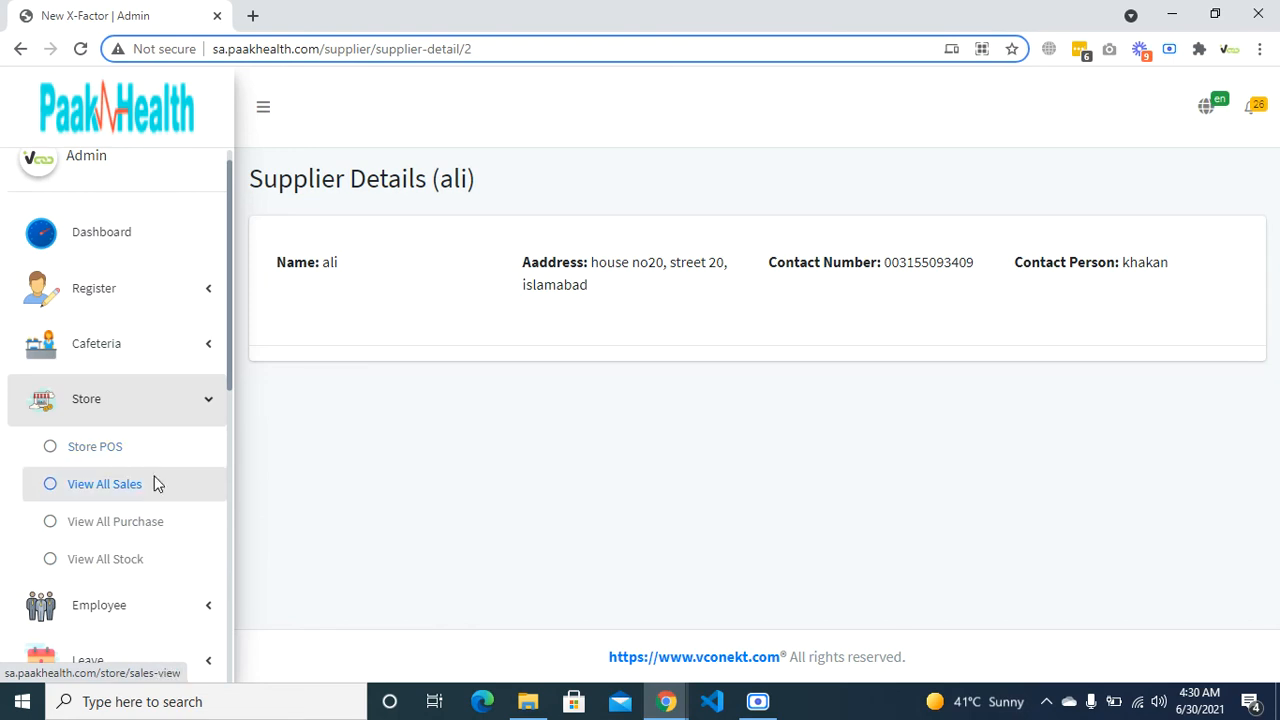
click(155, 484)
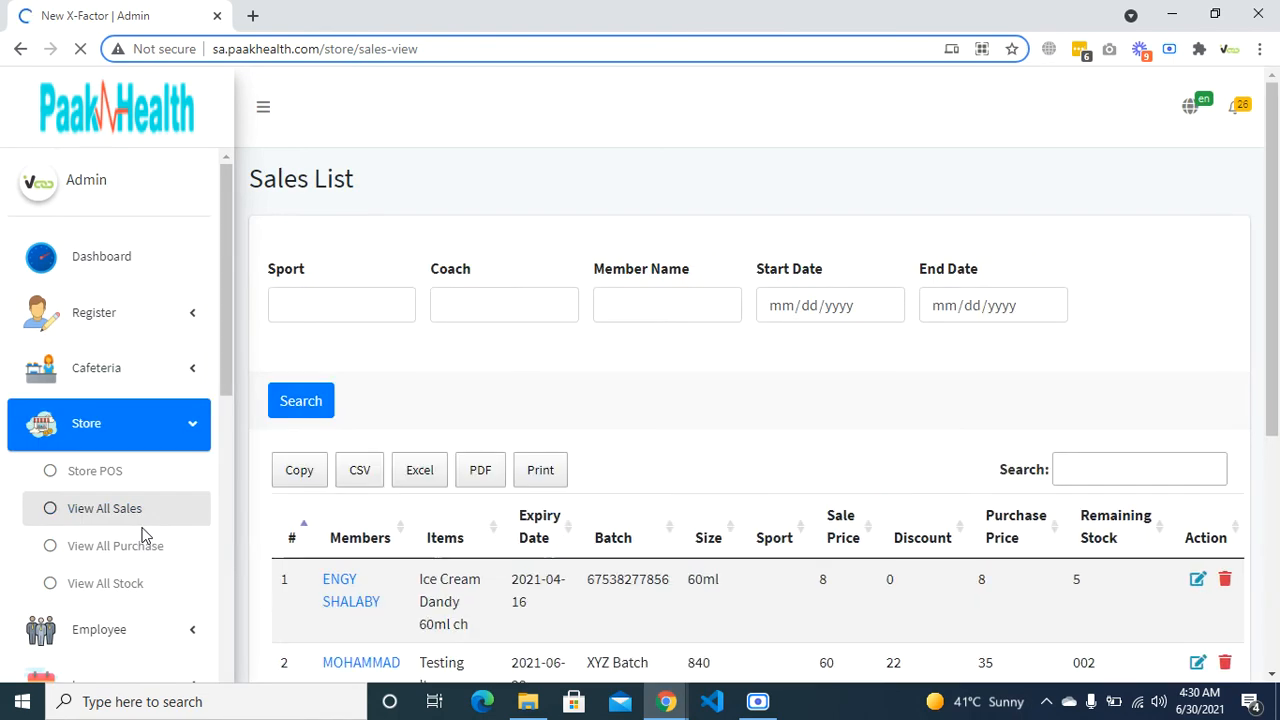
- Start a Cafeteria POS sale for a member with demo item1111 as the item
click(208, 378)
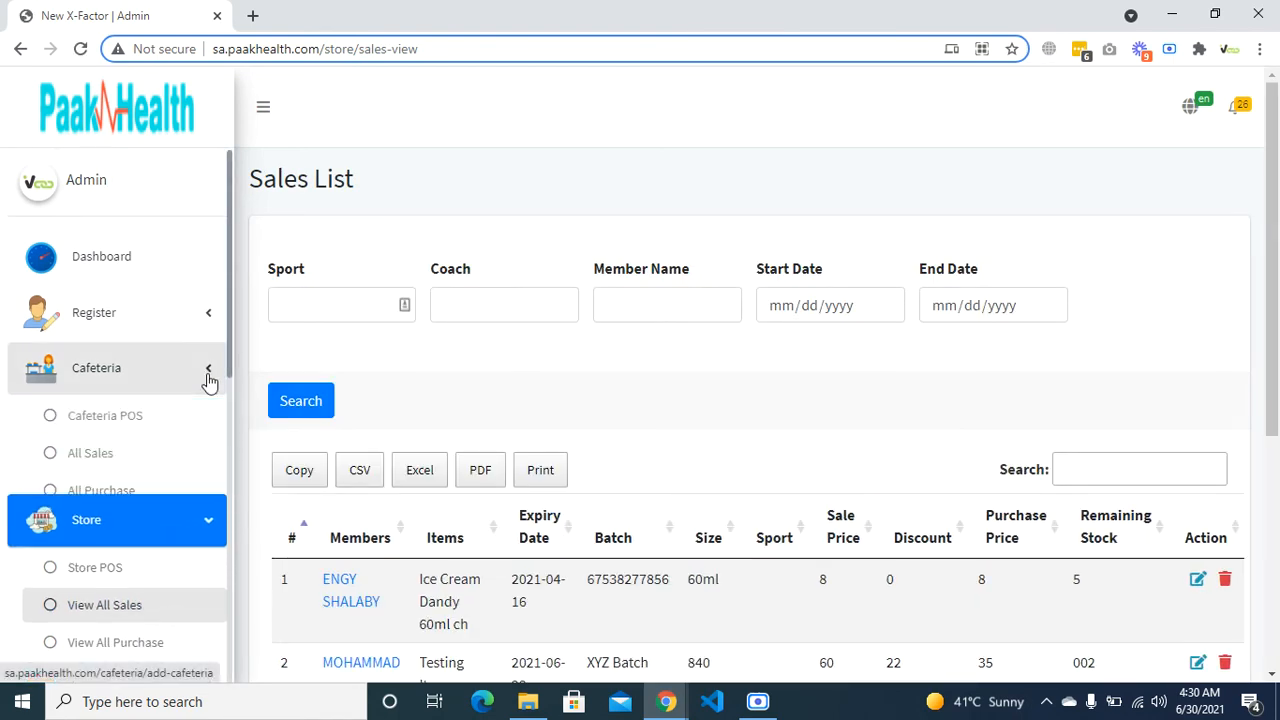
click(162, 424)
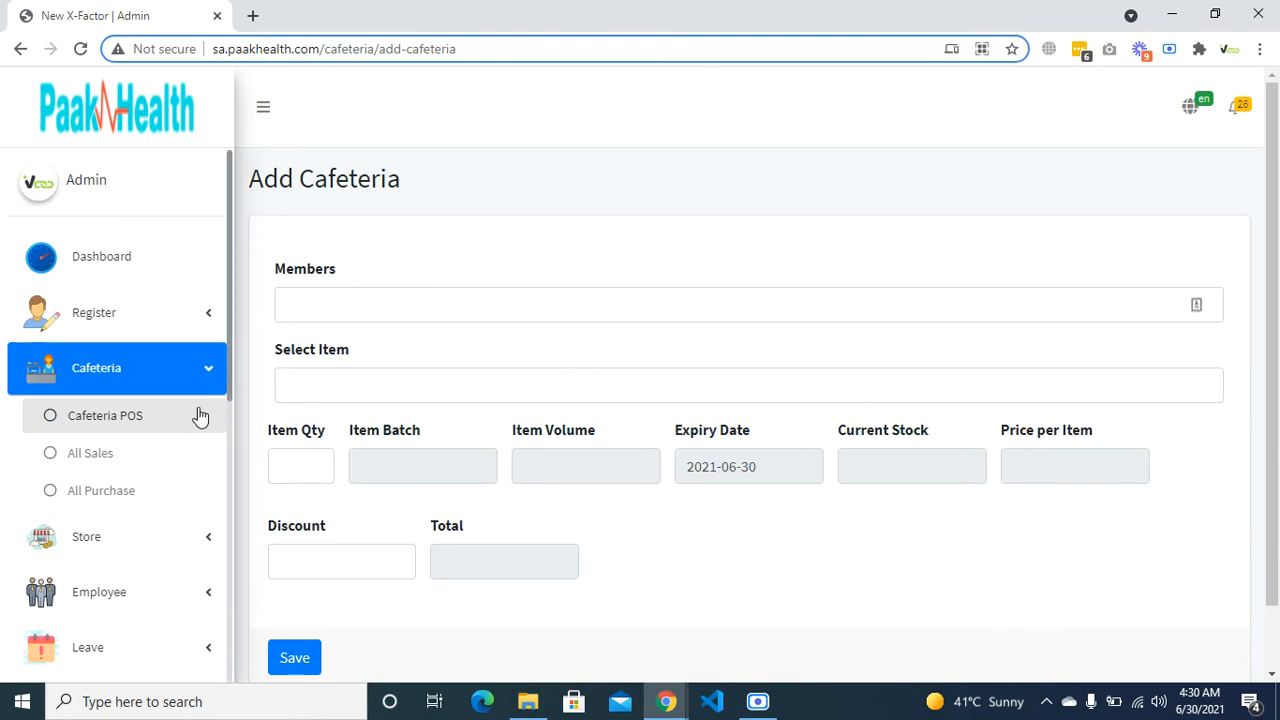
click(348, 314)
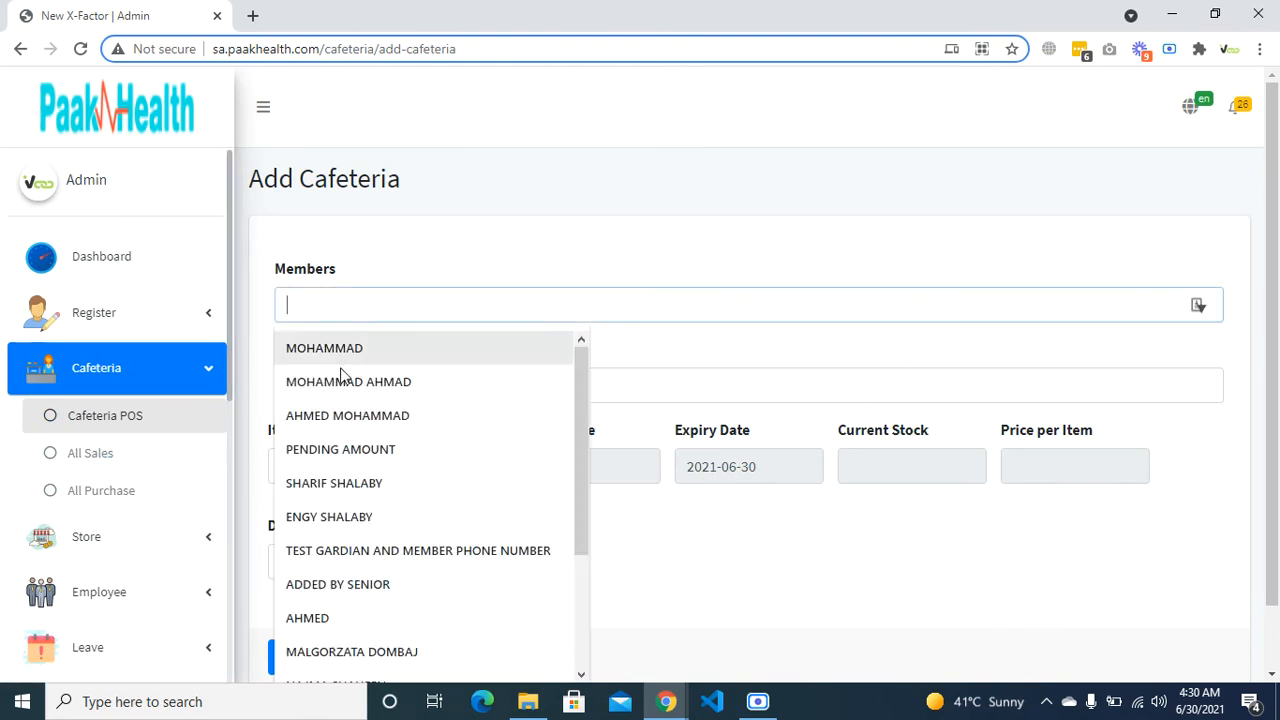
click(324, 625)
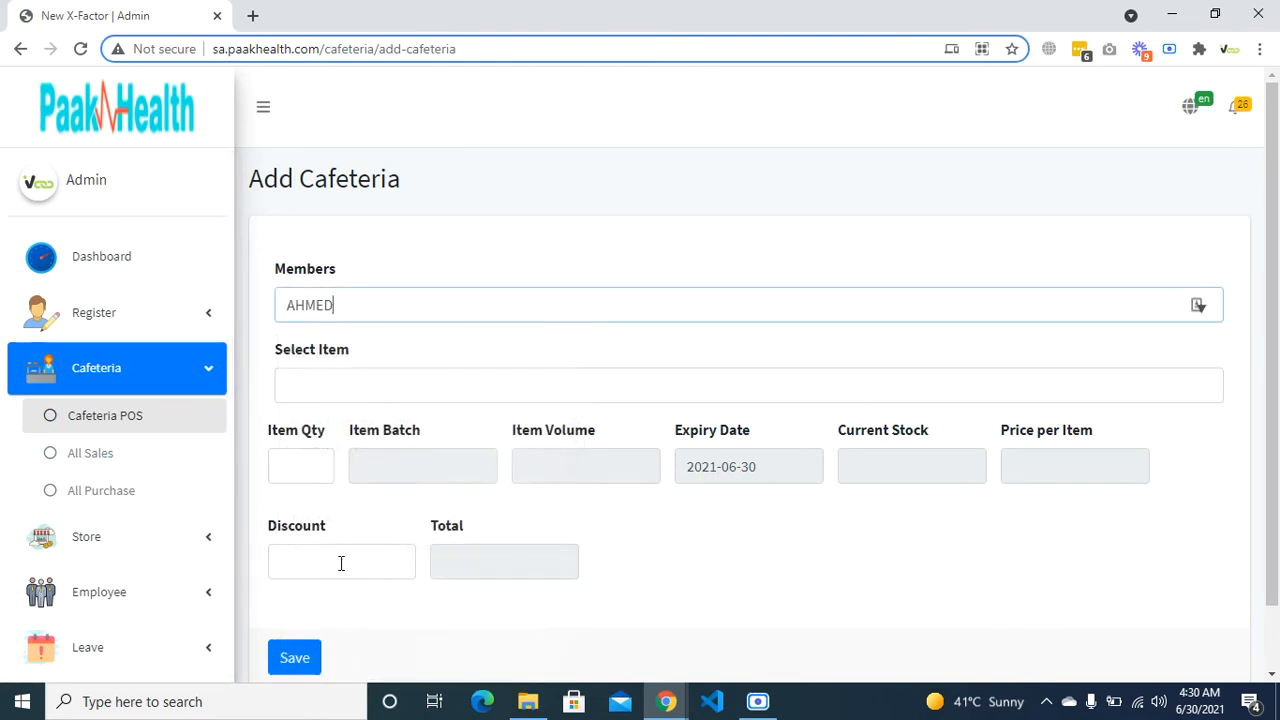
click(389, 378)
click(386, 342)
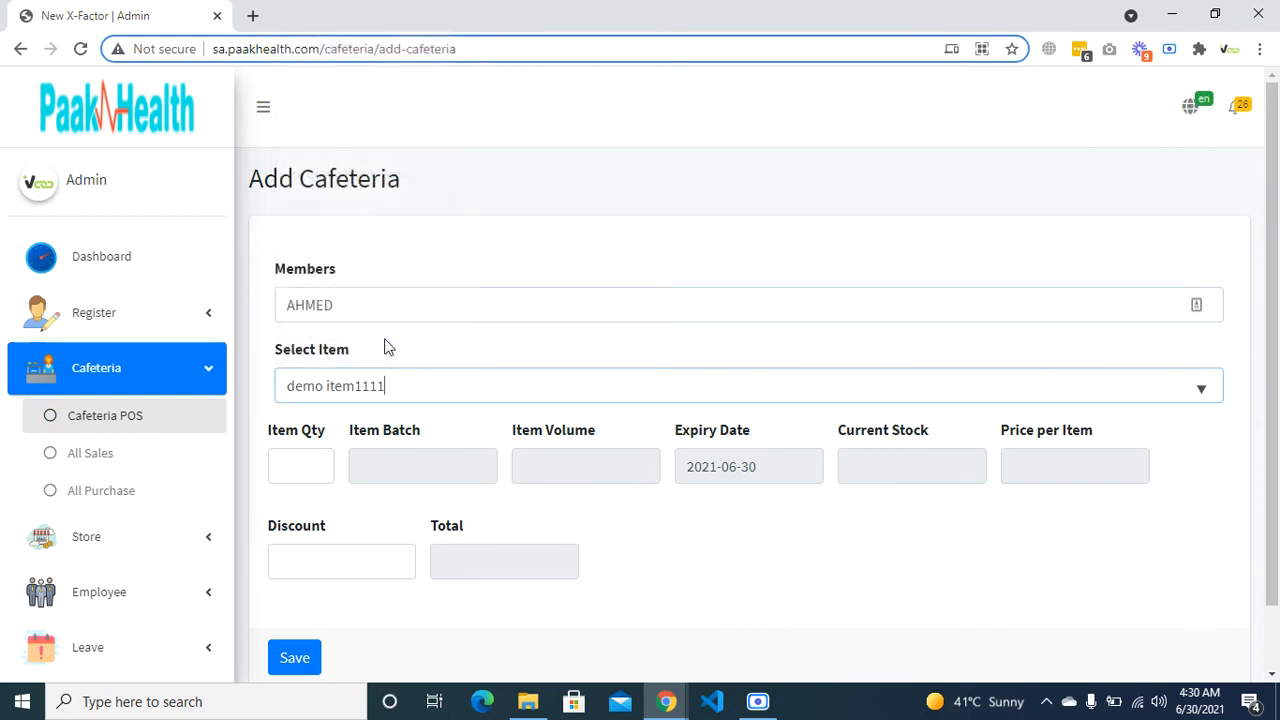
- Set quantity 55 and discount 50, save the sale, and view the cafeteria sales list
click(301, 474)
click(291, 545)
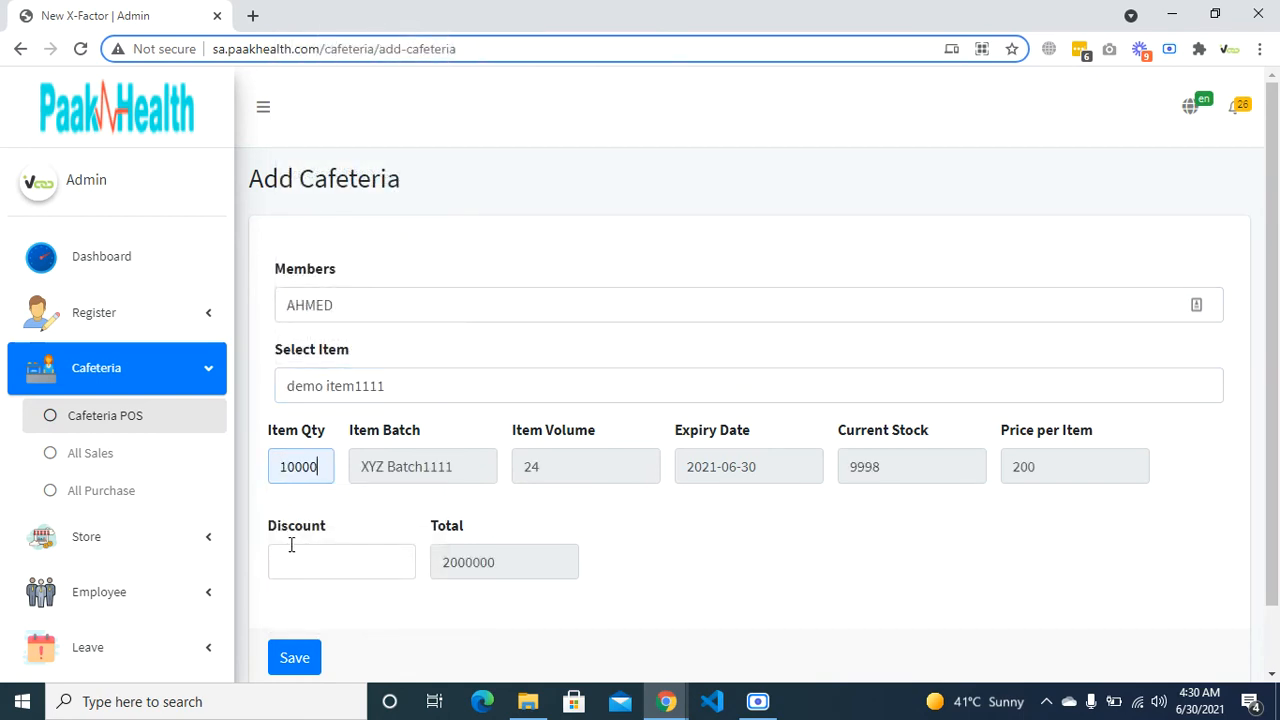
drag(323, 455, 292, 466)
text(55)
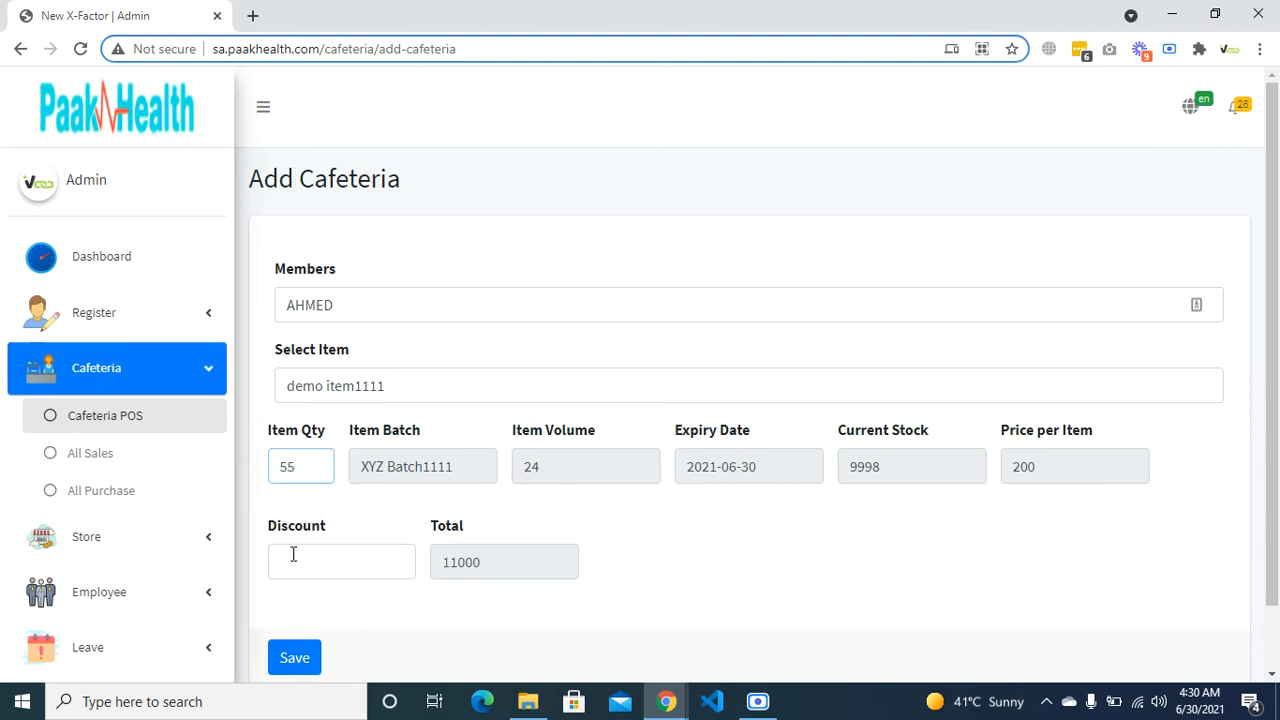
click(293, 554)
text(50)
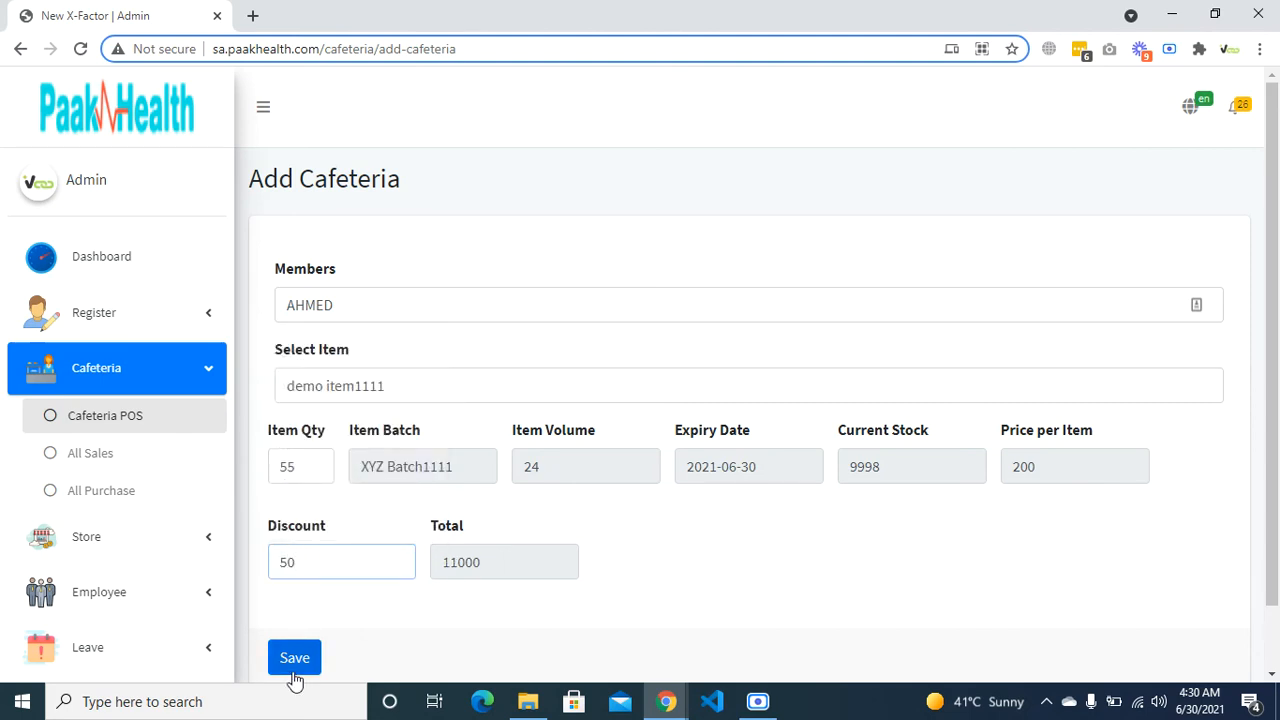
click(294, 672)
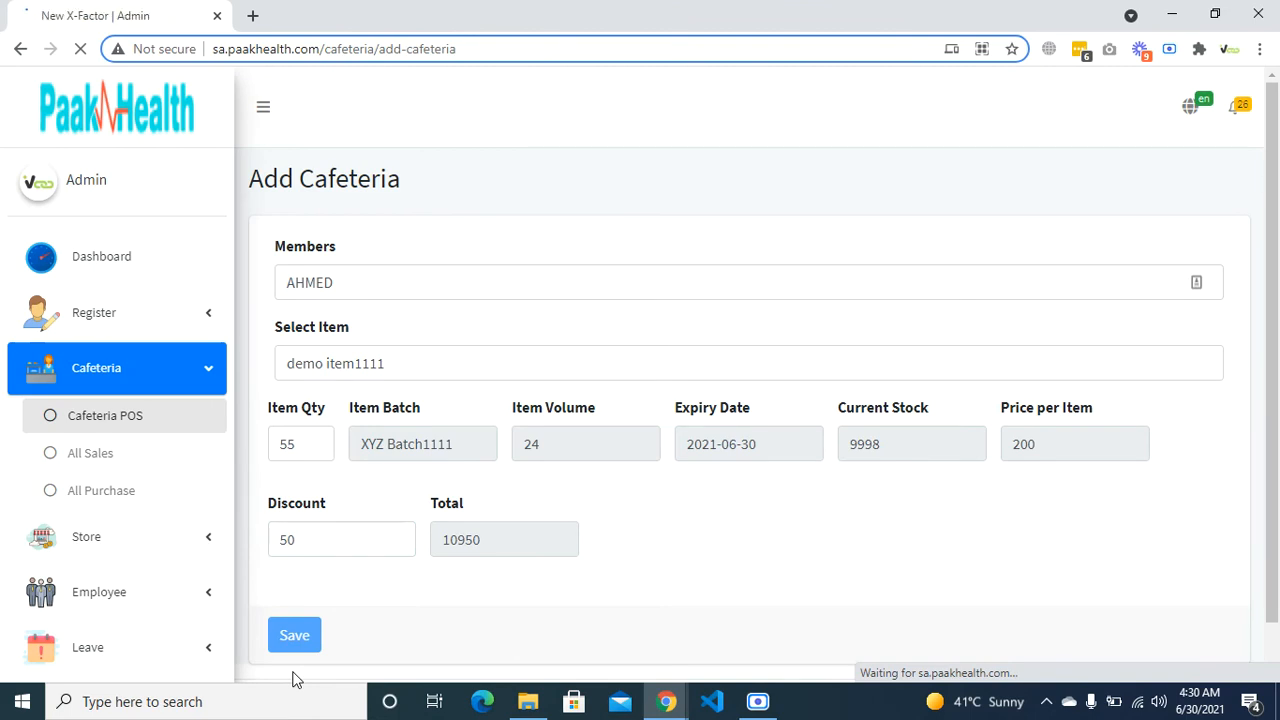
click(125, 467)
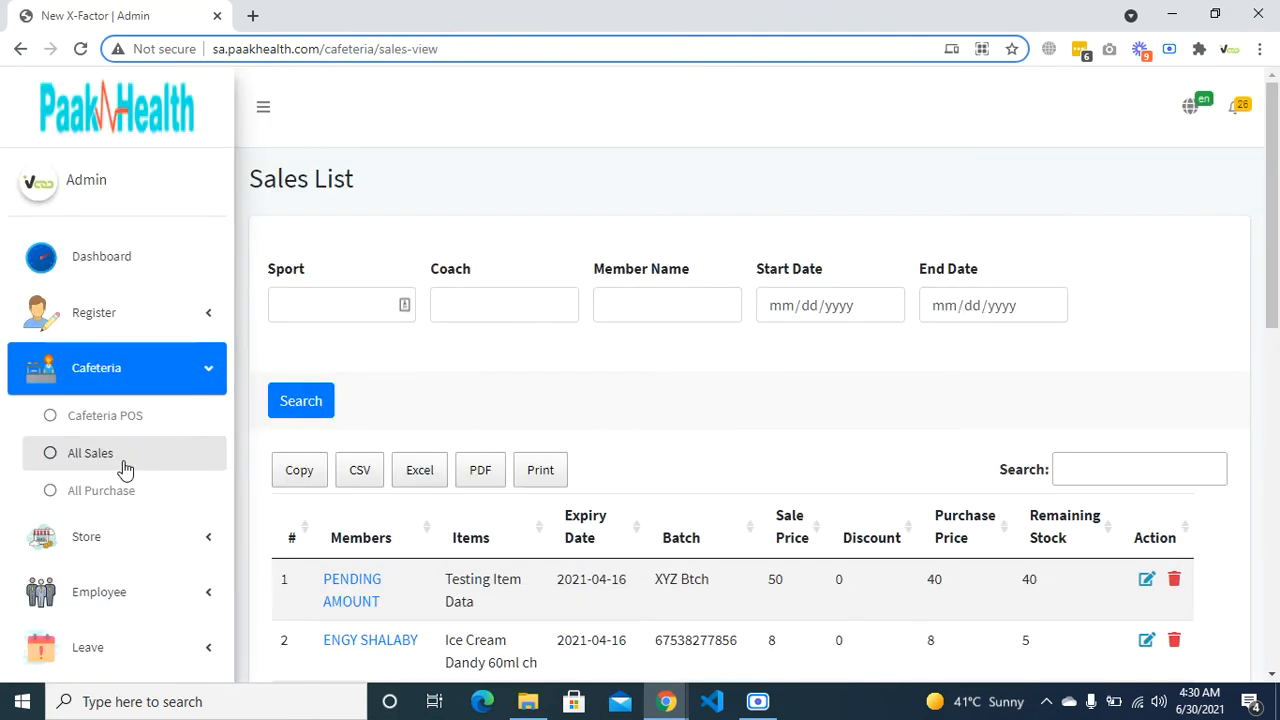
scroll(449, 477, down, 4)
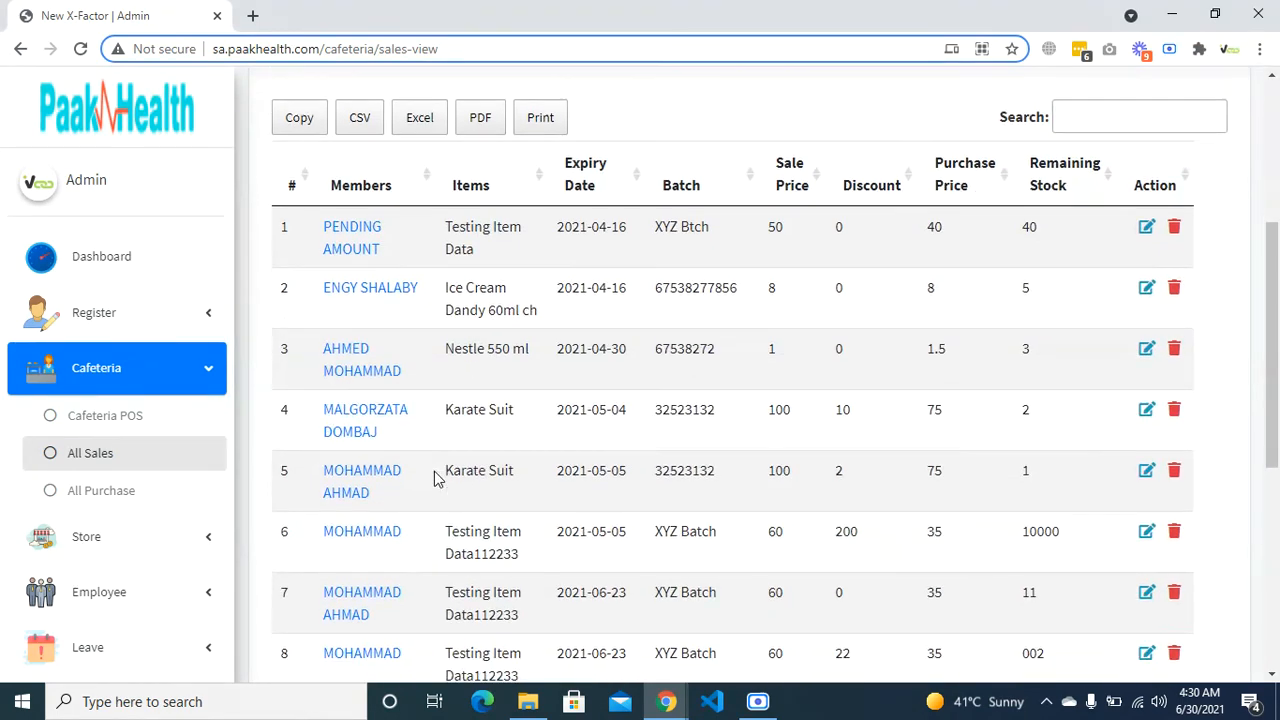
scroll(435, 478, down, 5)
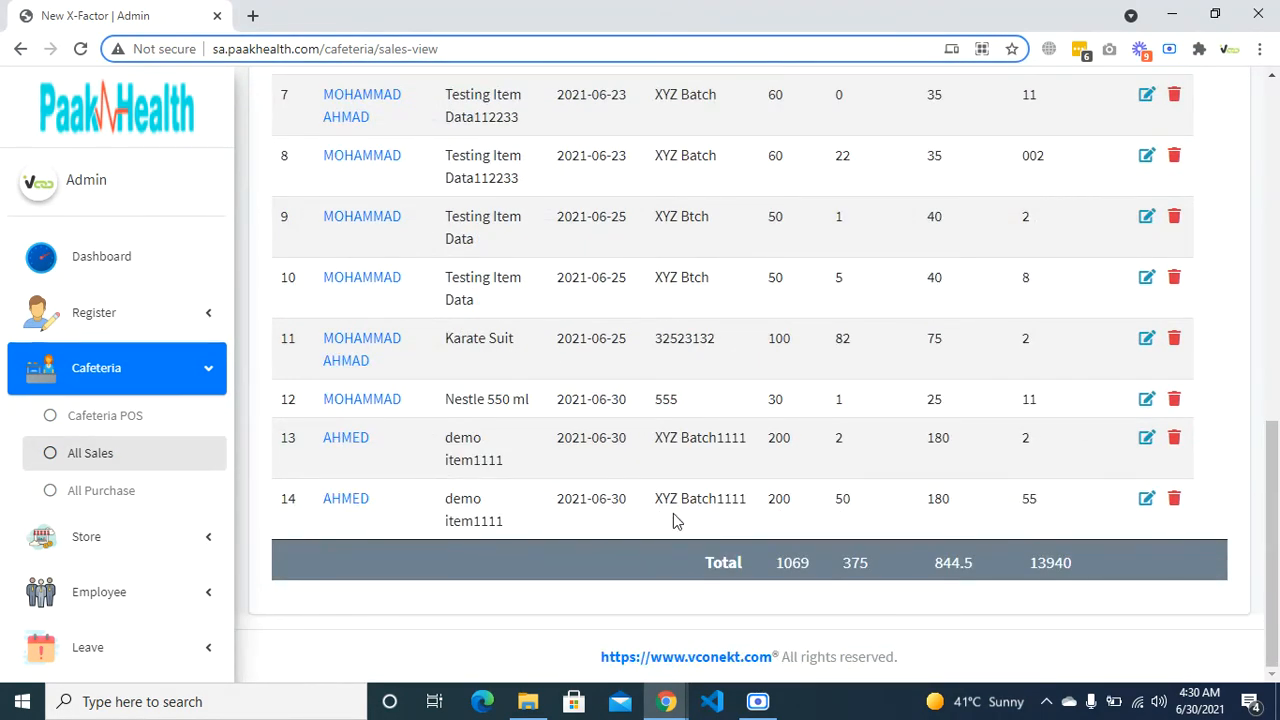
scroll(660, 520, up, 3)
click(166, 509)
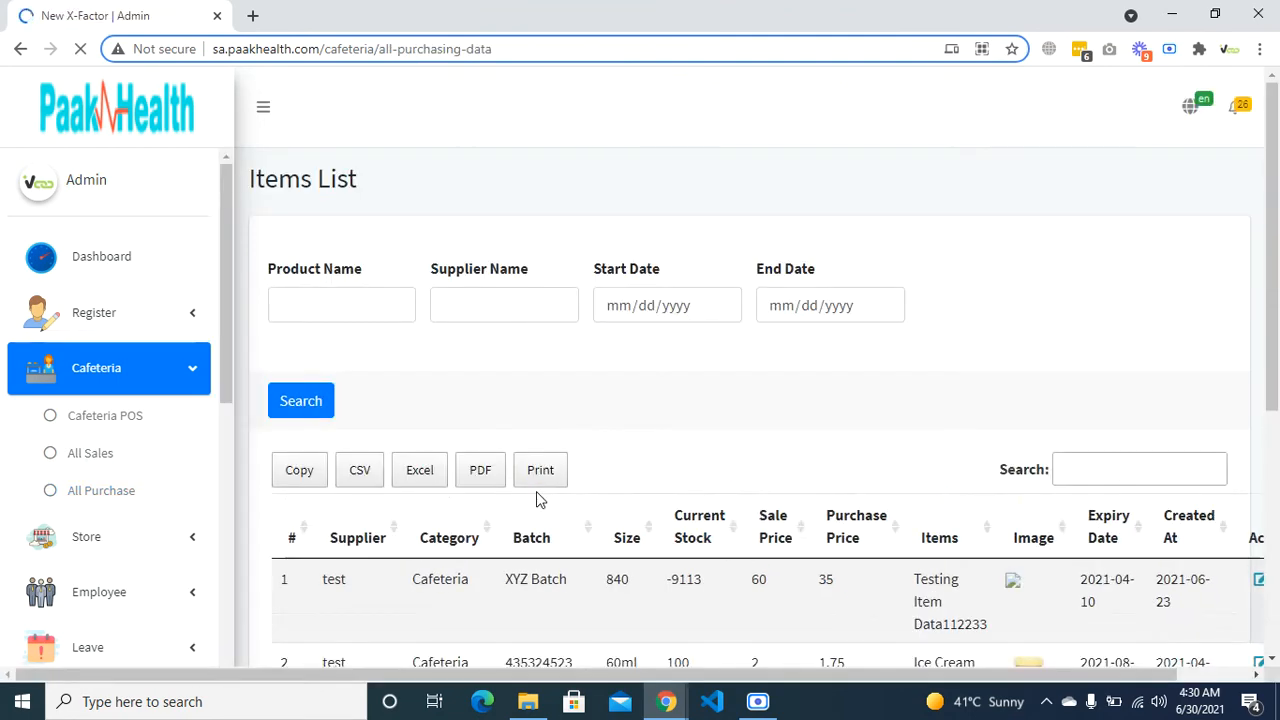
scroll(536, 491, down, 4)
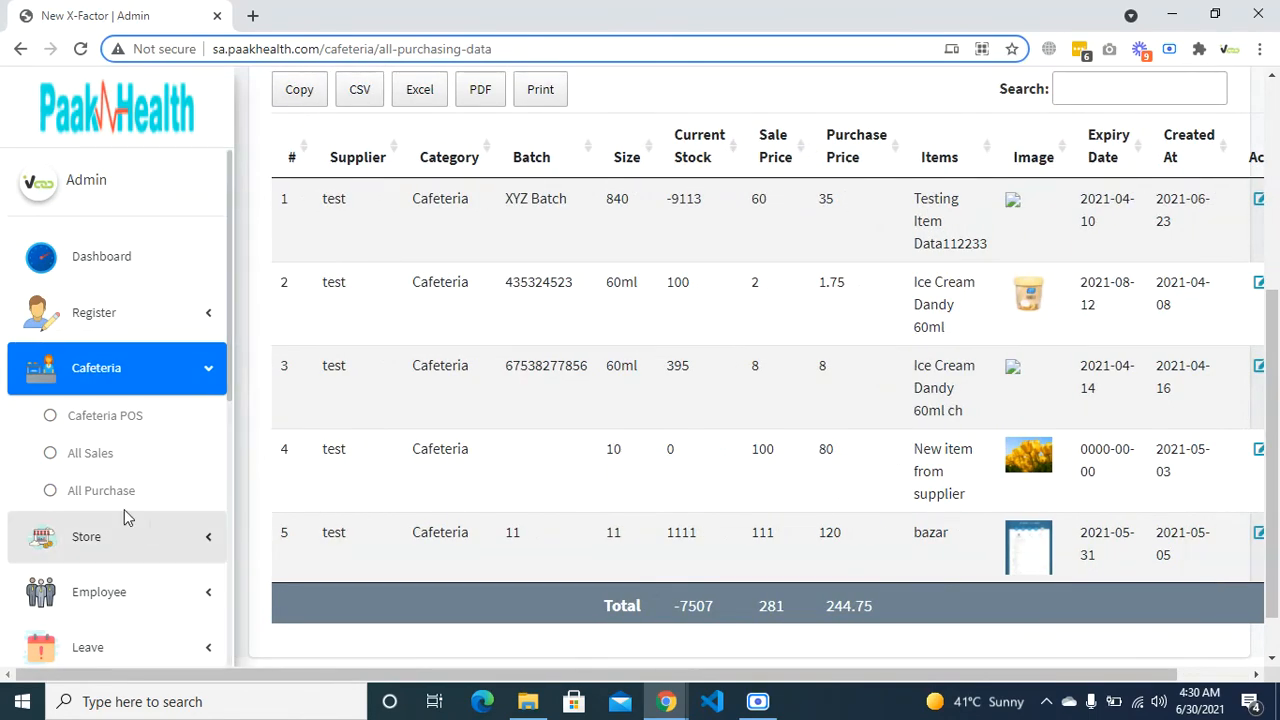
click(90, 455)
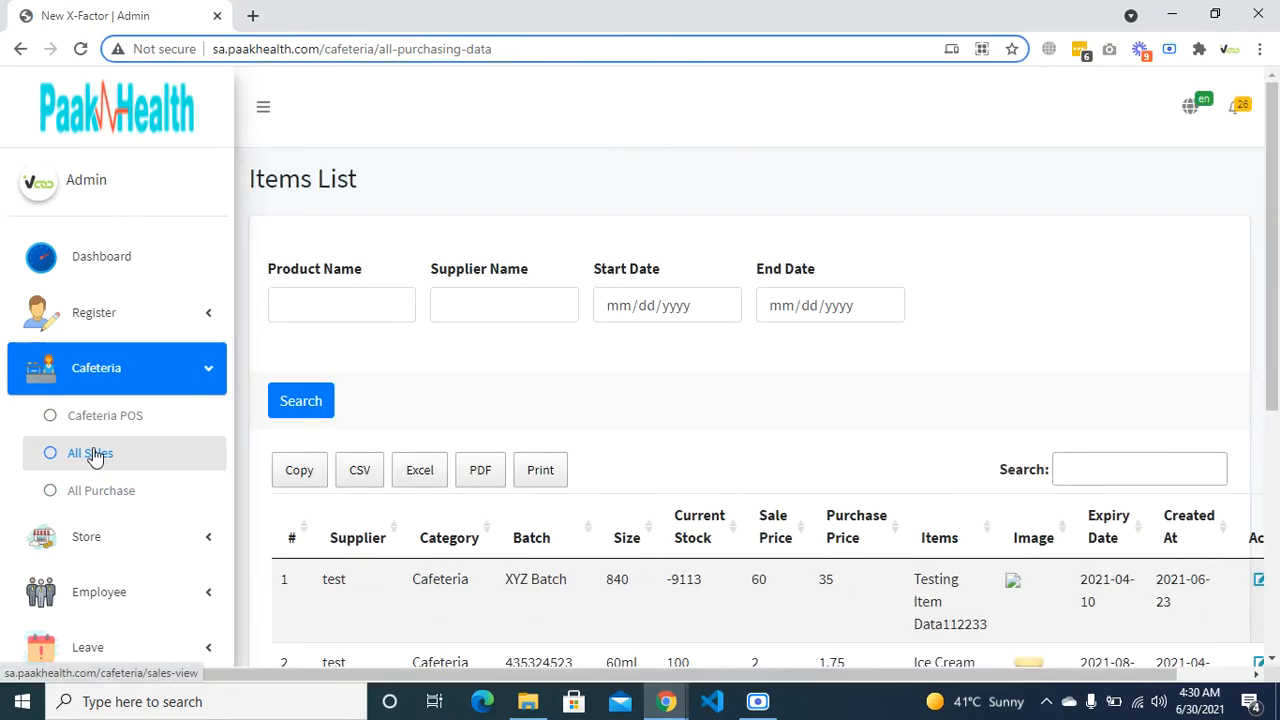
scroll(333, 417, down, 5)
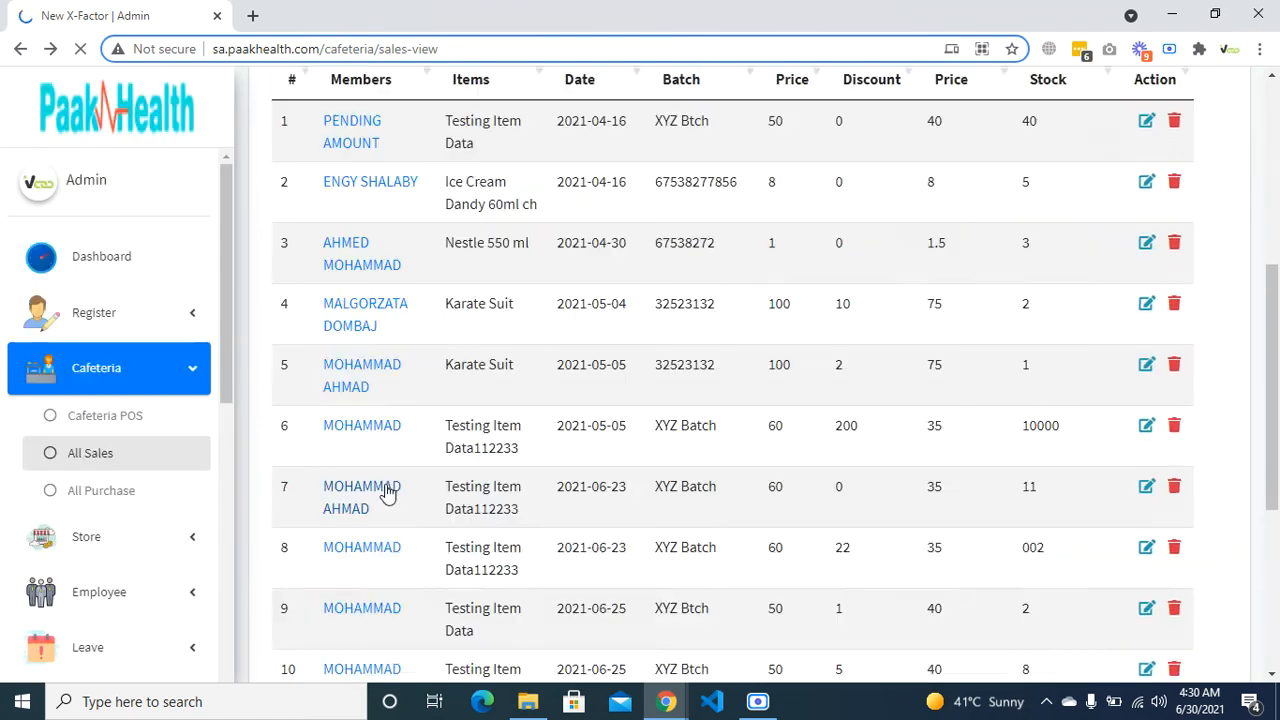
click(128, 499)
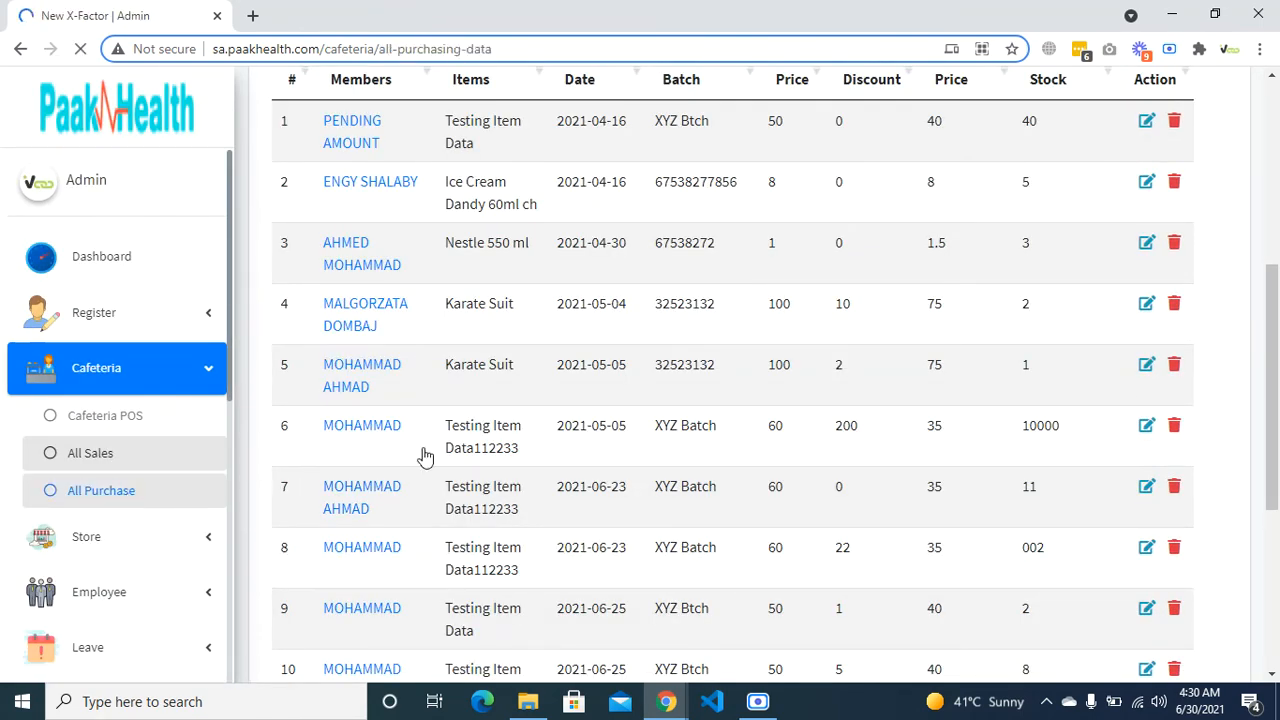
scroll(450, 468, down, 5)
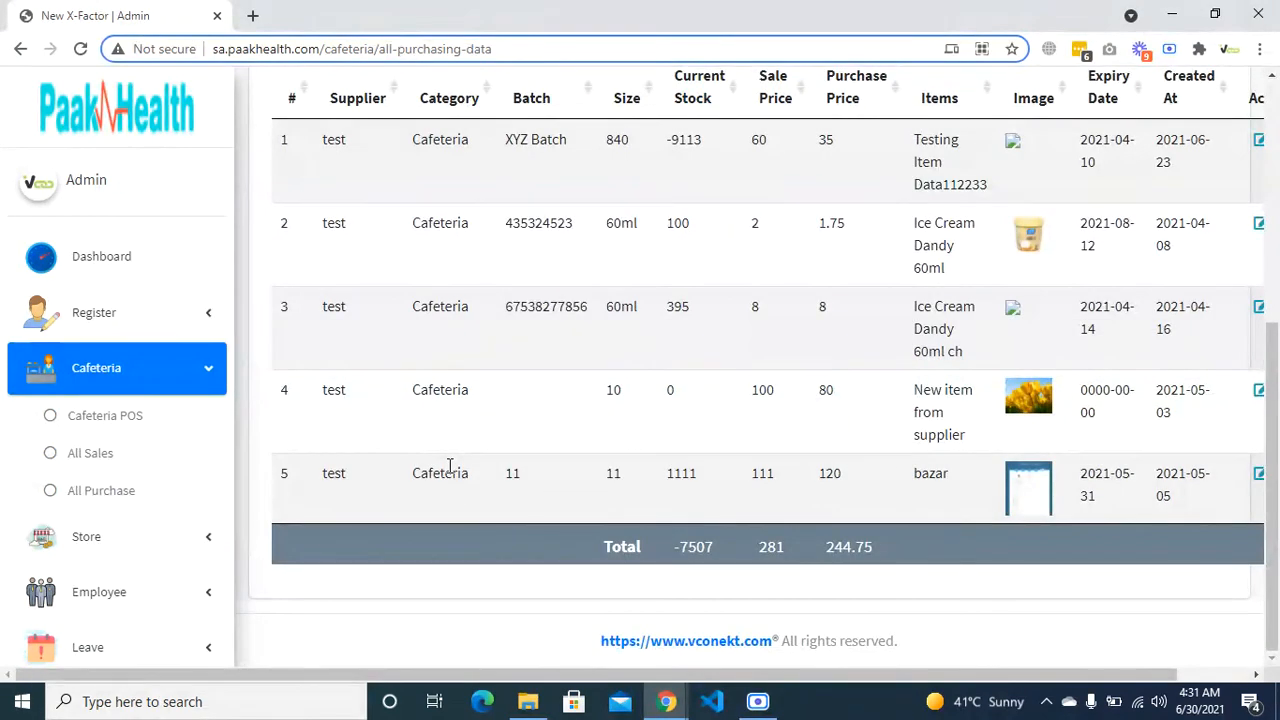
scroll(450, 467, up, 1)
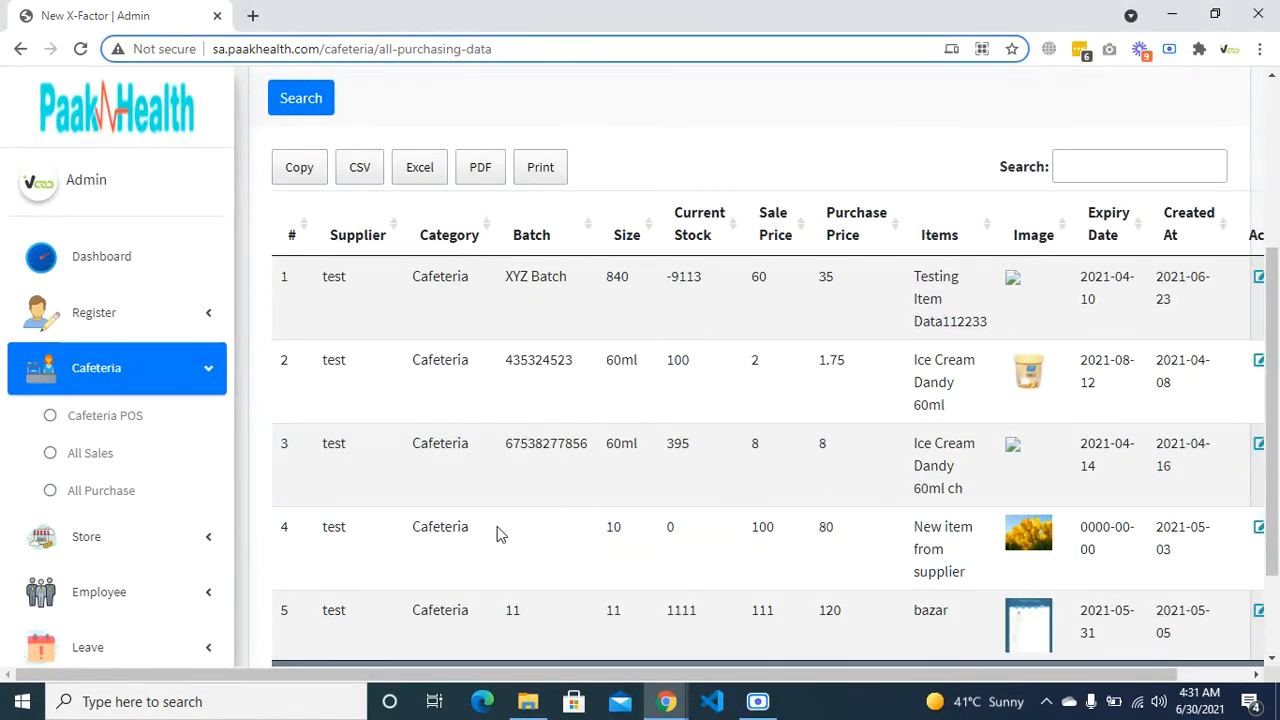
scroll(137, 589, down, 3)
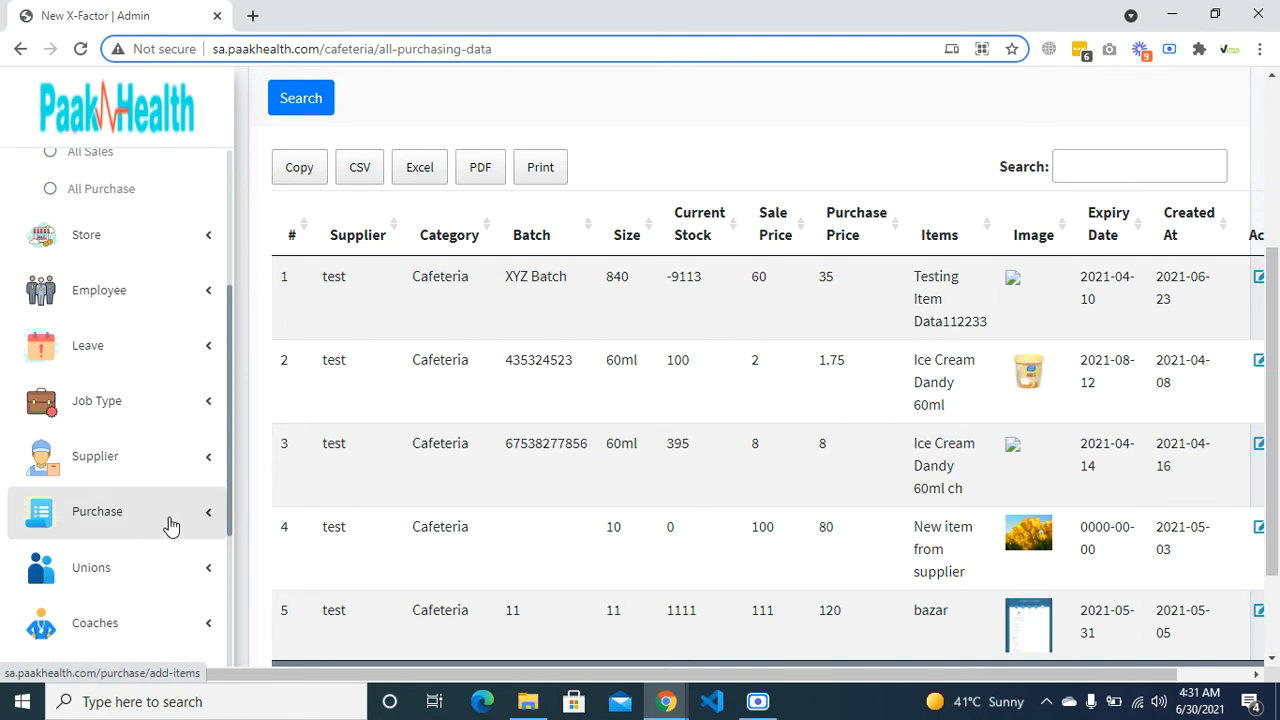
scroll(171, 525, up, 1)
scroll(171, 525, up, 1)
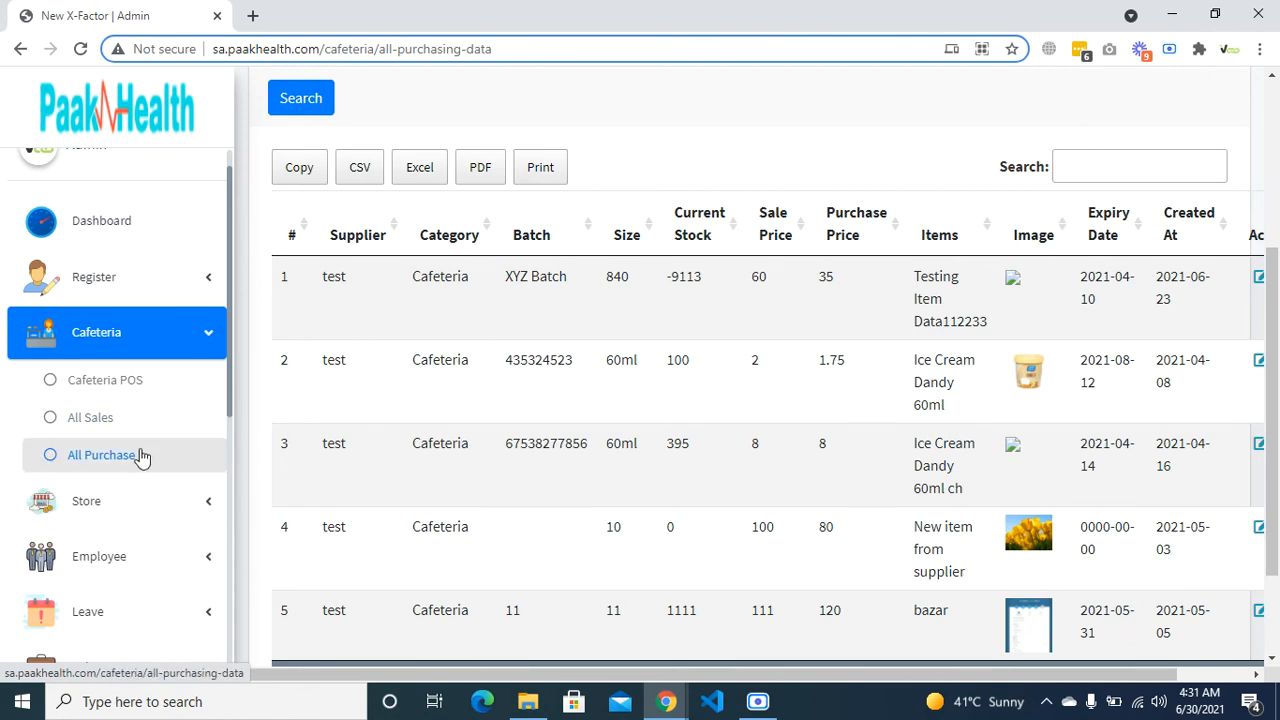
scroll(115, 448, down, 3)
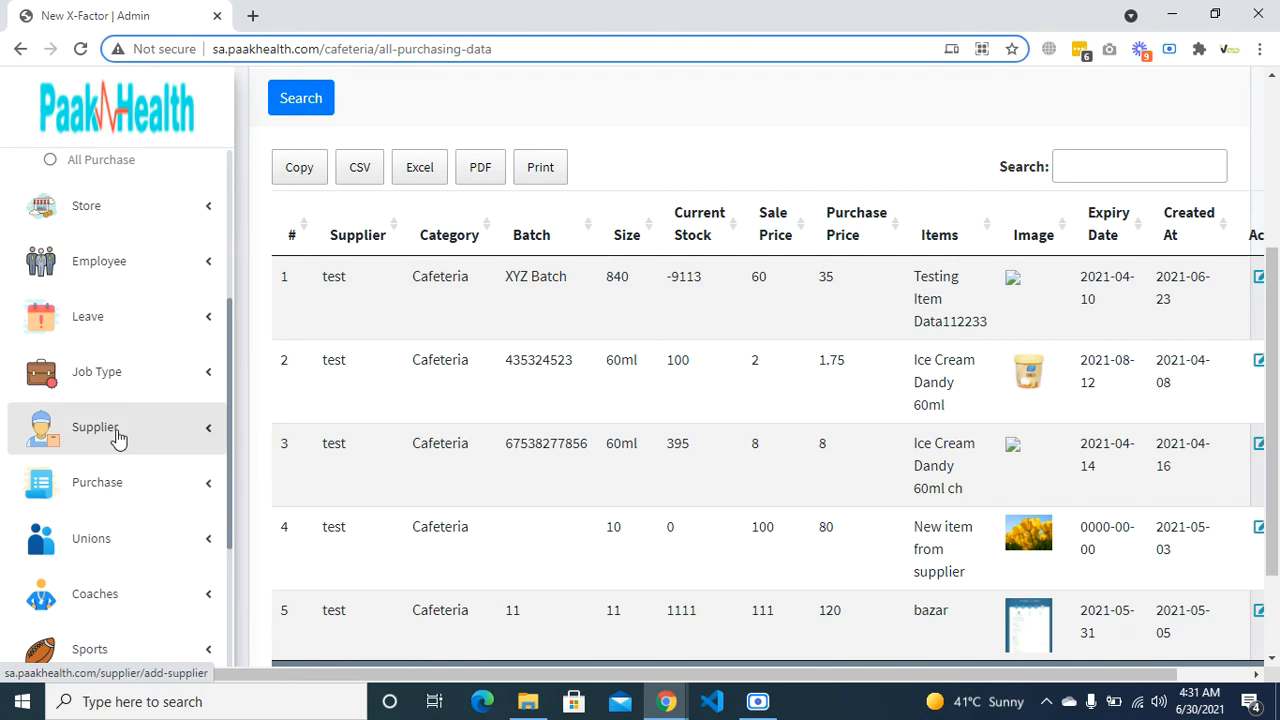
scroll(117, 443, up, 1)
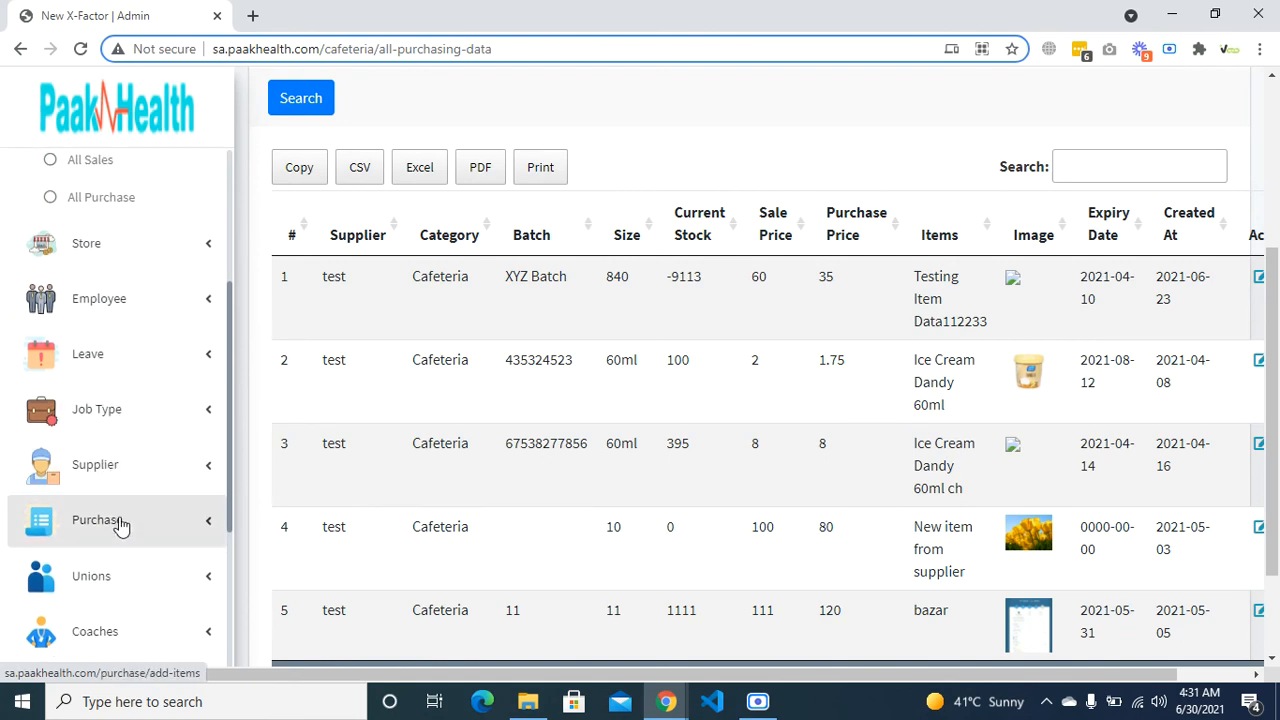
scroll(120, 525, up, 6)
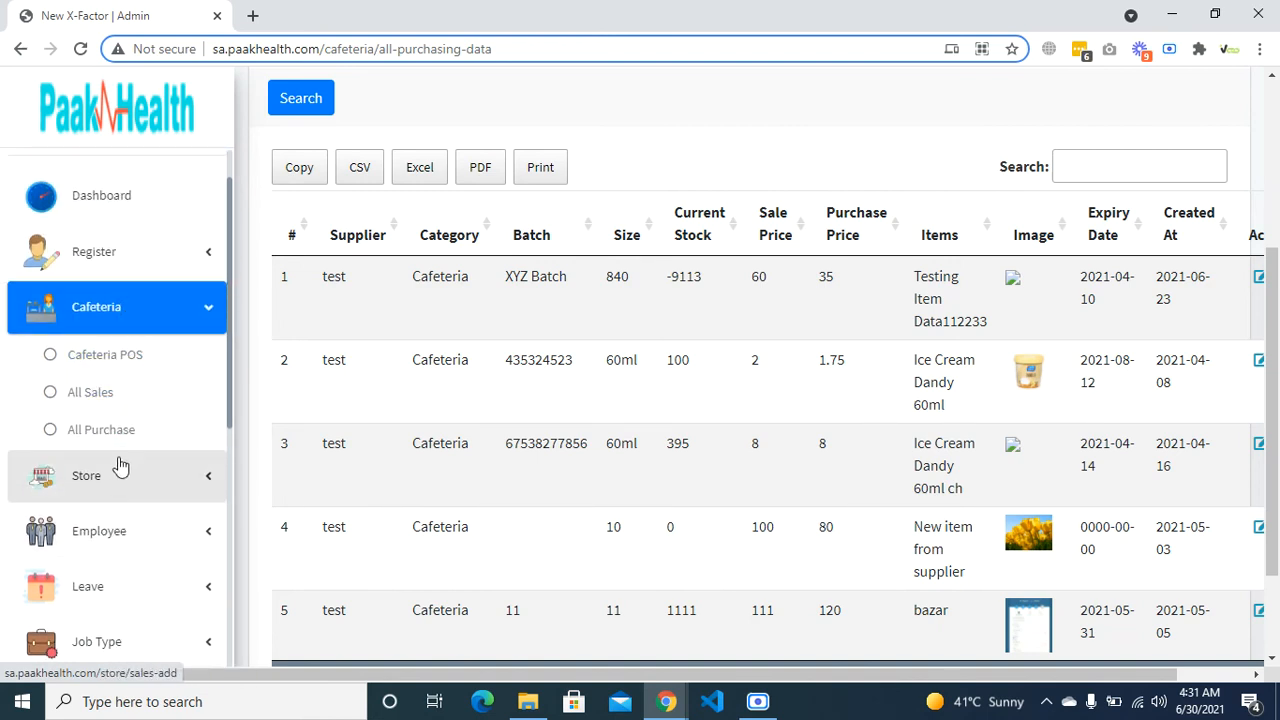
click(137, 405)
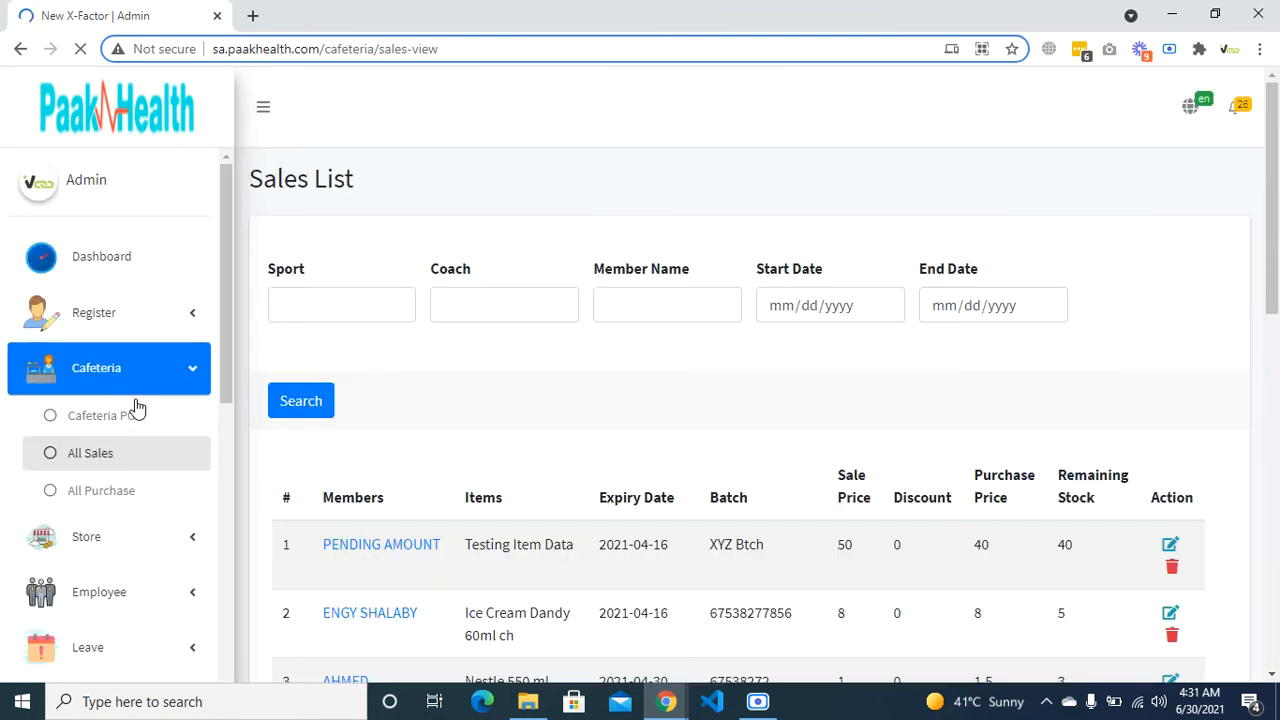
scroll(314, 429, down, 4)
scroll(315, 432, down, 5)
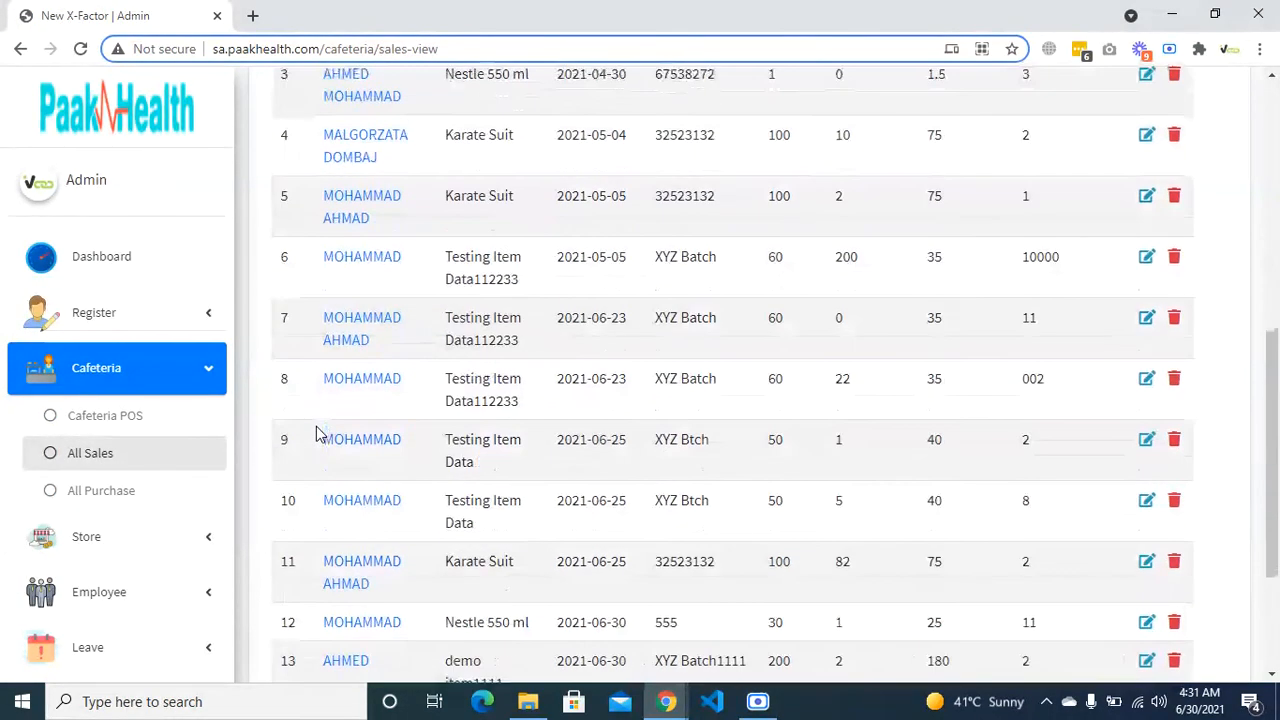
scroll(315, 432, up, 1)
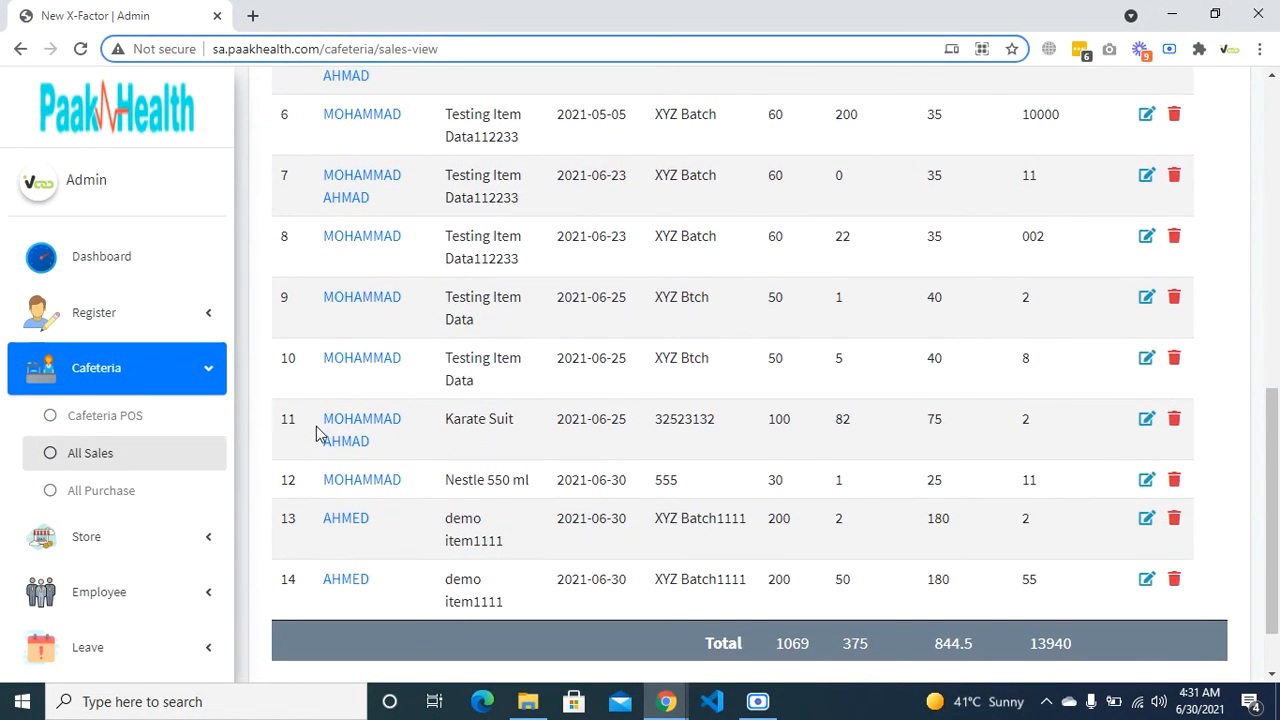
drag(456, 583, 510, 608)
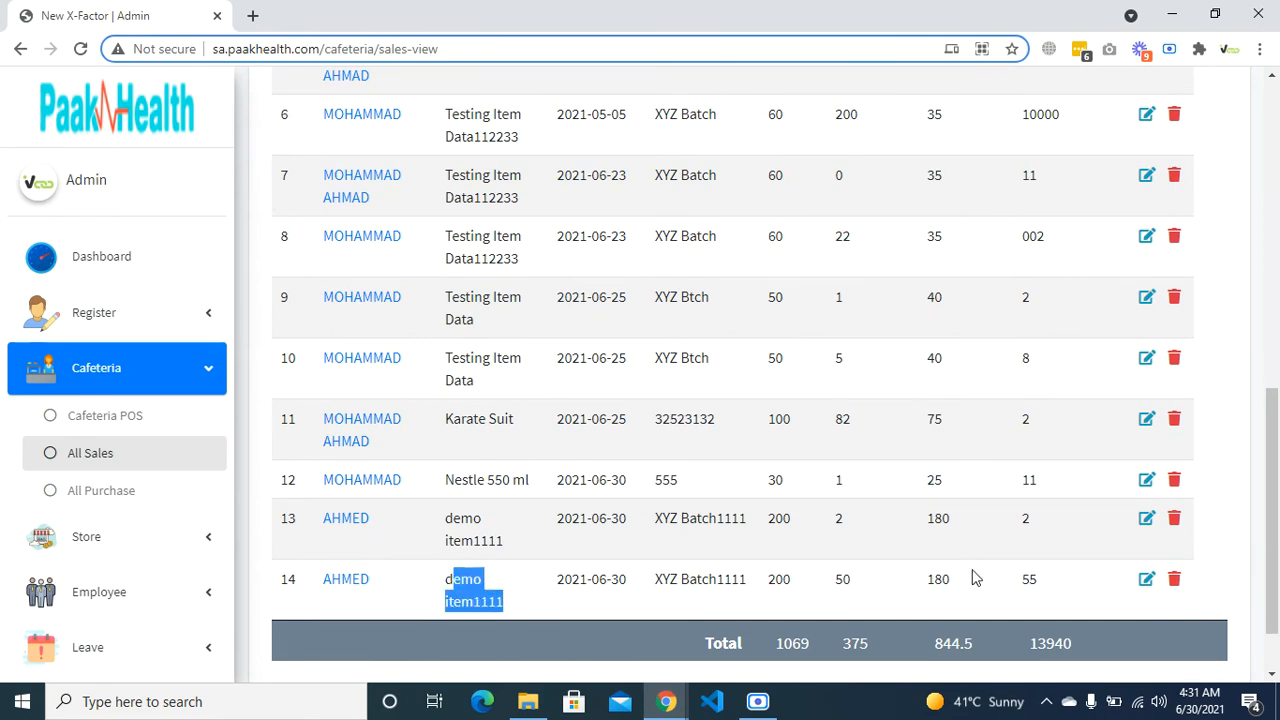
scroll(1035, 578, up, 5)
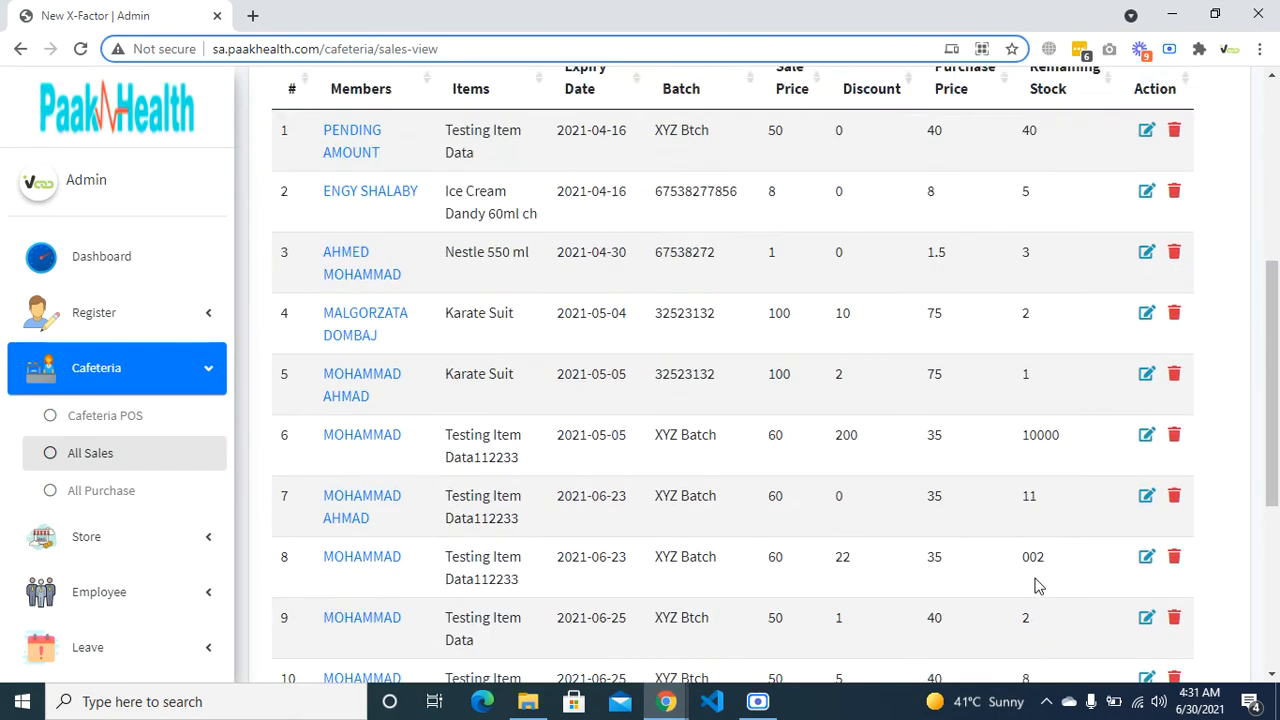
scroll(1035, 586, down, 5)
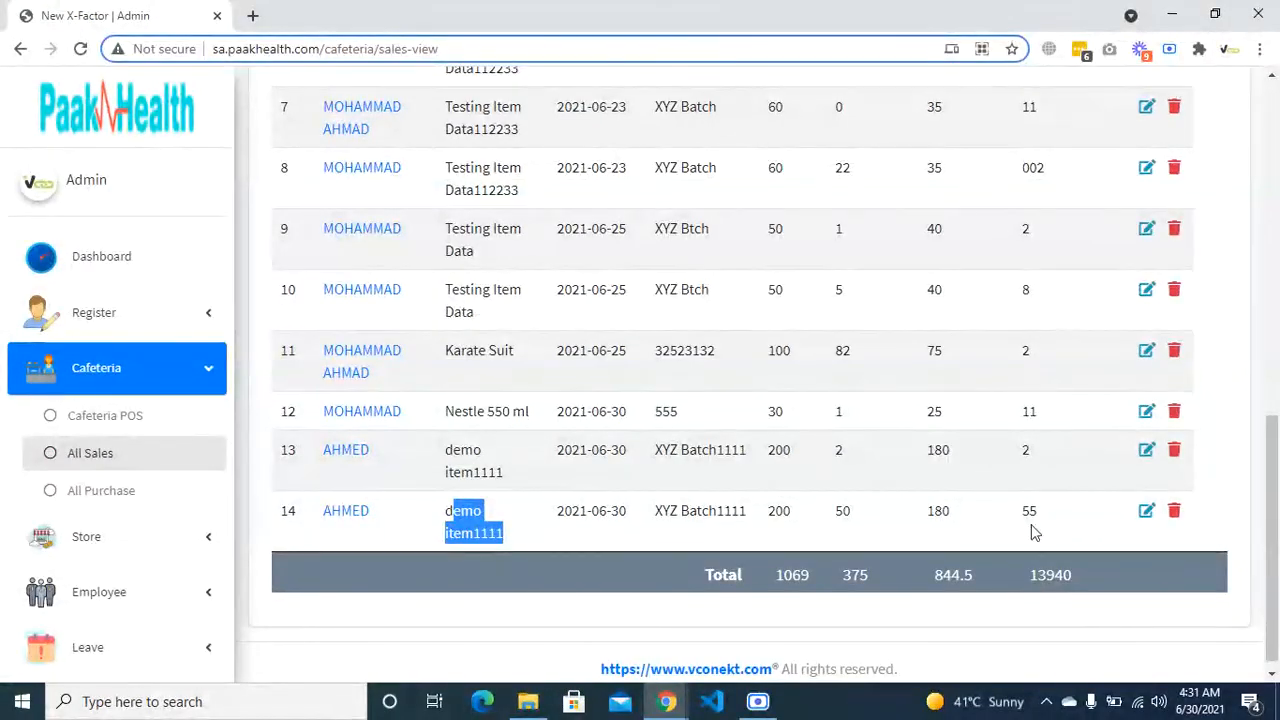
scroll(1031, 529, up, 4)
scroll(1031, 521, up, 3)
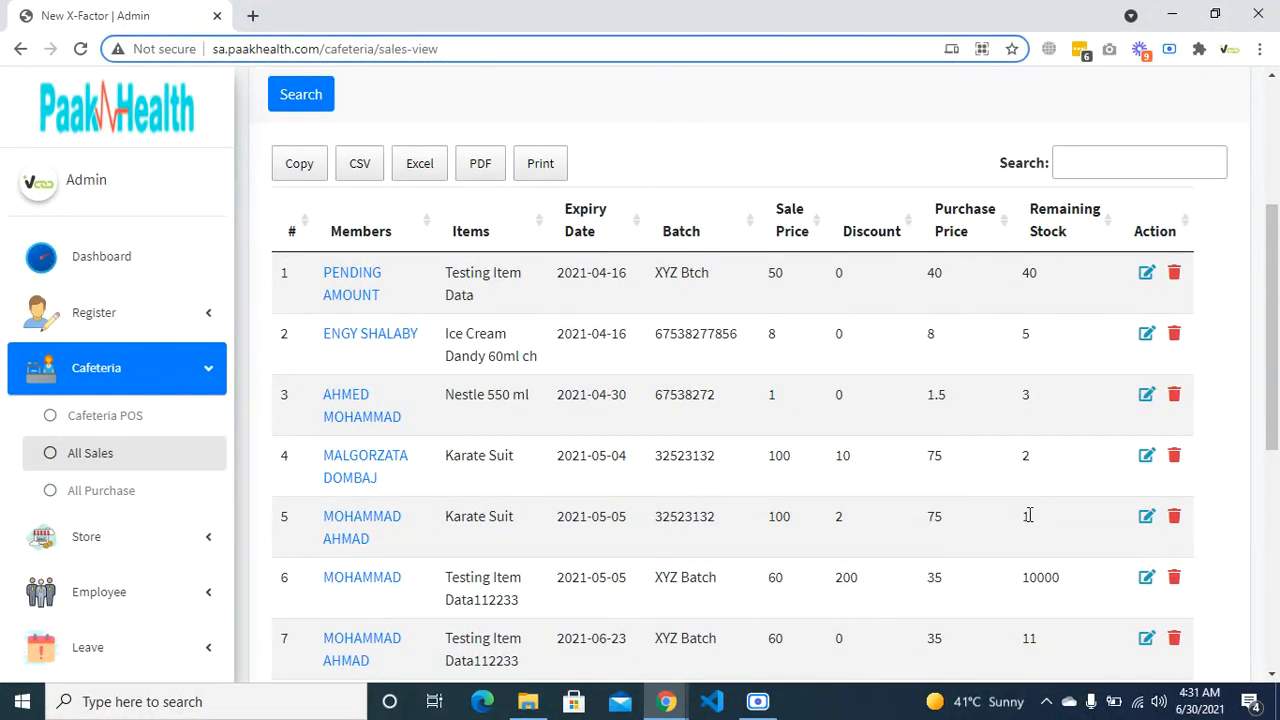
scroll(1028, 515, down, 5)
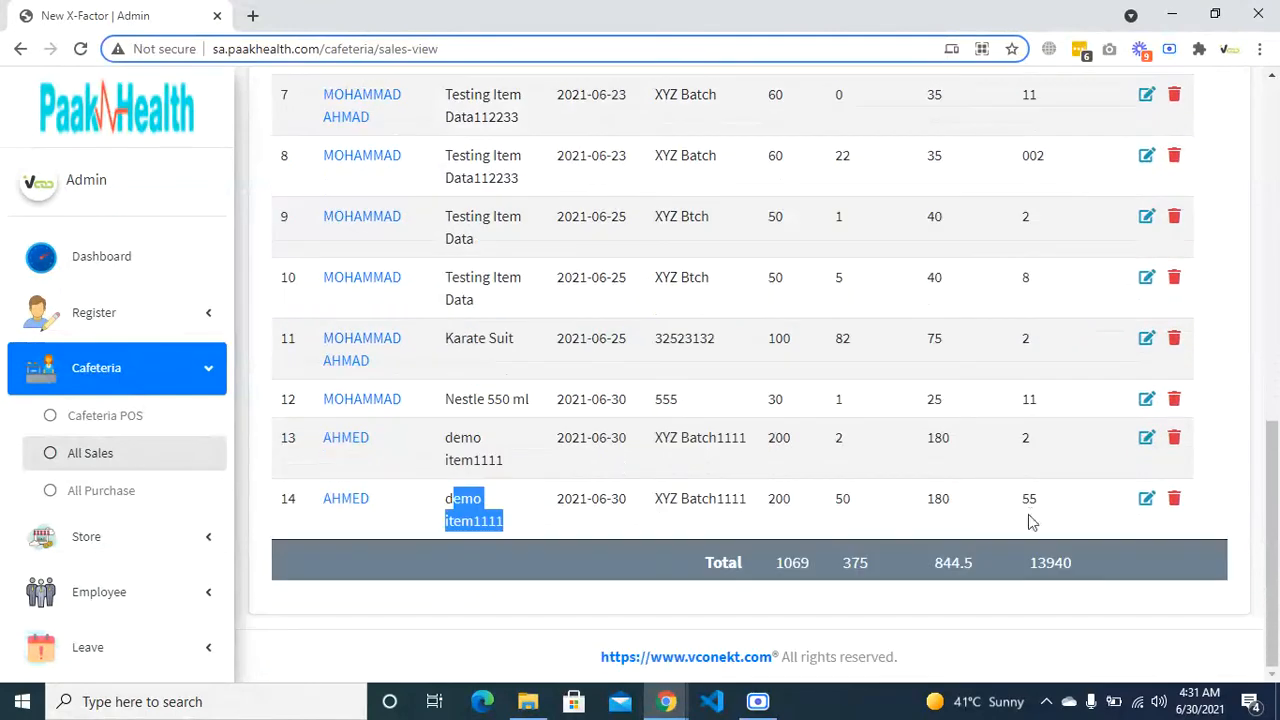
scroll(1030, 520, up, 3)
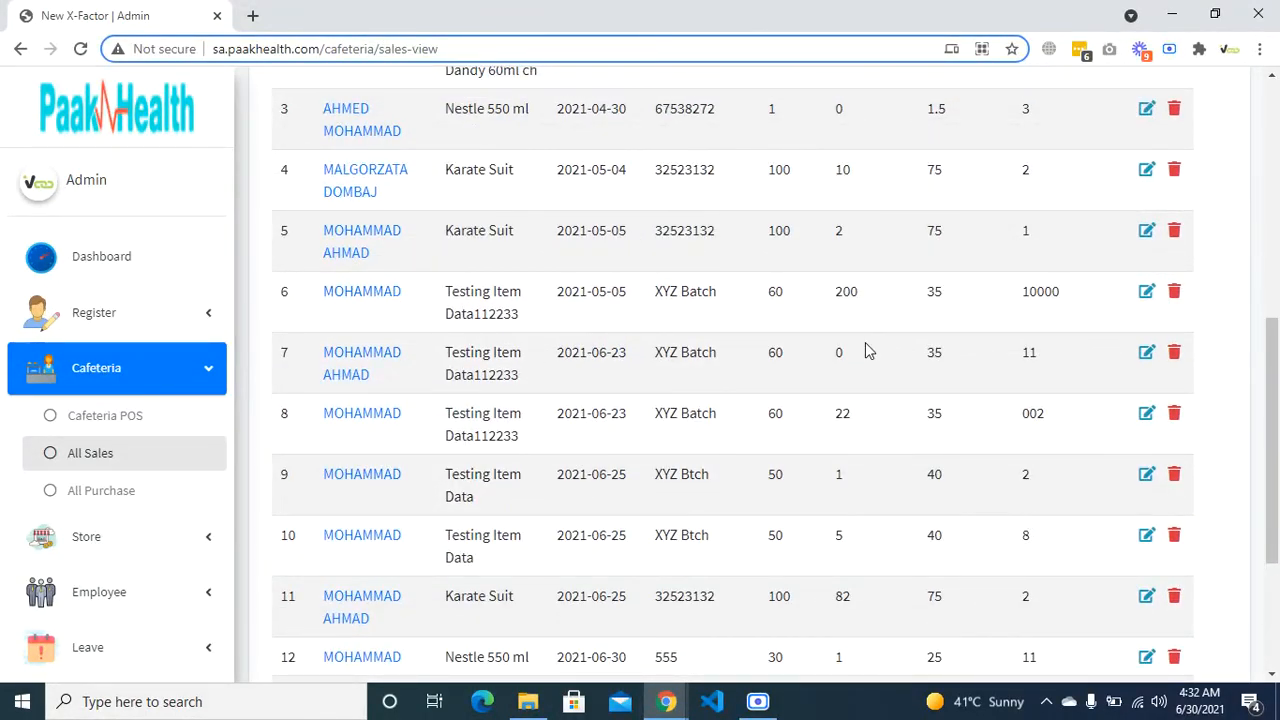
scroll(868, 350, down, 3)
scroll(815, 522, up, 6)
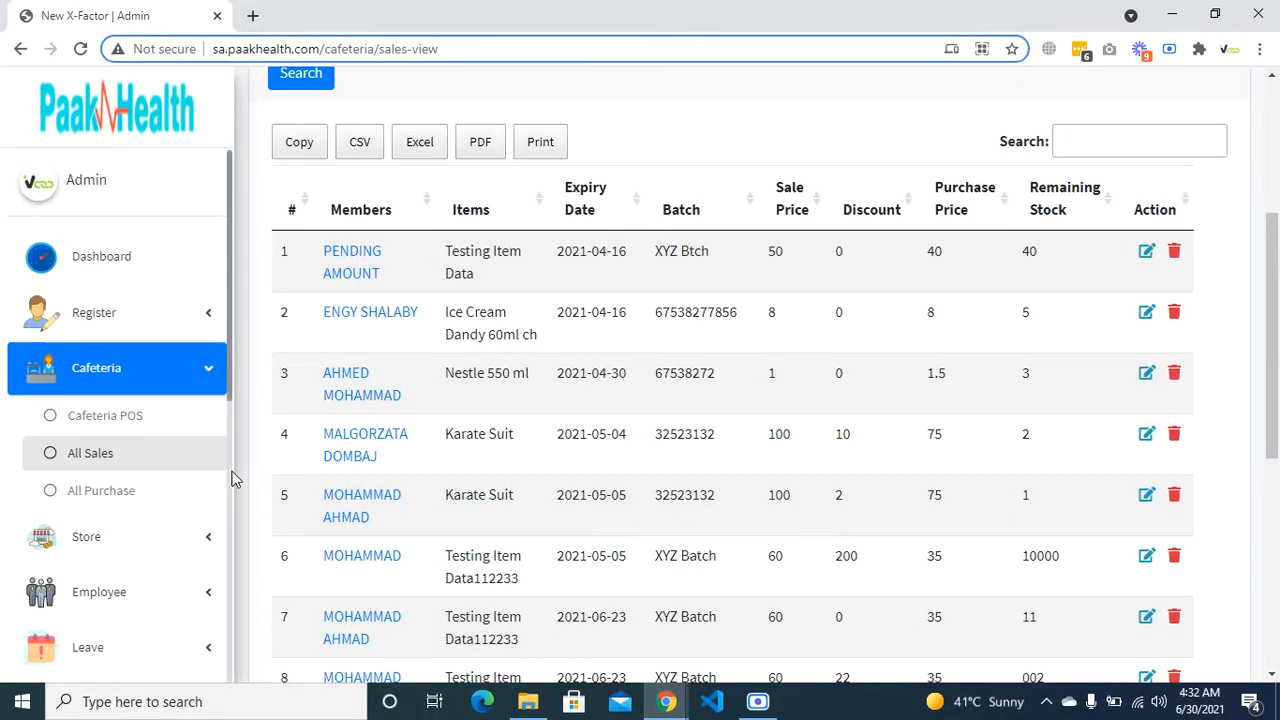
scroll(548, 453, down, 6)
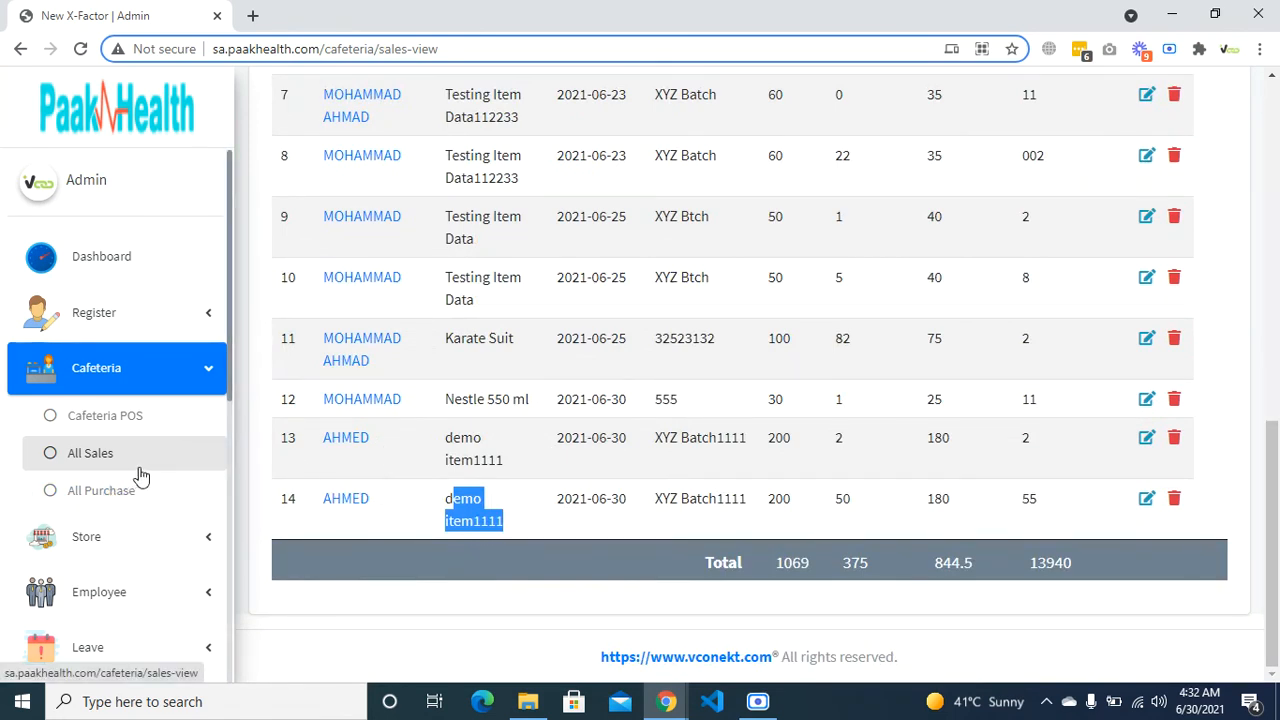
- Open the cafeteria purchase list
click(86, 494)
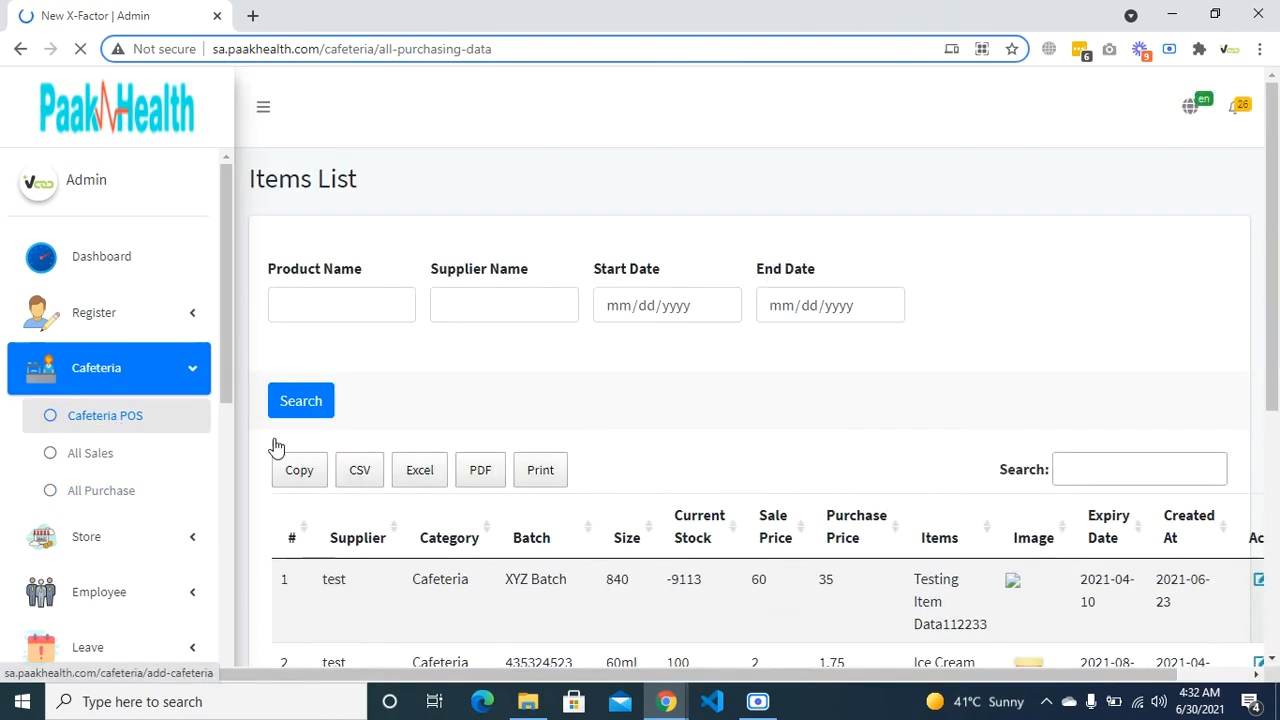
scroll(395, 481, down, 5)
scroll(85, 590, down, 4)
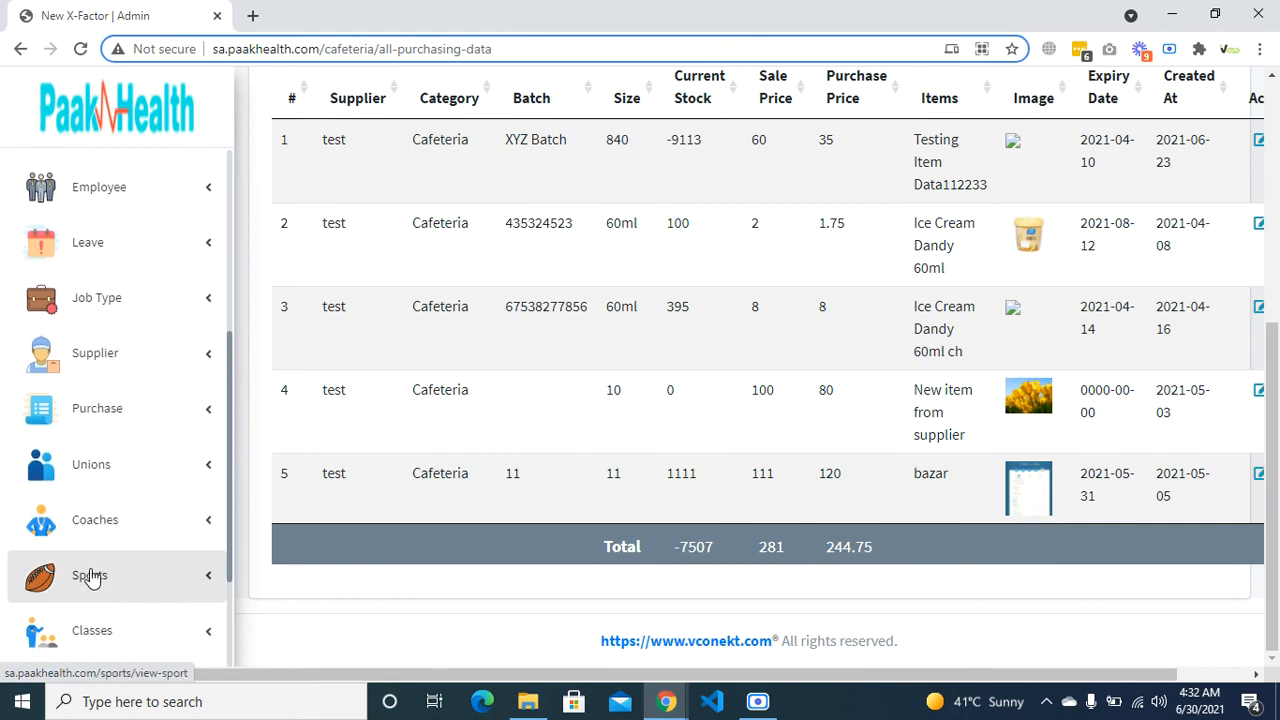
- Open the purchase items list and locate demo item1111 as entry 10
click(155, 421)
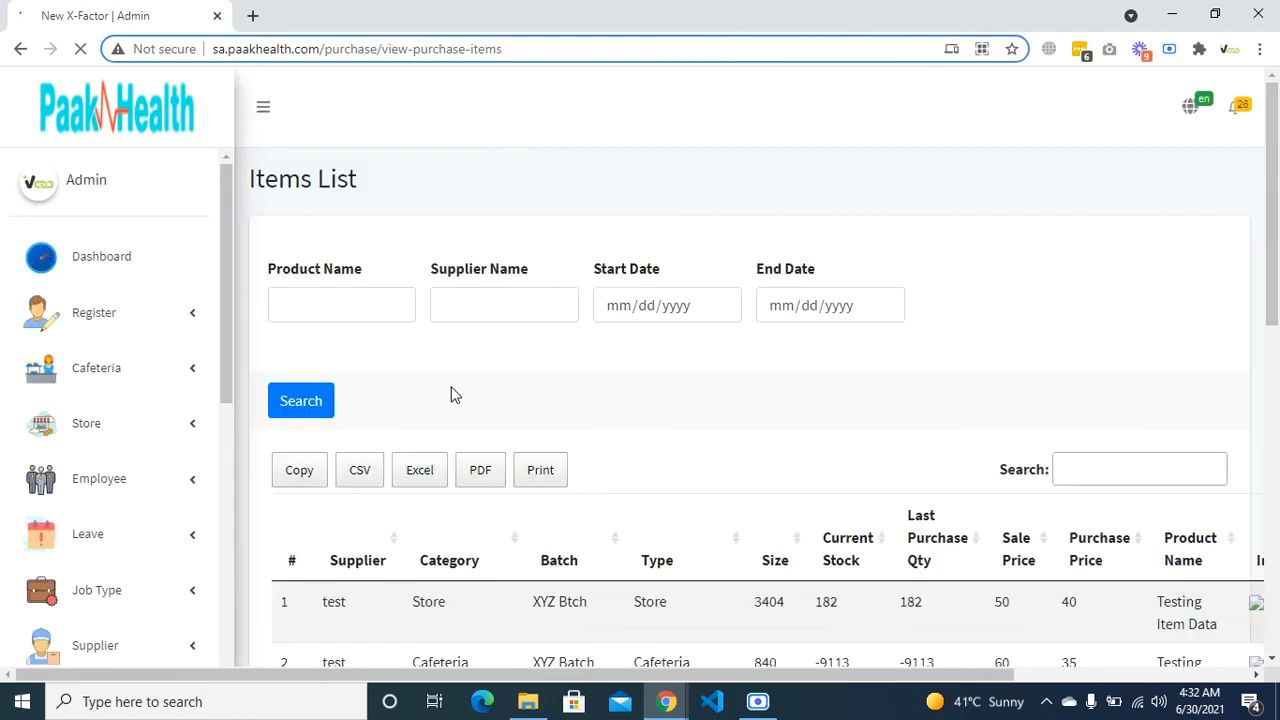
scroll(452, 390, down, 10)
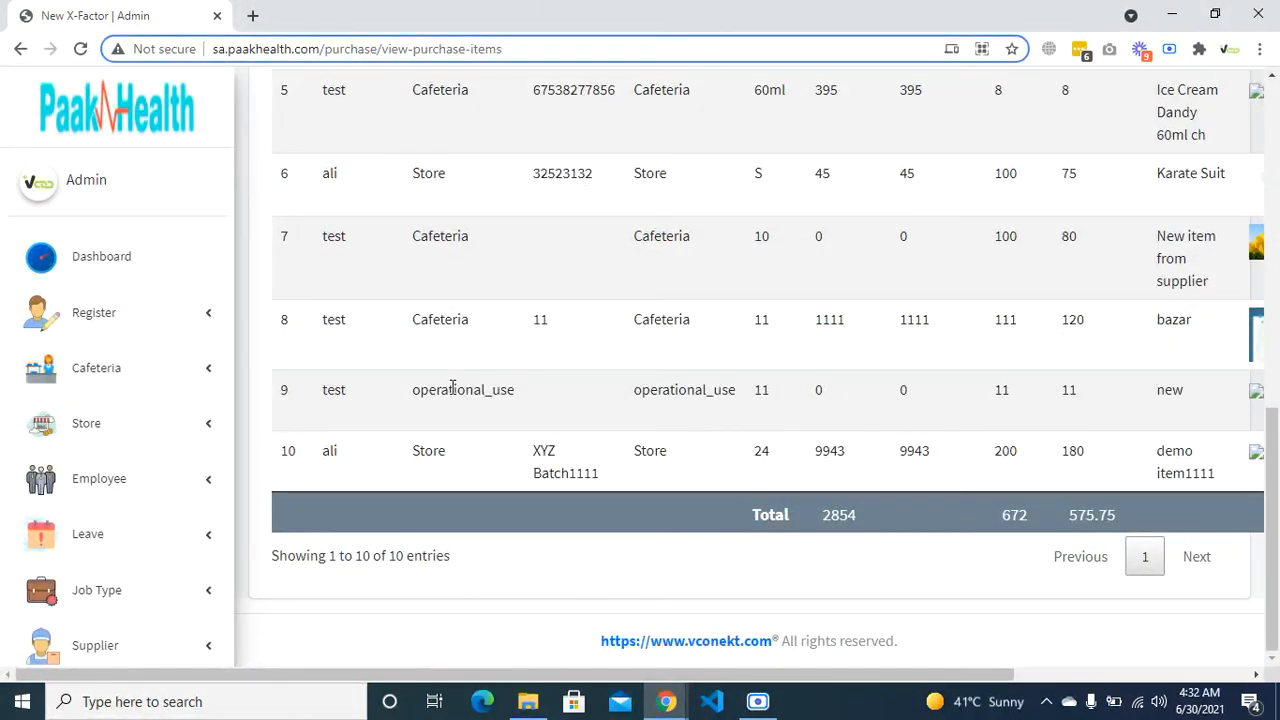
scroll(453, 387, right, 1)
scroll(453, 387, up, 1)
scroll(453, 387, left, 1)
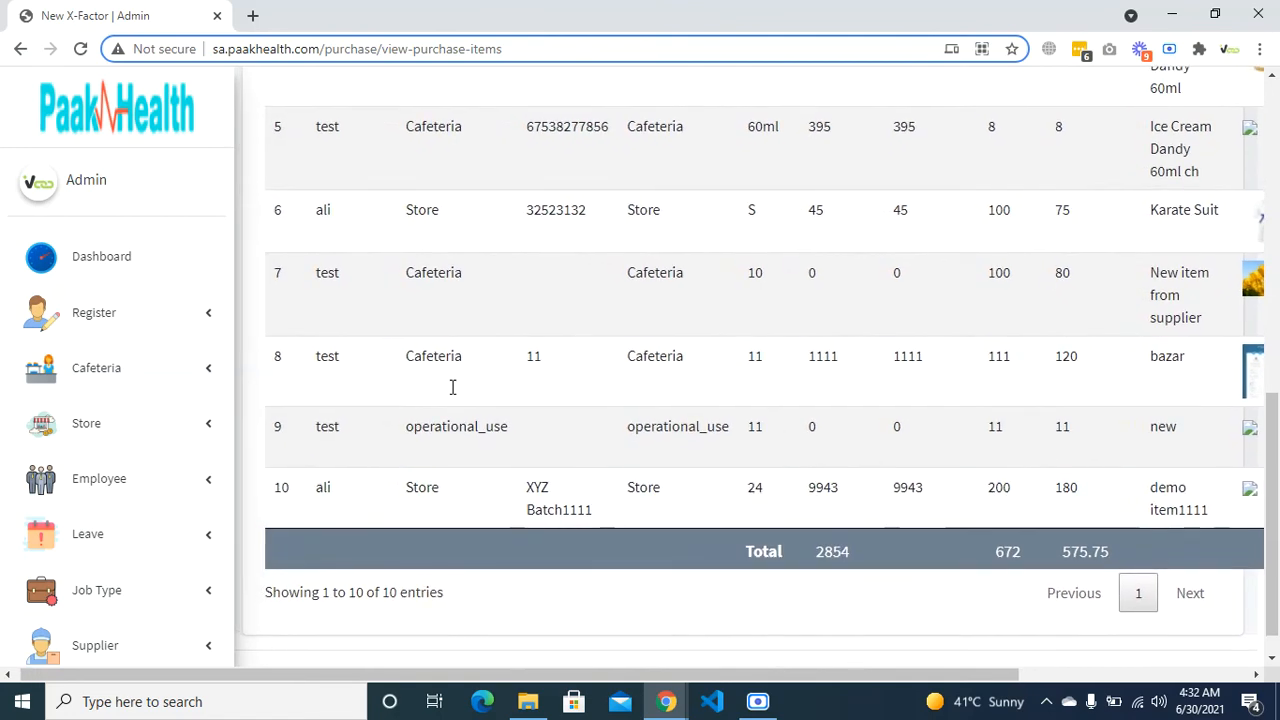
scroll(452, 387, right, 1)
scroll(452, 387, up, 1)
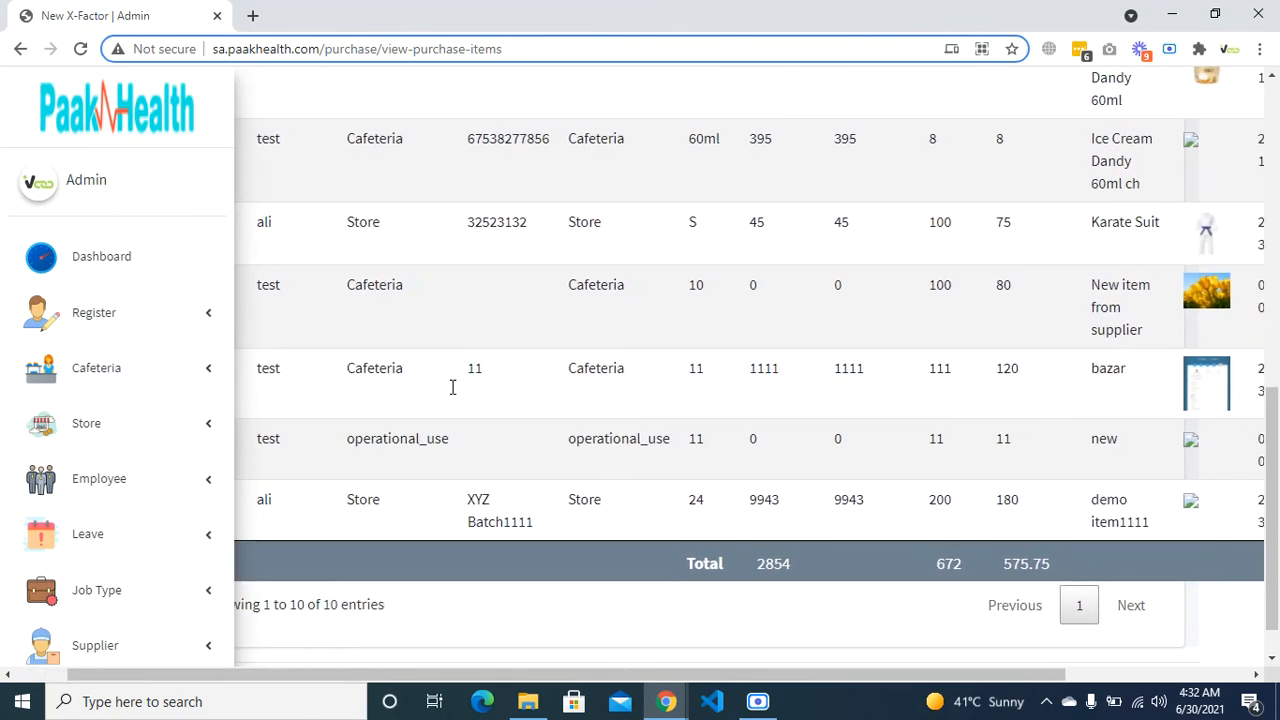
scroll(452, 387, right, 2)
scroll(451, 390, up, 3)
scroll(450, 395, left, 2)
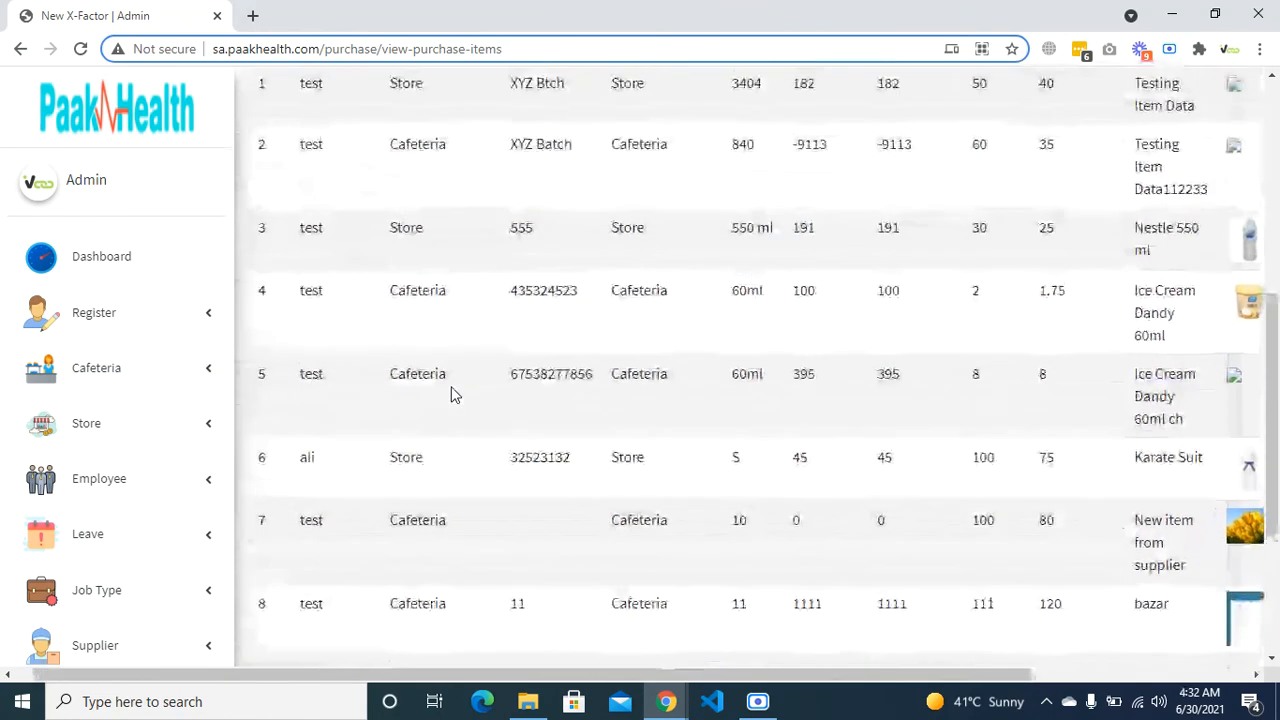
scroll(450, 395, up, 2)
scroll(450, 395, down, 4)
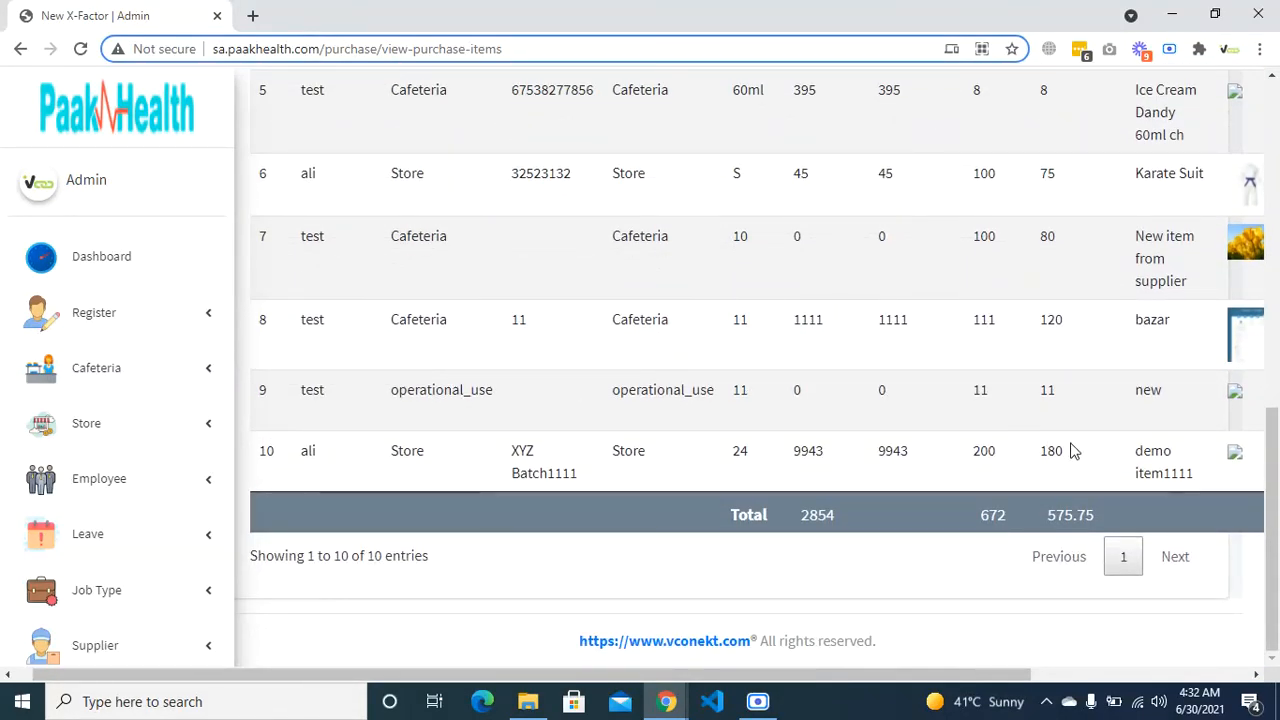
- Highlight demo item1111's current stock figure of 9943
drag(1072, 451, 962, 475)
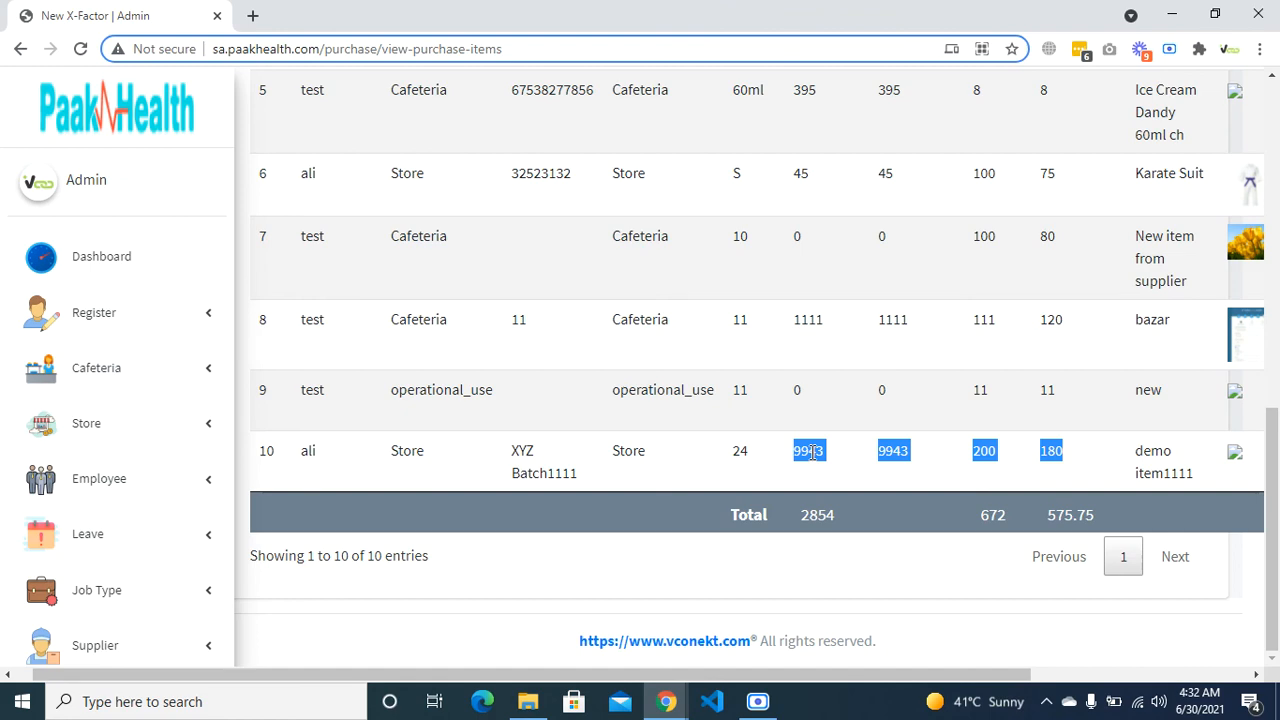
double_click(812, 451)
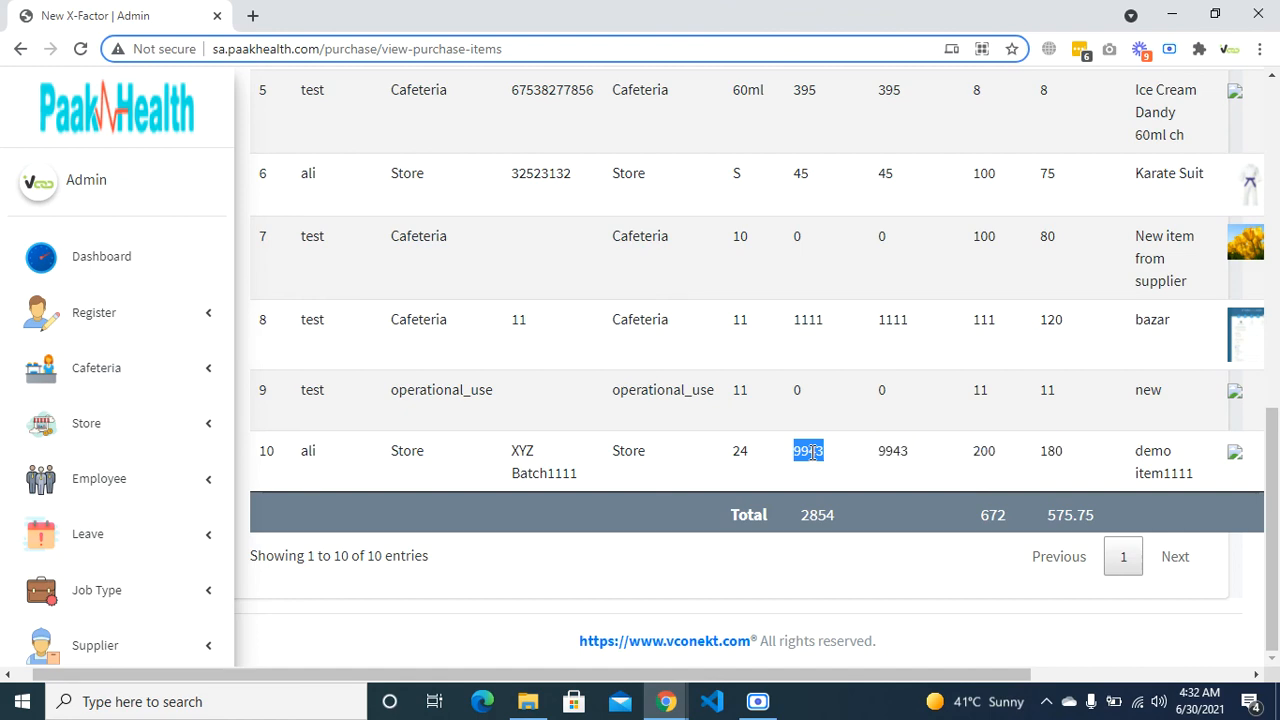
scroll(812, 455, up, 6)
scroll(812, 458, down, 4)
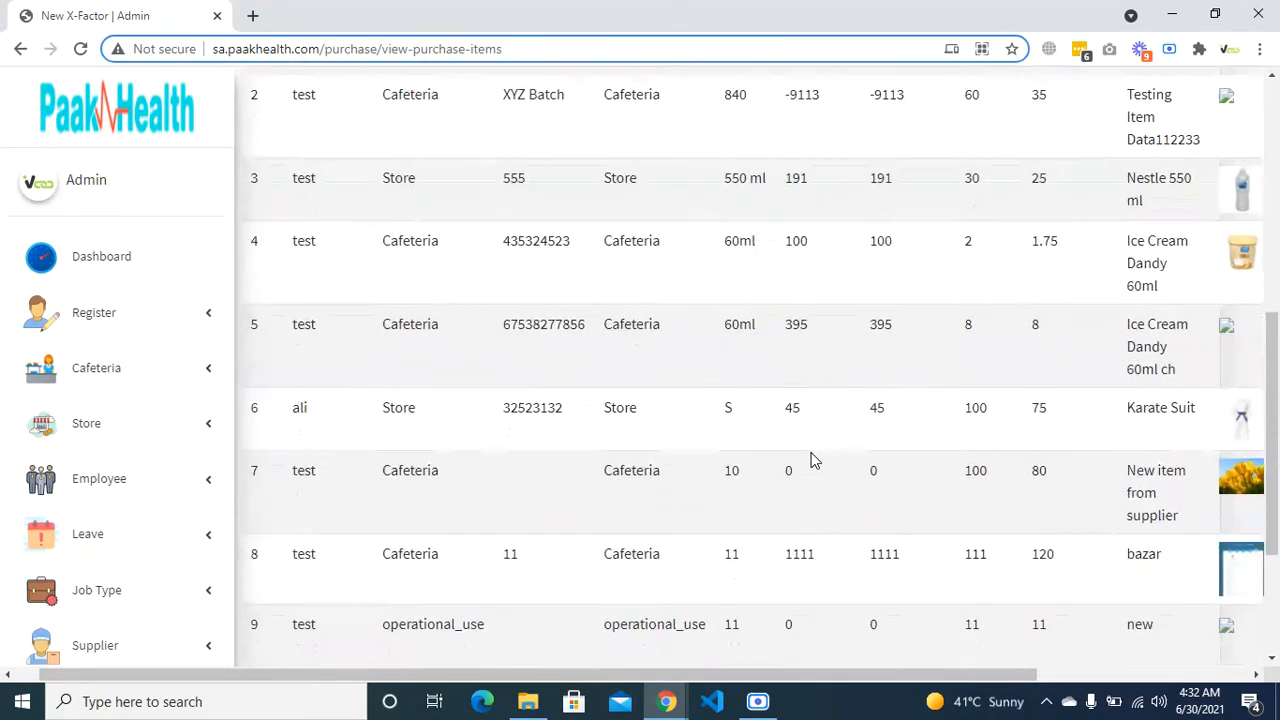
scroll(812, 460, down, 2)
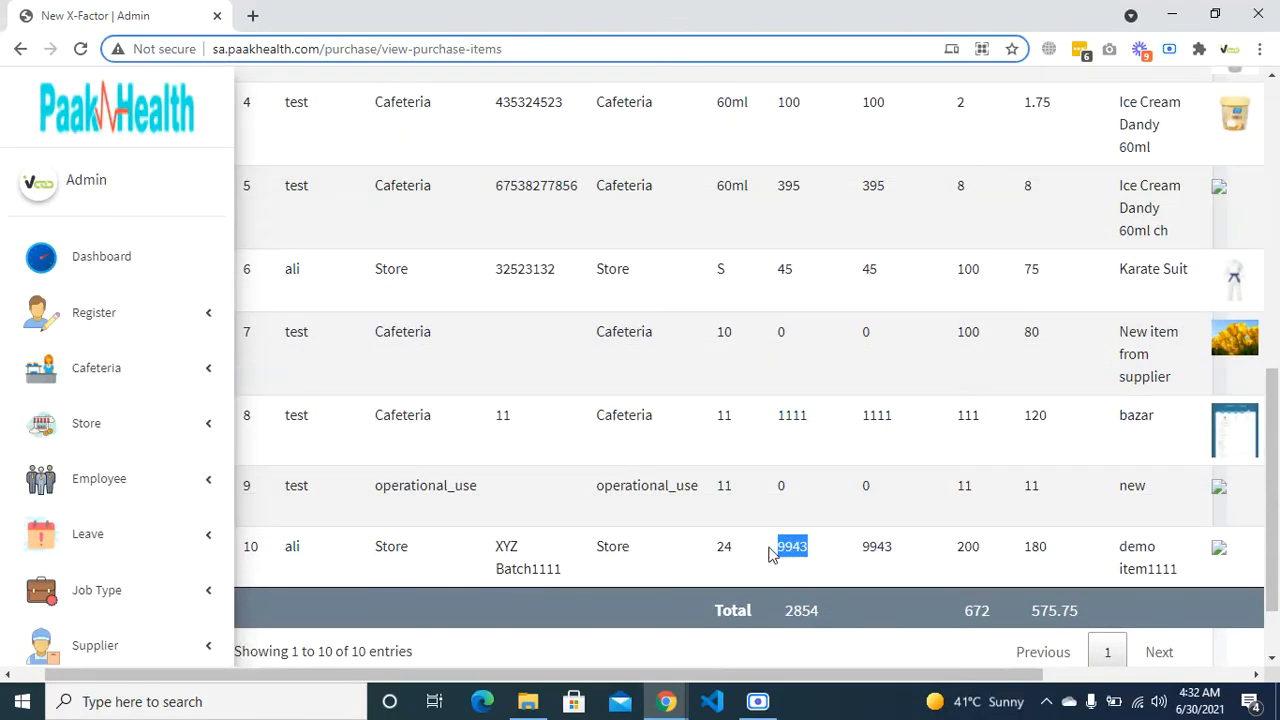
scroll(143, 466, down, 3)
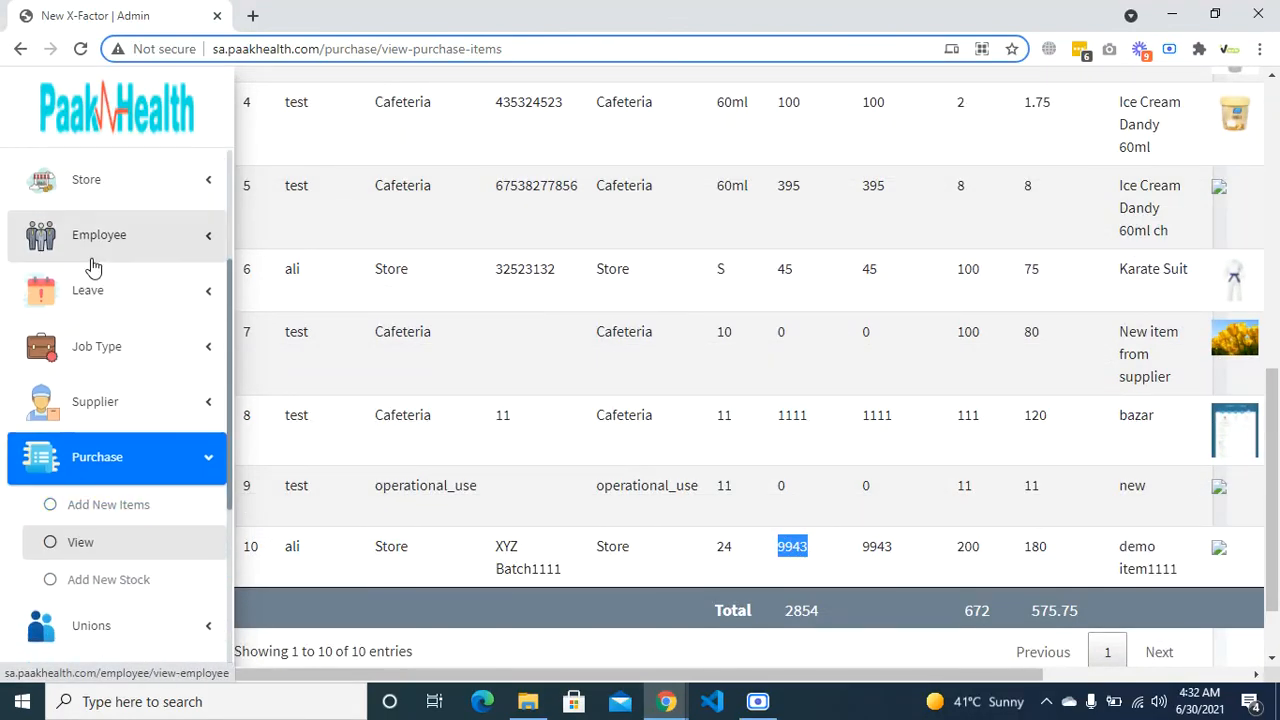
scroll(91, 265, up, 2)
scroll(120, 340, down, 2)
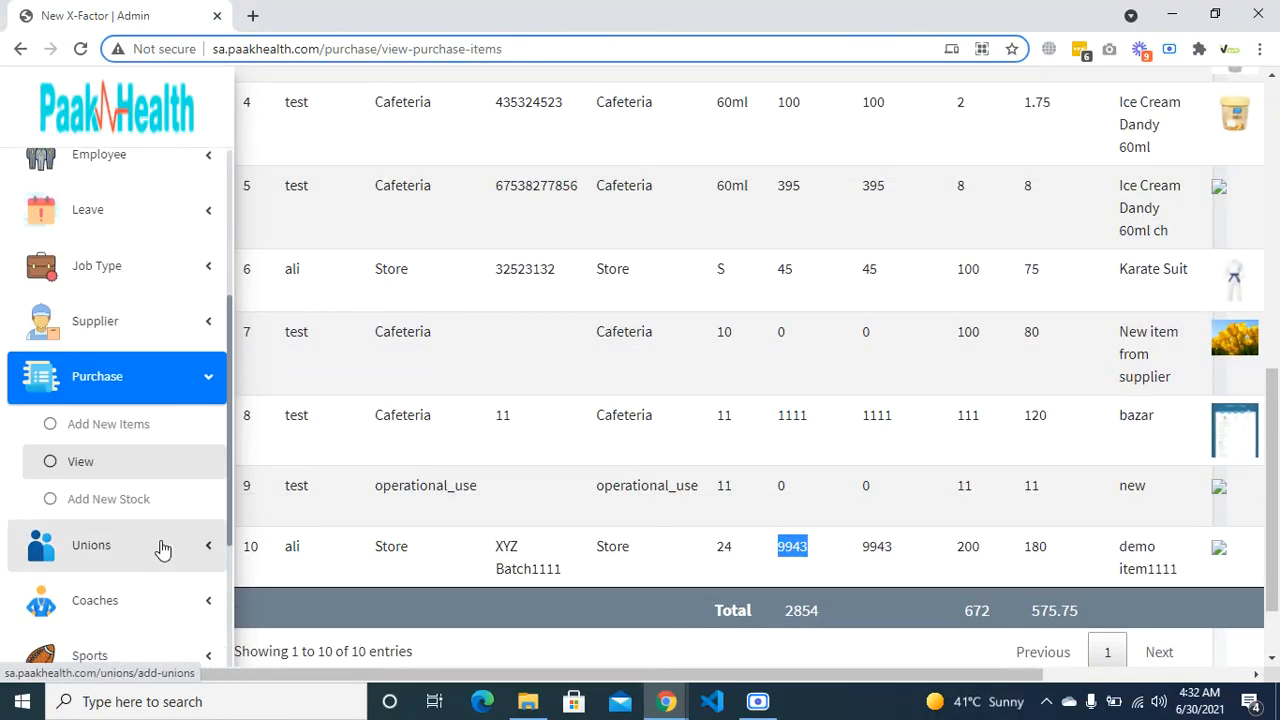
scroll(191, 440, up, 2)
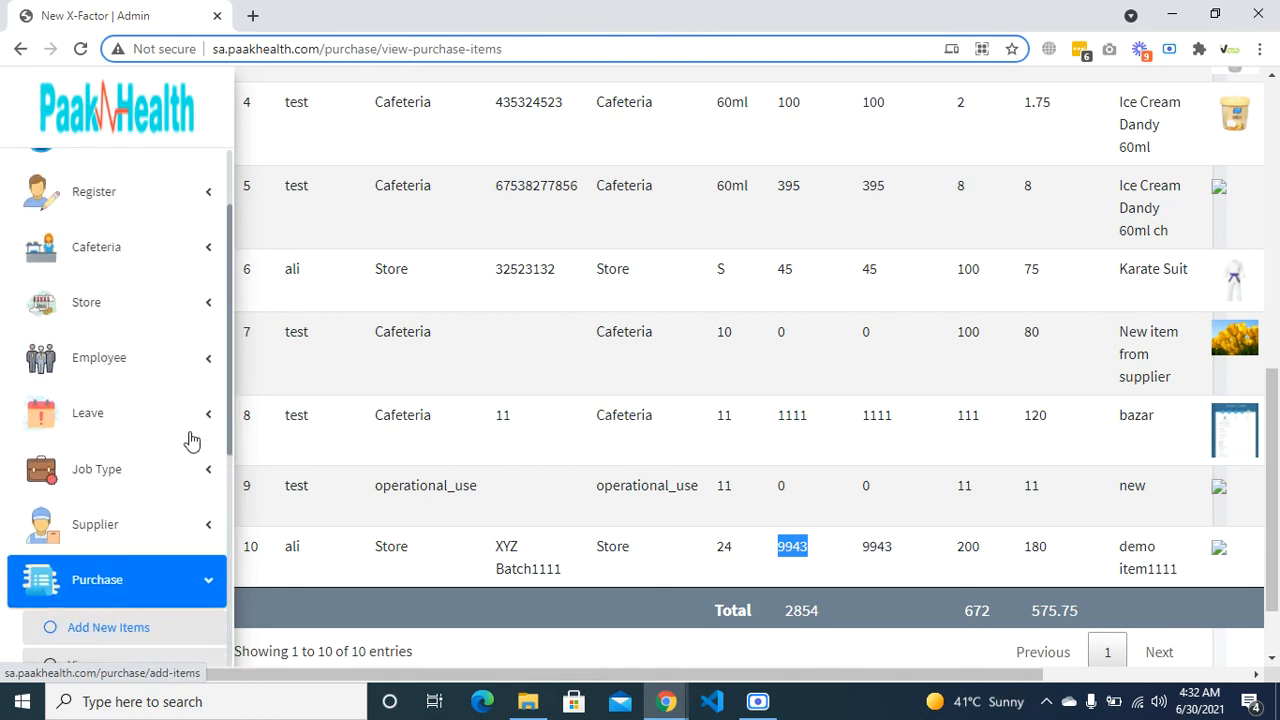
click(118, 246)
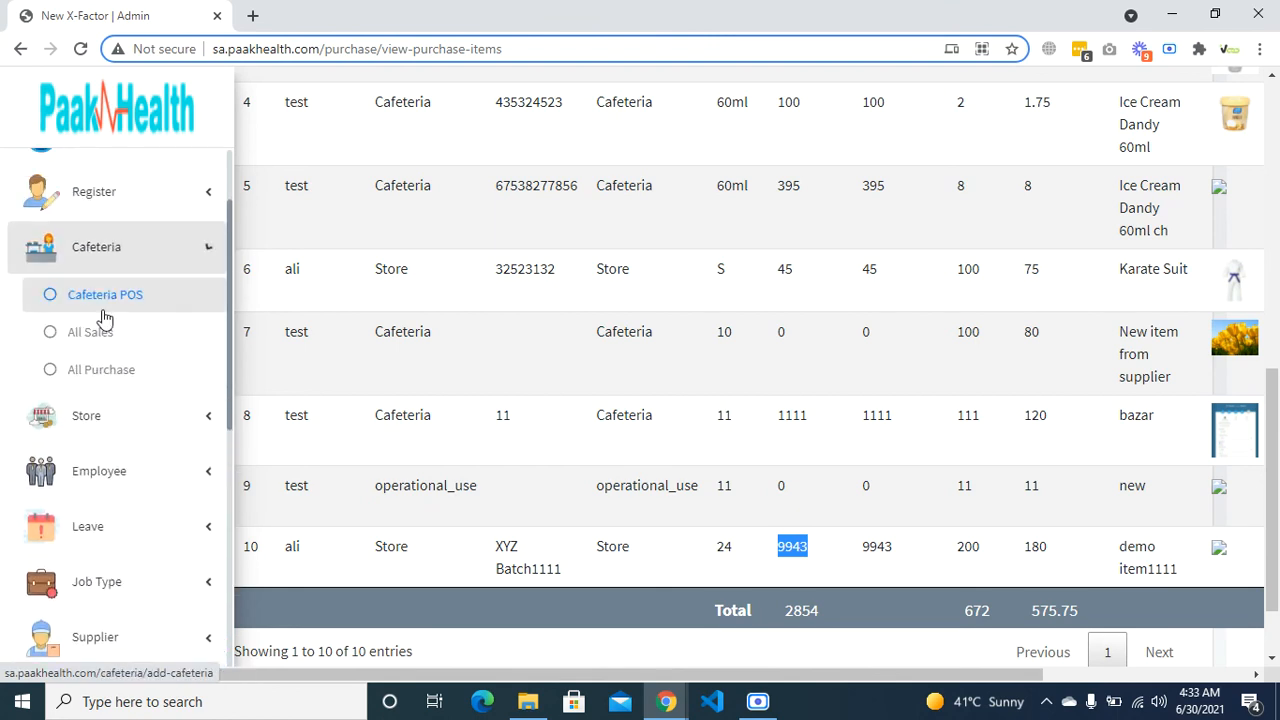
click(104, 432)
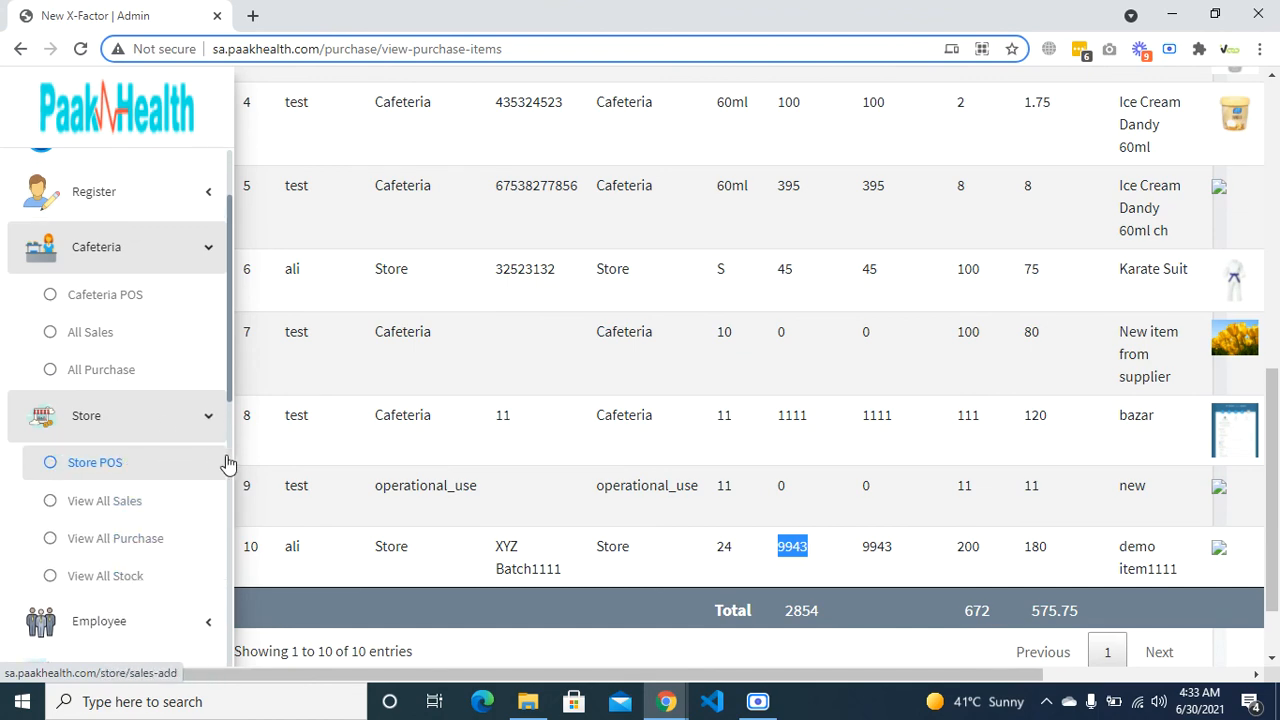
scroll(283, 409, down, 1)
scroll(283, 409, up, 4)
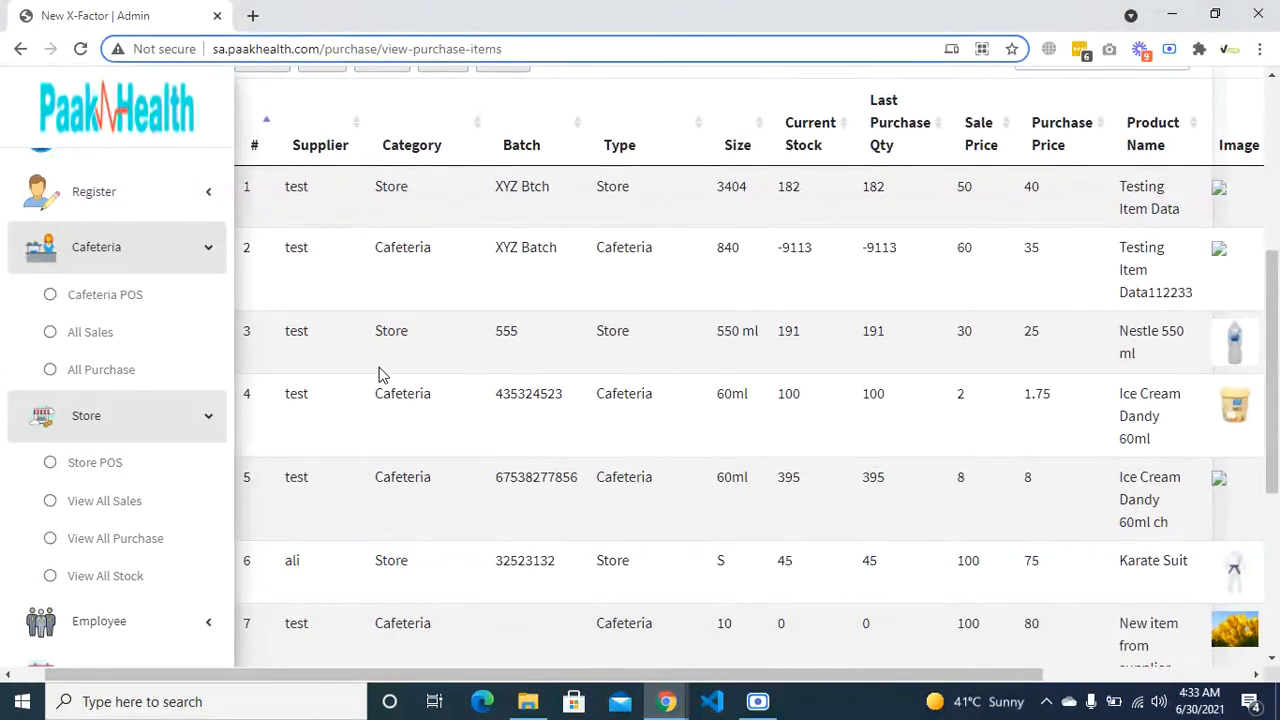
scroll(378, 372, left, 1)
scroll(152, 405, down, 3)
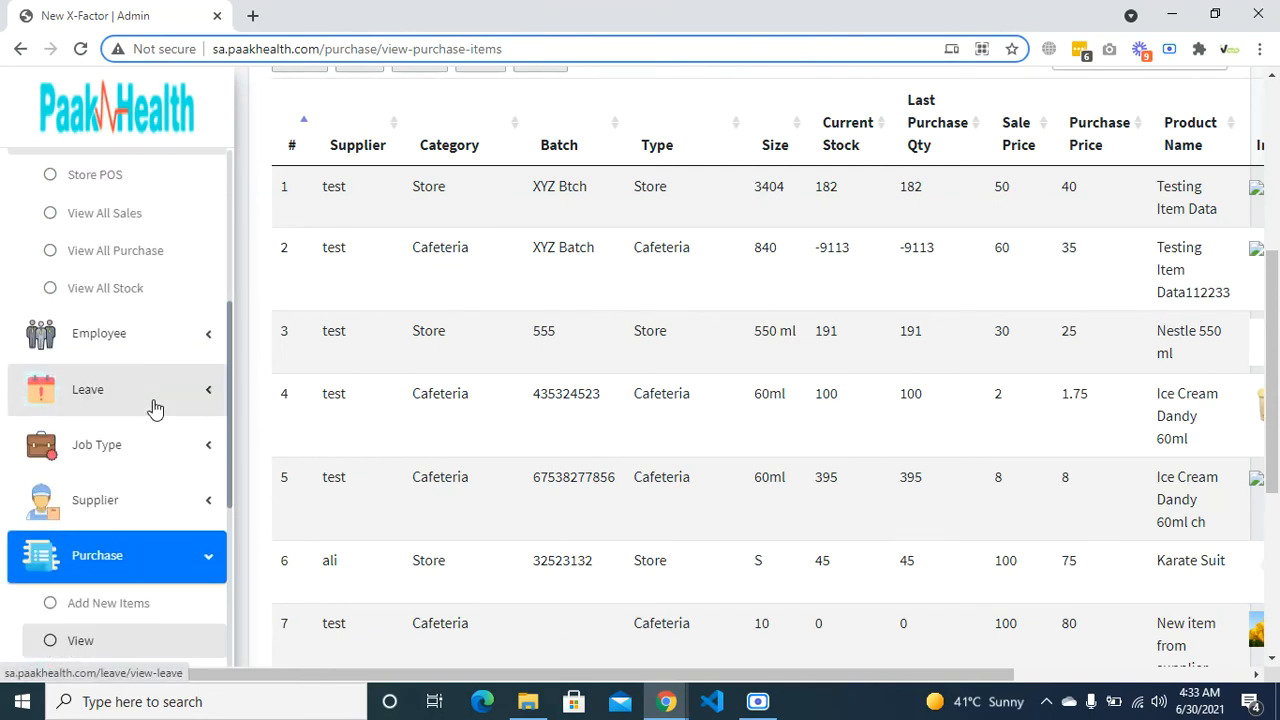
scroll(155, 408, down, 2)
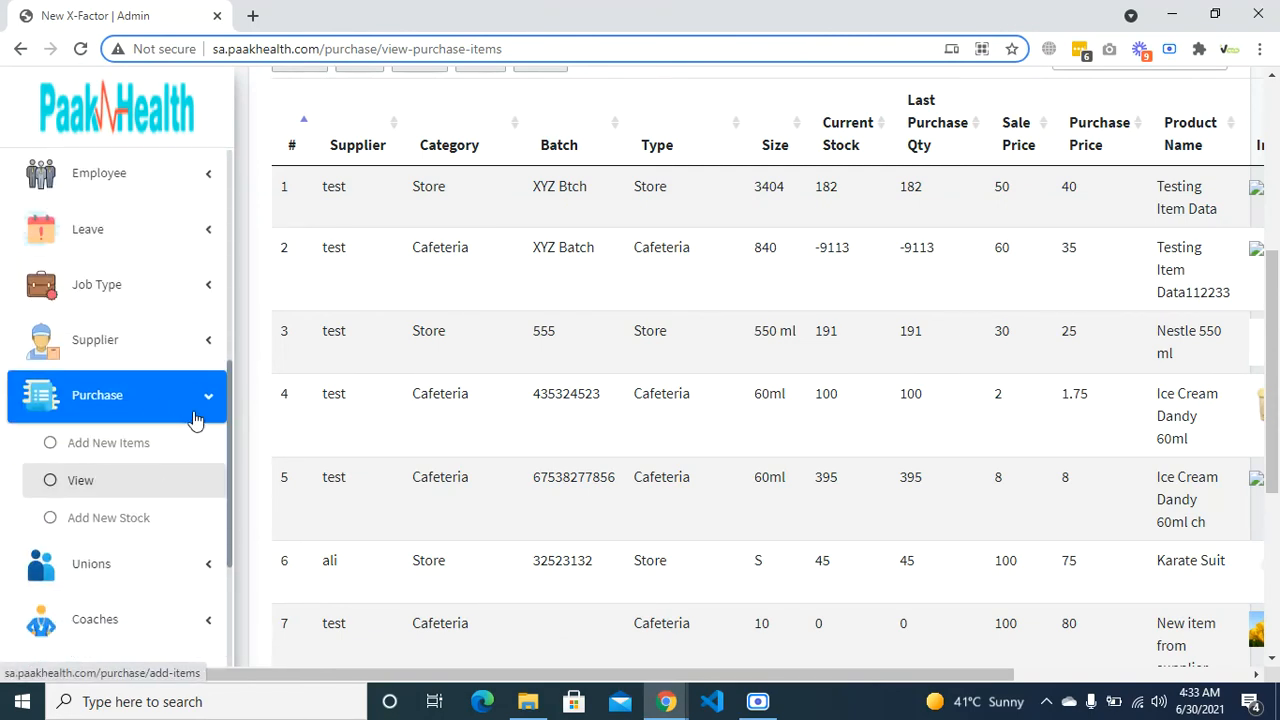
click(195, 420)
scroll(195, 420, up, 2)
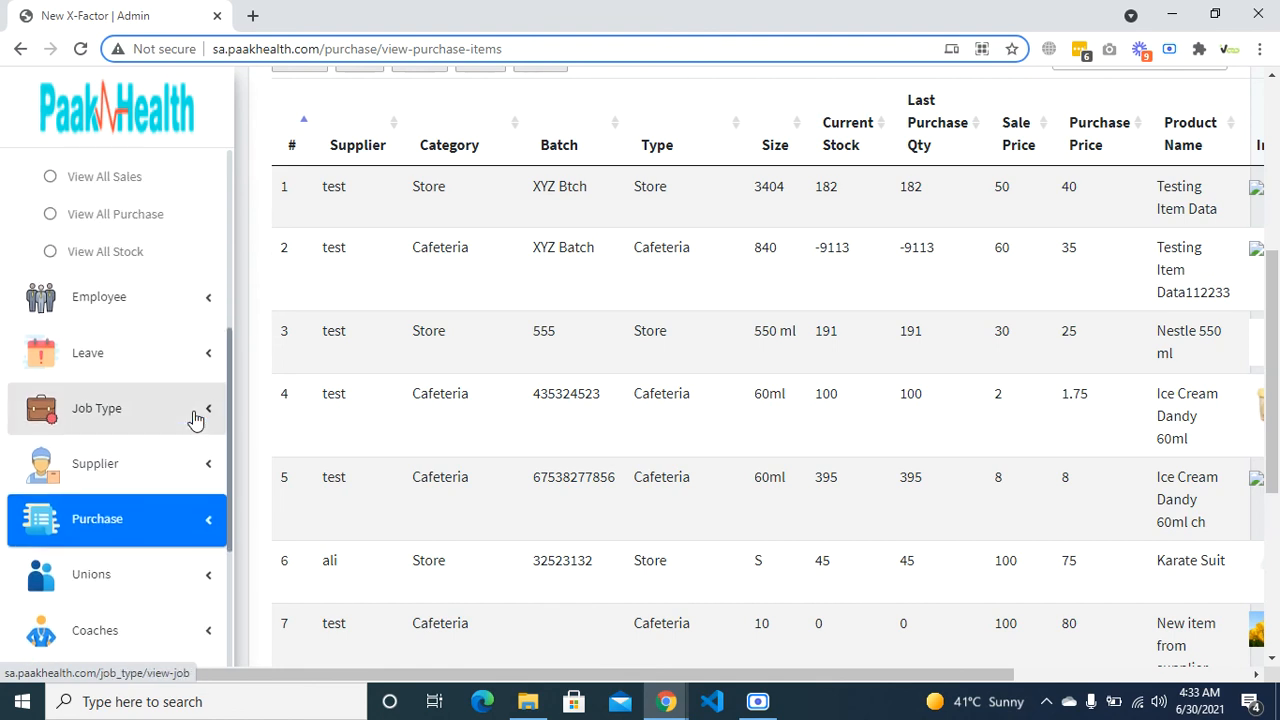
scroll(200, 400, up, 2)
click(214, 289)
scroll(214, 290, up, 1)
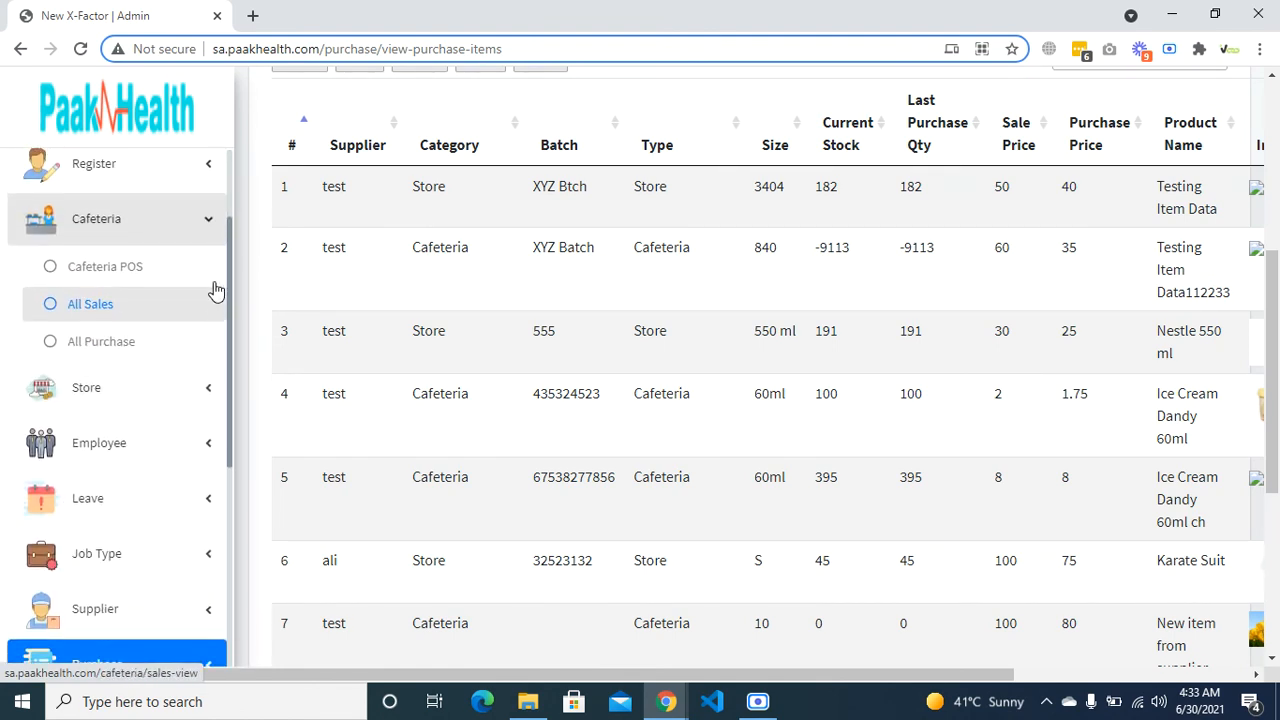
scroll(216, 276, up, 1)
click(216, 262)
scroll(183, 337, down, 2)
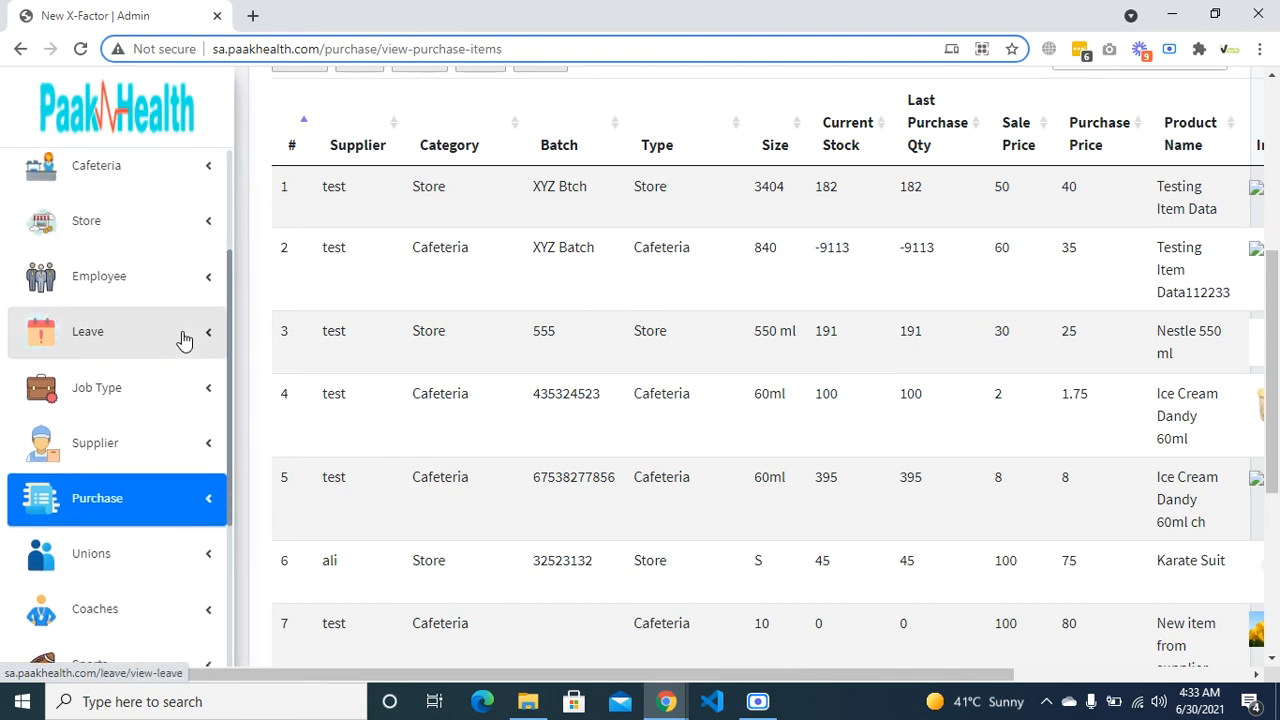